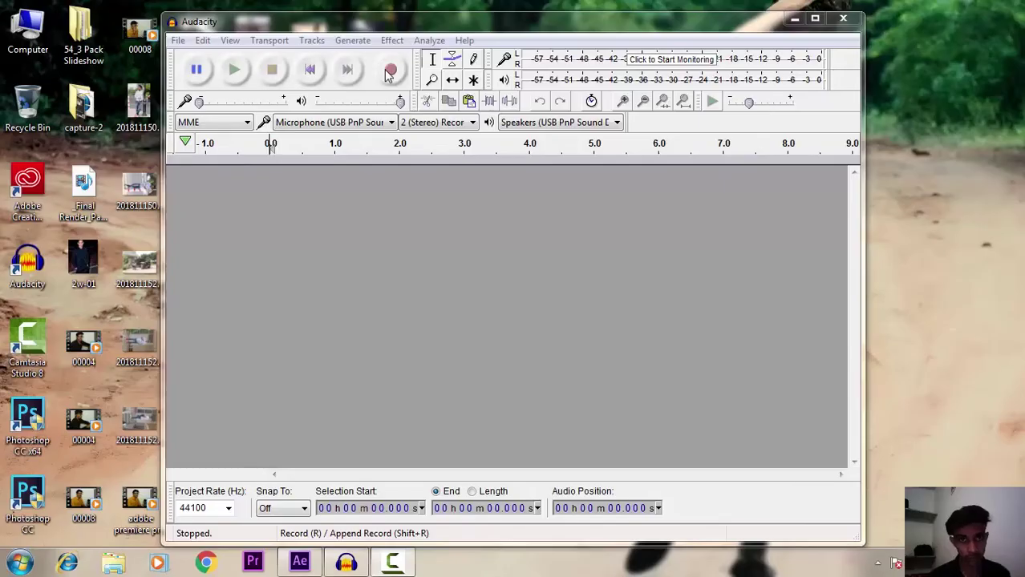
- Start the Audacity narration recording and bring the After Effects Start screen to the front
left_click(391, 70)
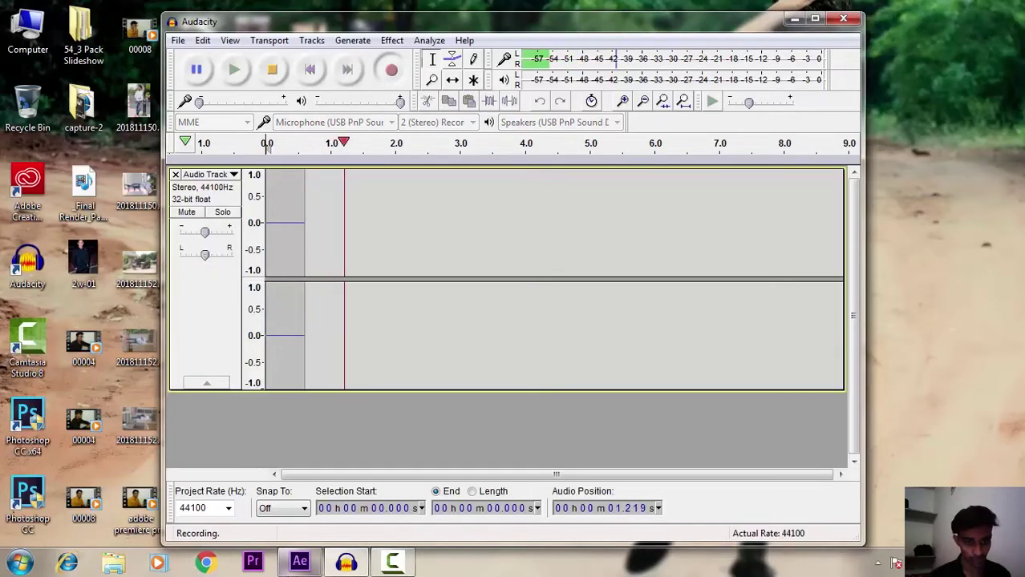
left_click(300, 563)
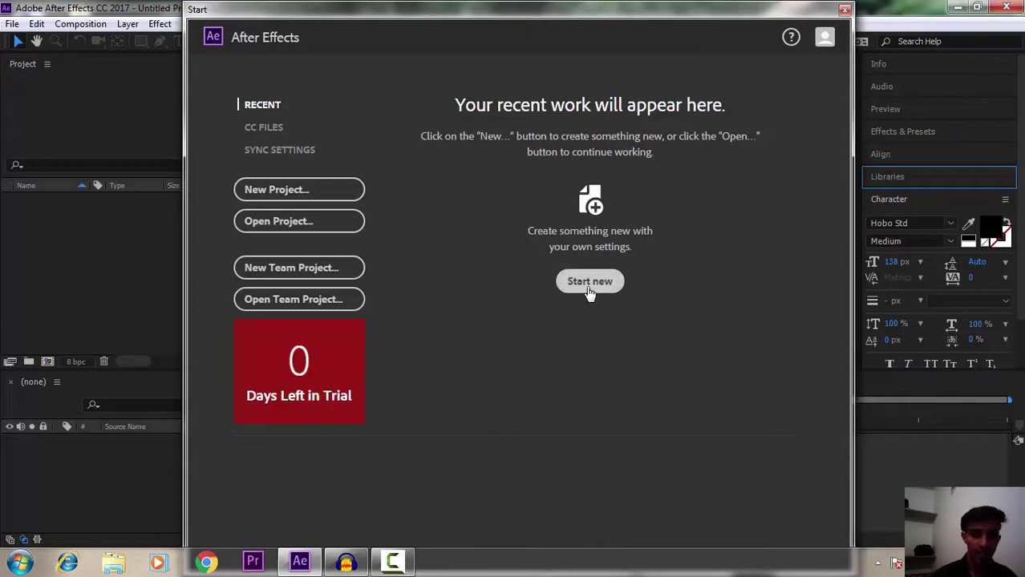
- Start a new empty After Effects project
left_click(267, 194)
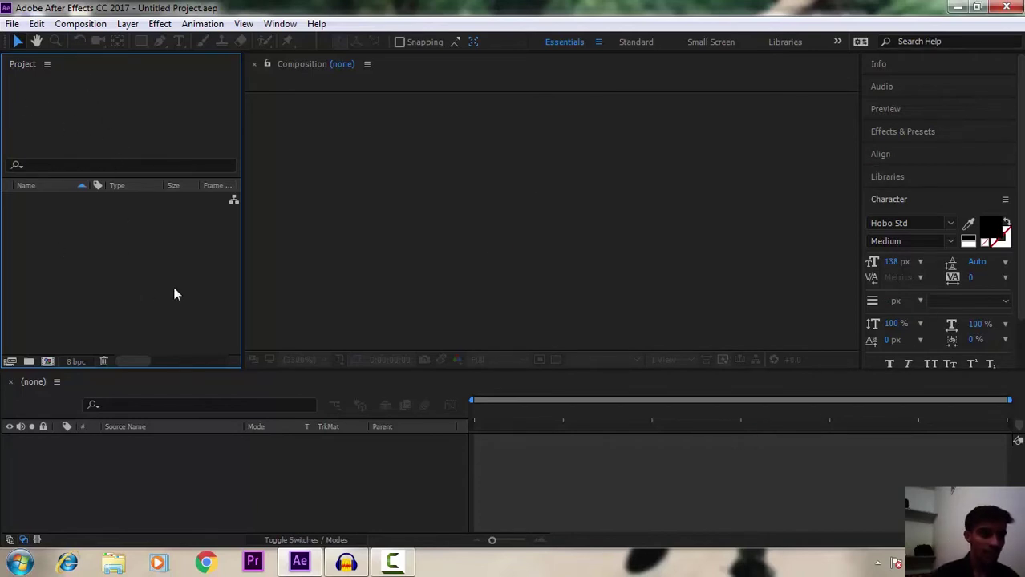
double_click(95, 265)
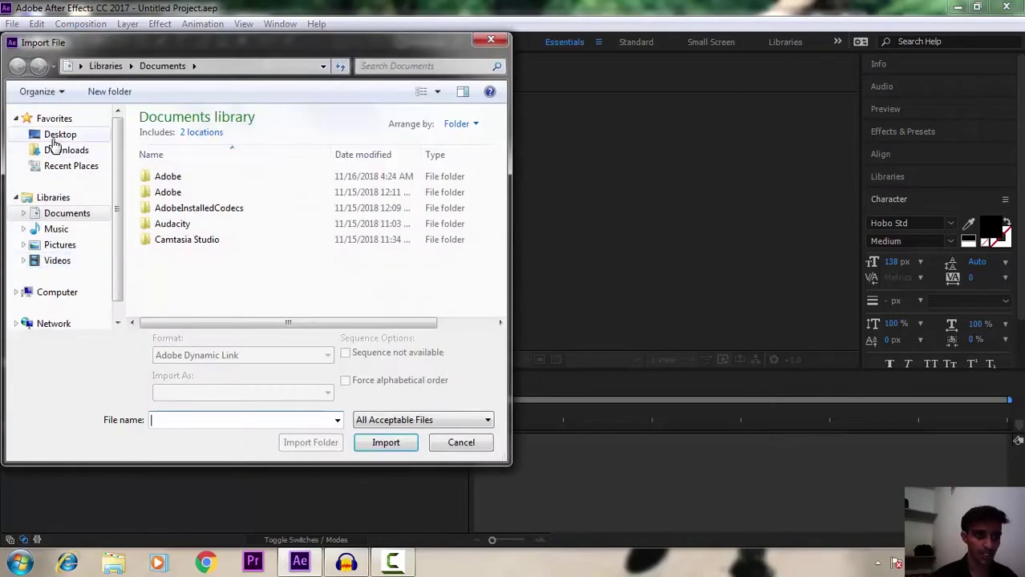
left_click(484, 40)
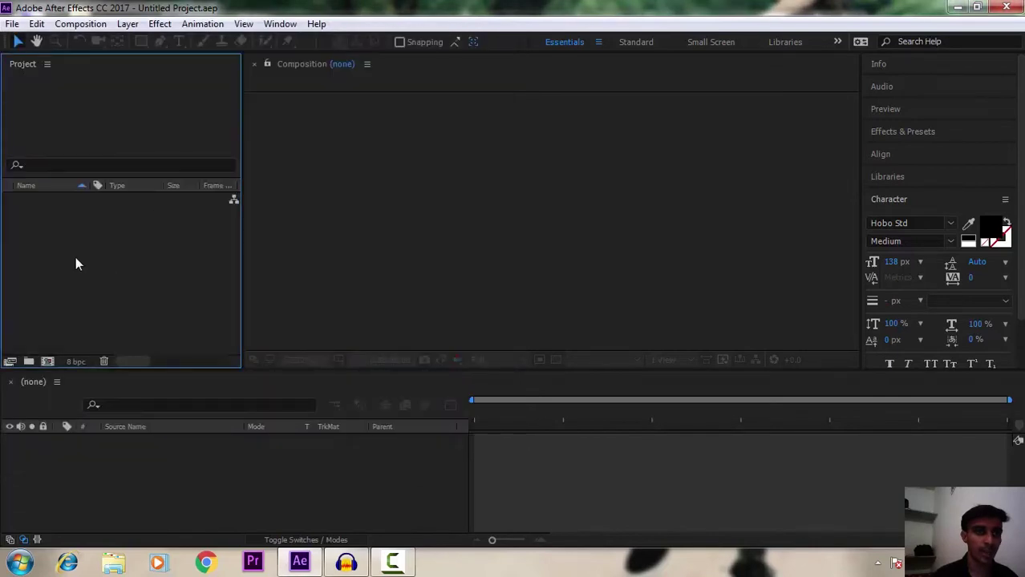
- Import the DSC_5411, DSC_5426 and DSC_5436 clips from the Desktop folder
double_click(169, 252)
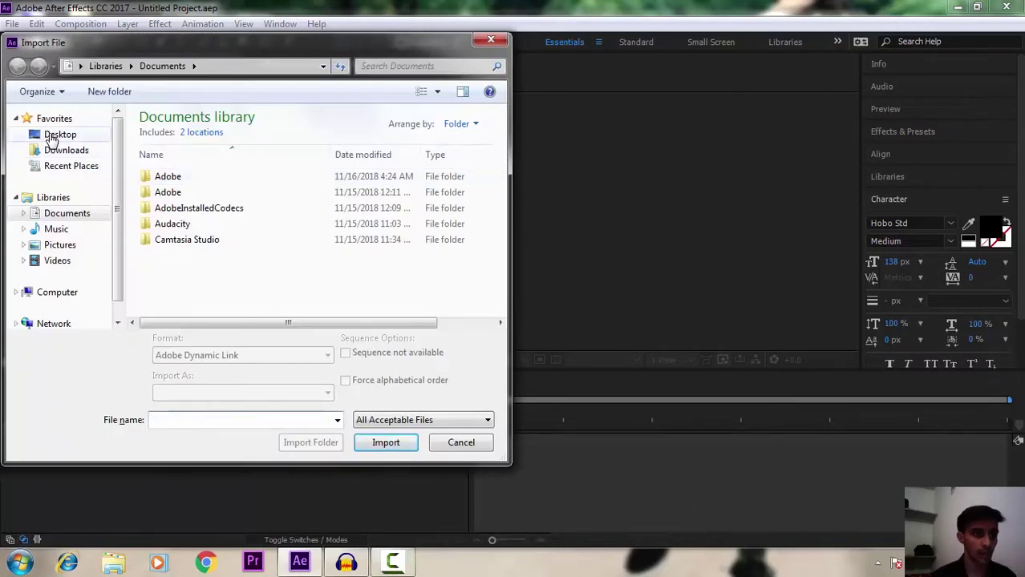
left_click(53, 138)
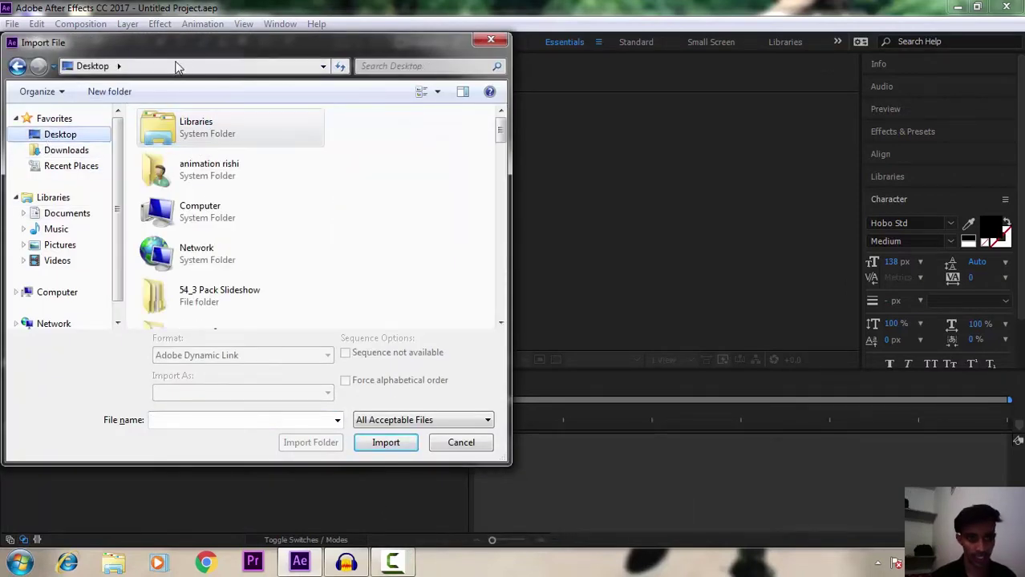
left_click(236, 66)
left_click_drag(498, 130, 492, 268)
mouse_move(365, 201)
left_mouse_down()
mouse_move(235, 270)
mouse_move(218, 302)
left_mouse_up()
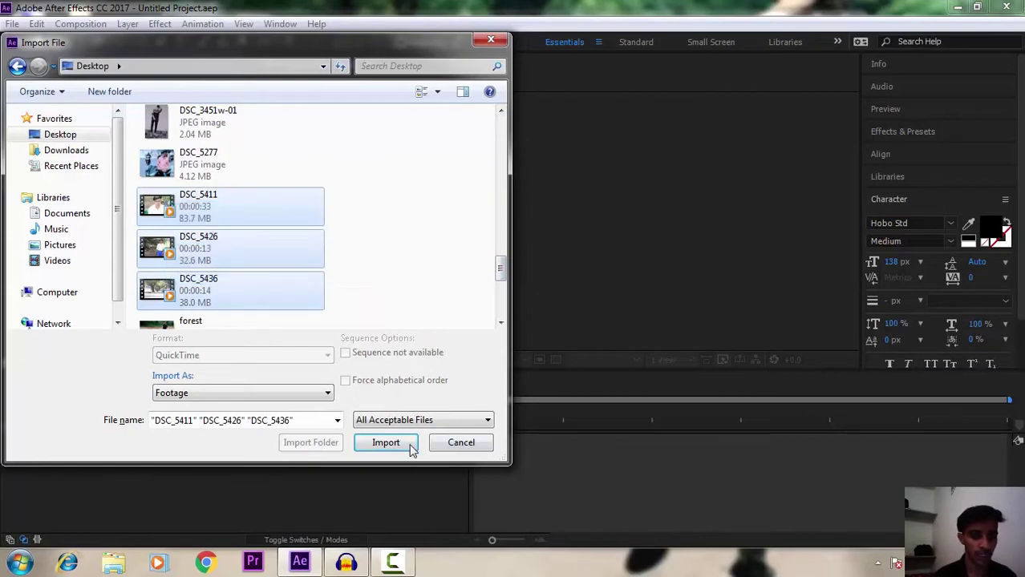
left_click(385, 443)
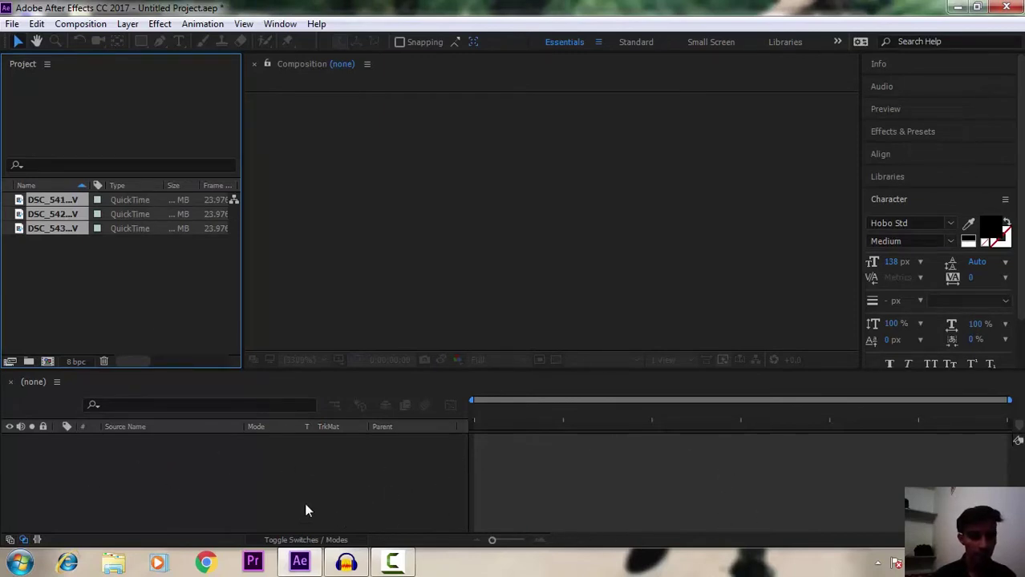
- Start a new composition named 'animation rishi' in Composition Settings
left_click(105, 317)
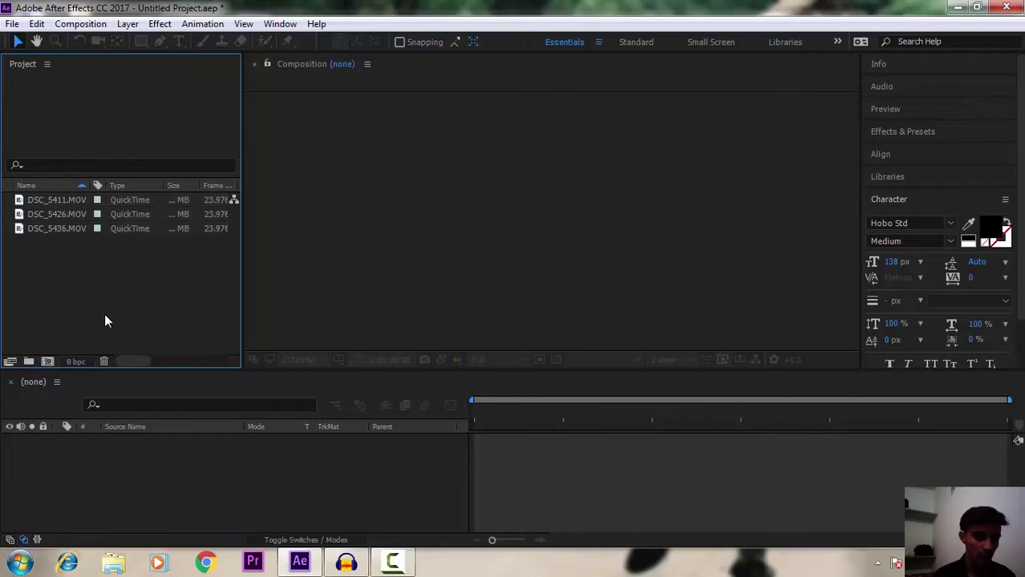
left_click(56, 231)
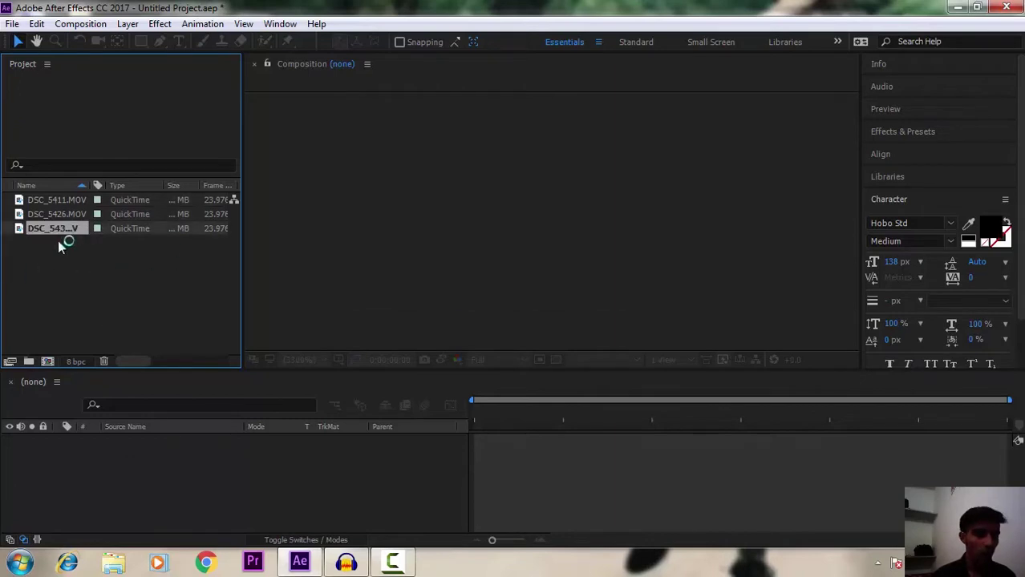
left_click(77, 269)
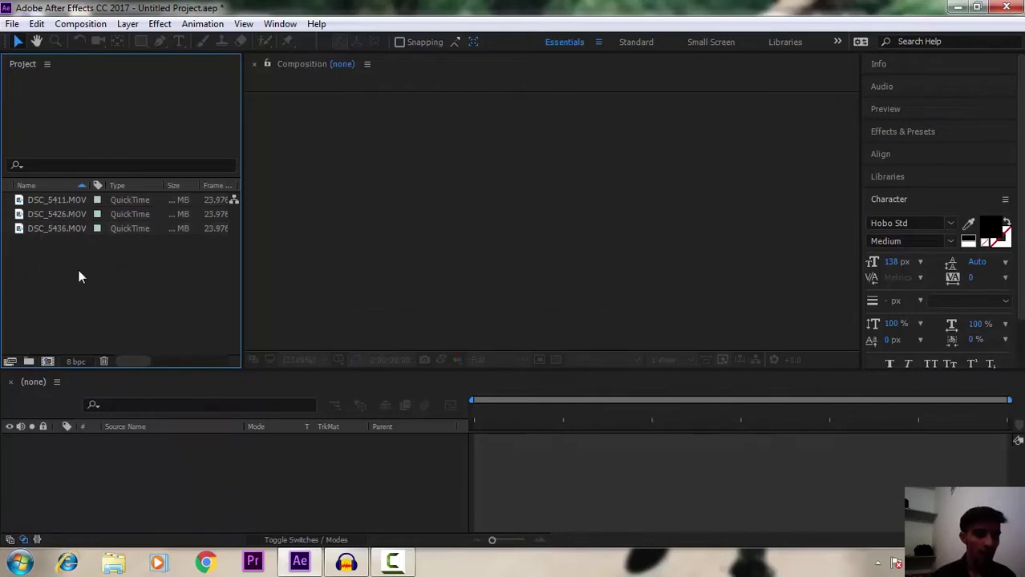
left_click(47, 363)
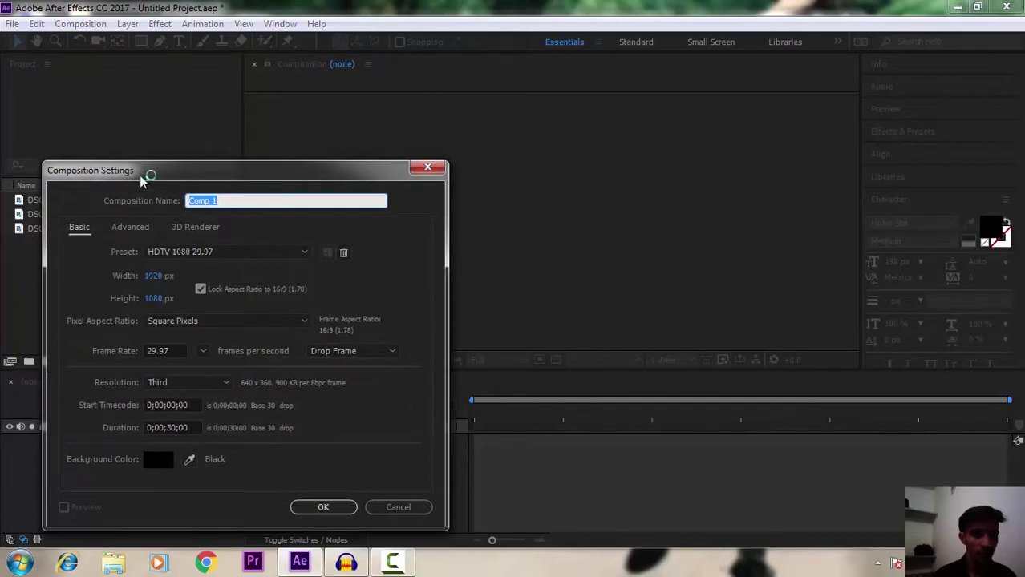
mouse_move(141, 178)
left_mouse_down()
mouse_move(558, 30)
mouse_move(405, 96)
left_mouse_up()
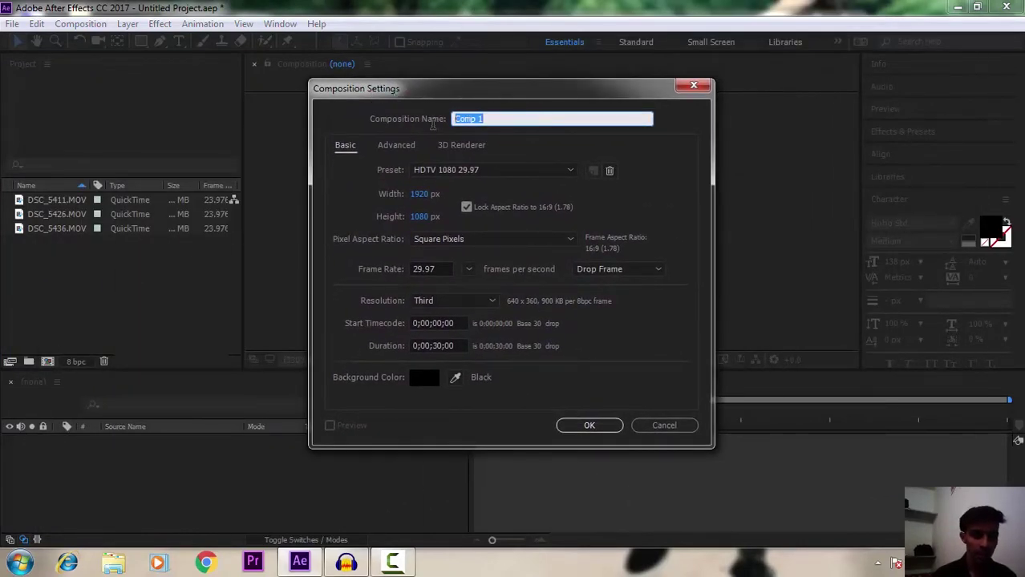
type("animation rishi")
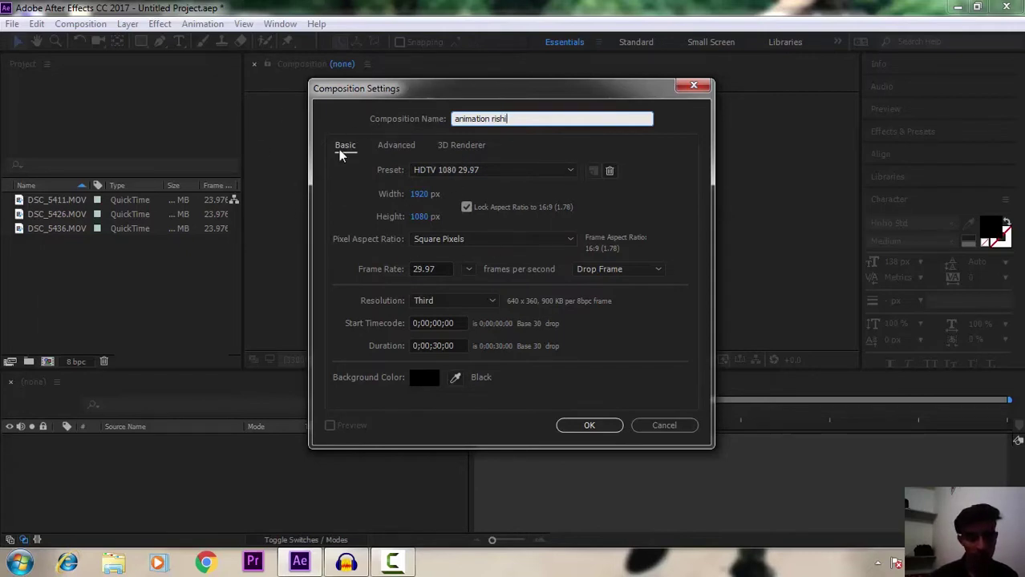
- Review the Advanced and 3D Renderer settings and keep the HDTV 1080 29.97 preset
left_click(406, 145)
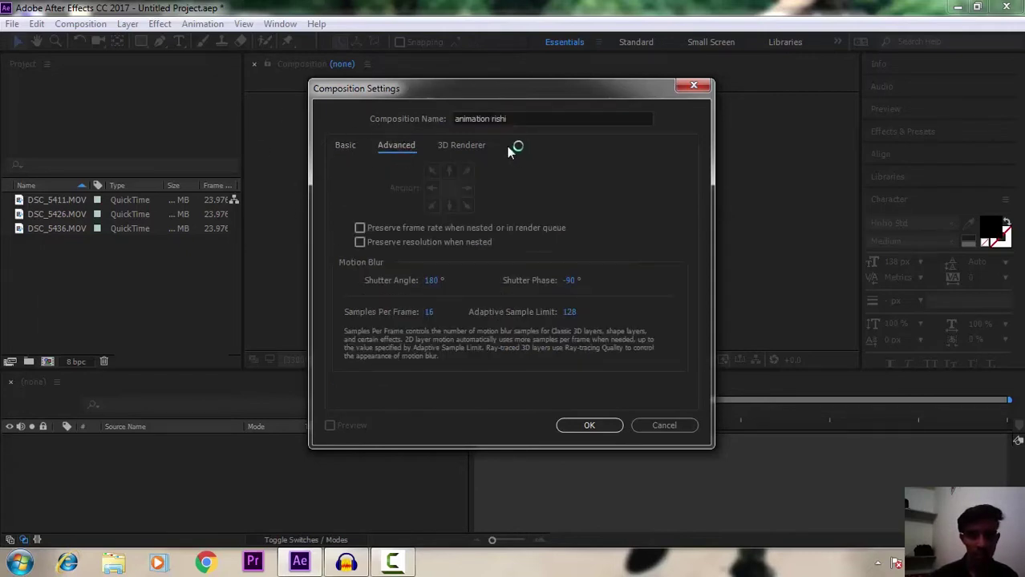
left_click(473, 145)
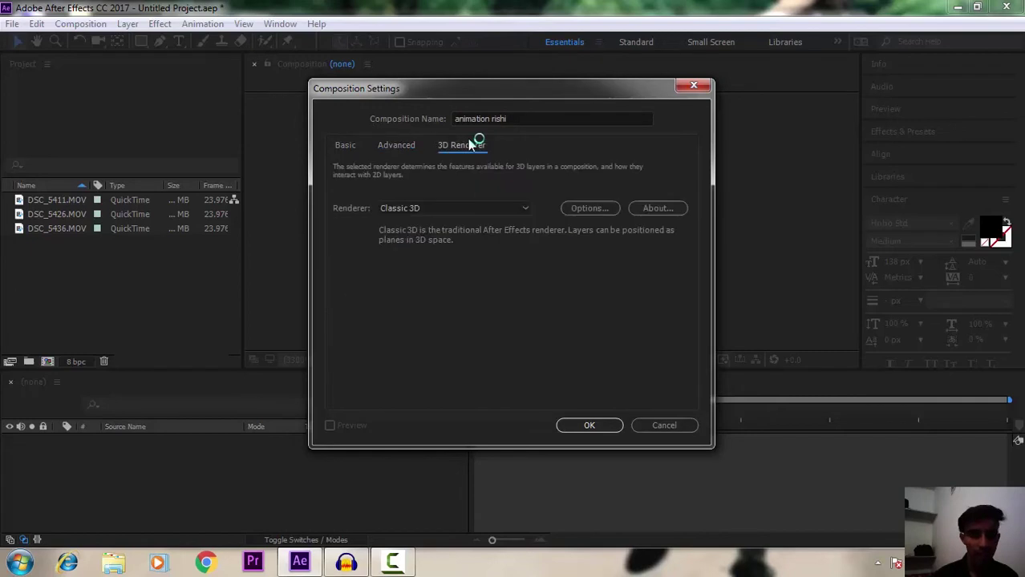
left_click(345, 149)
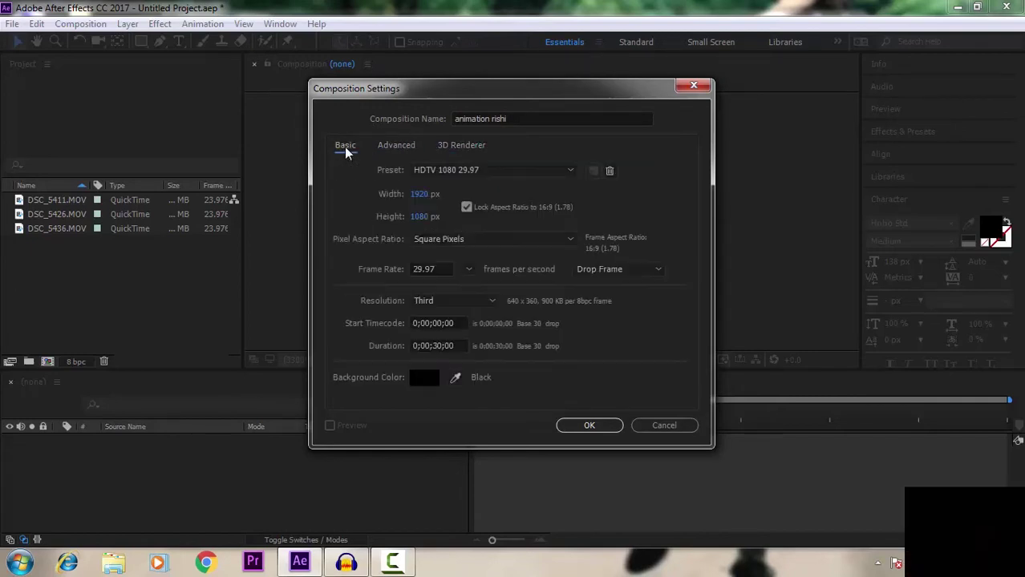
left_click(492, 171)
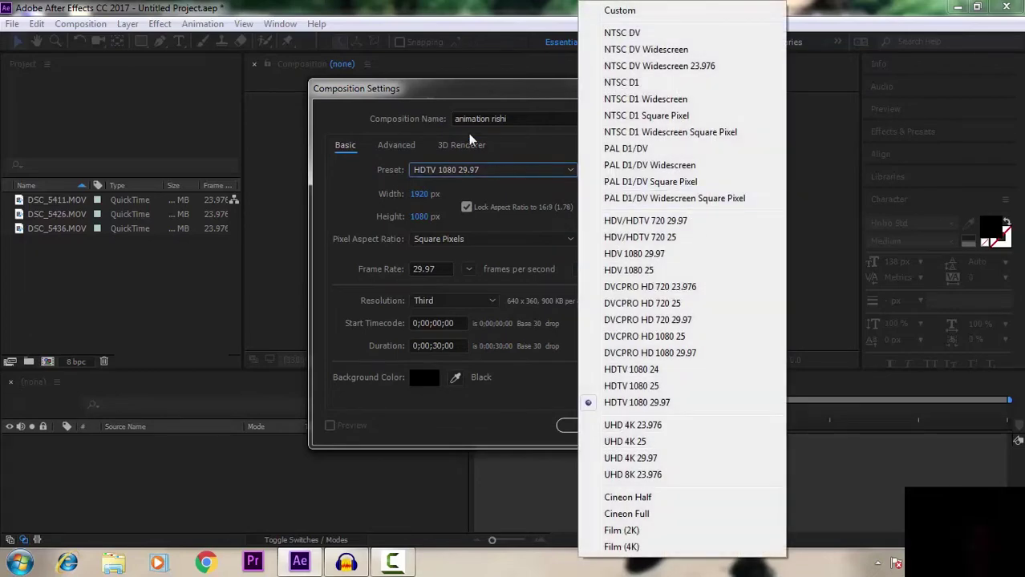
left_click(487, 180)
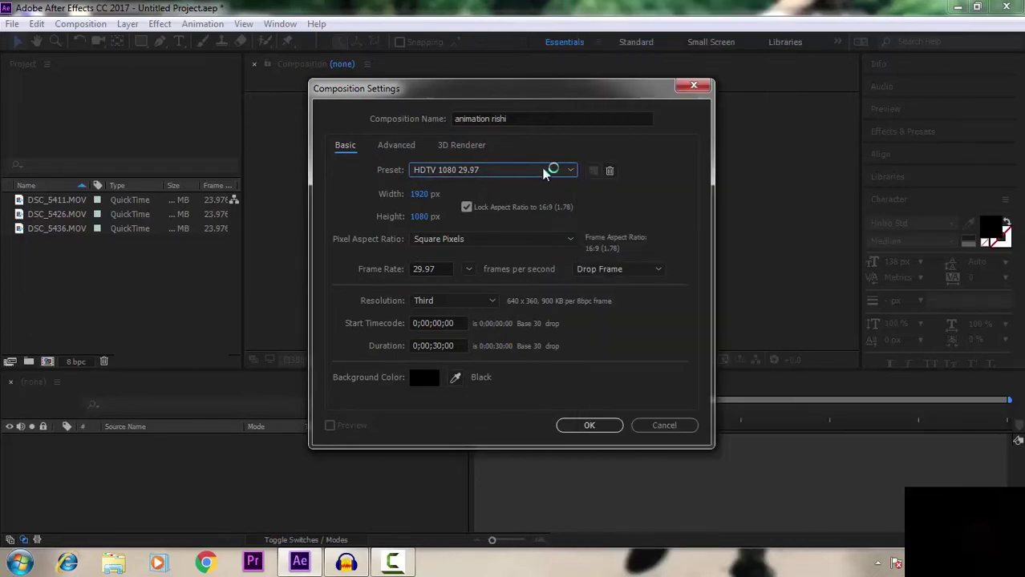
left_click(549, 169)
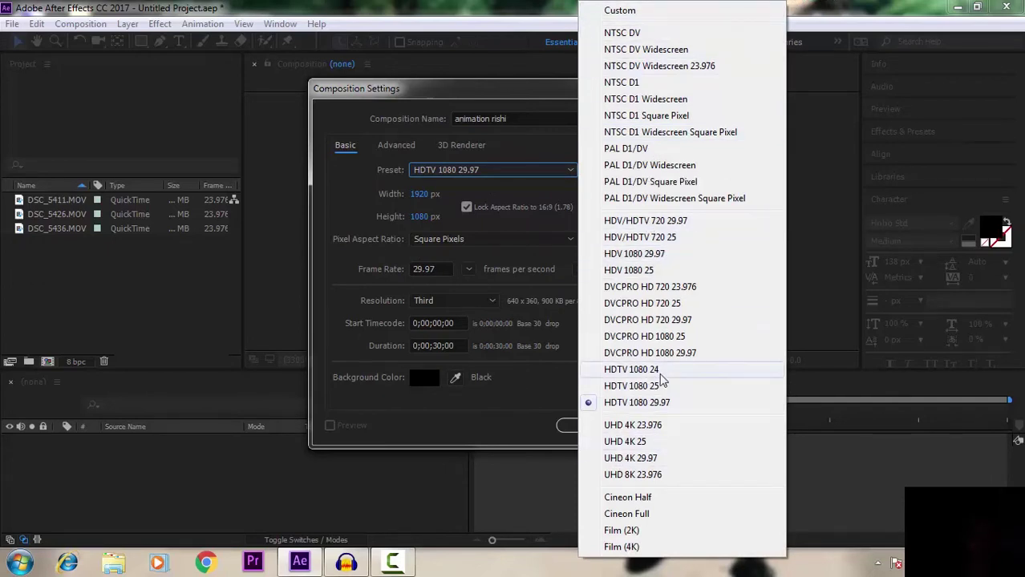
left_click(636, 410)
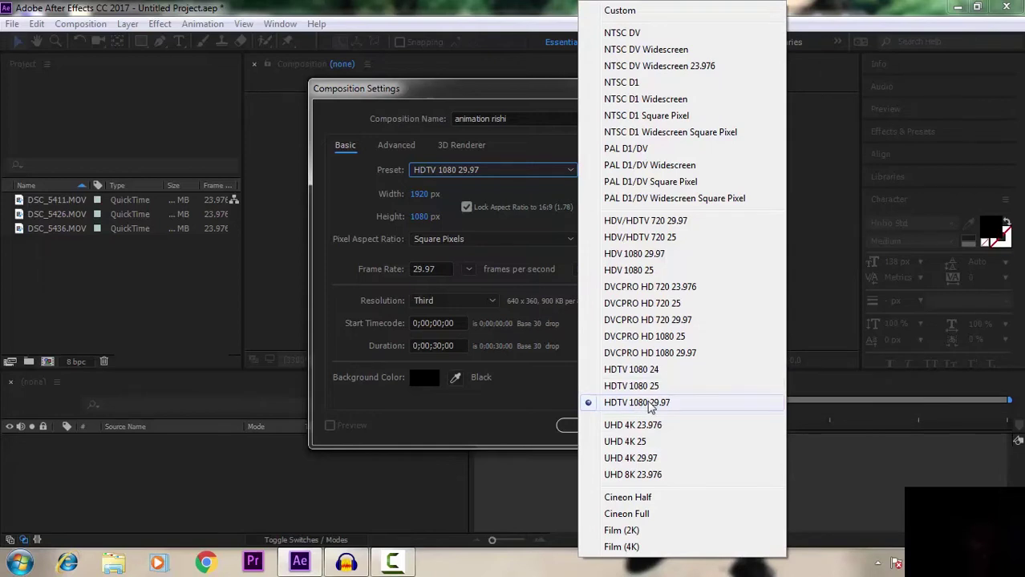
left_click(652, 409)
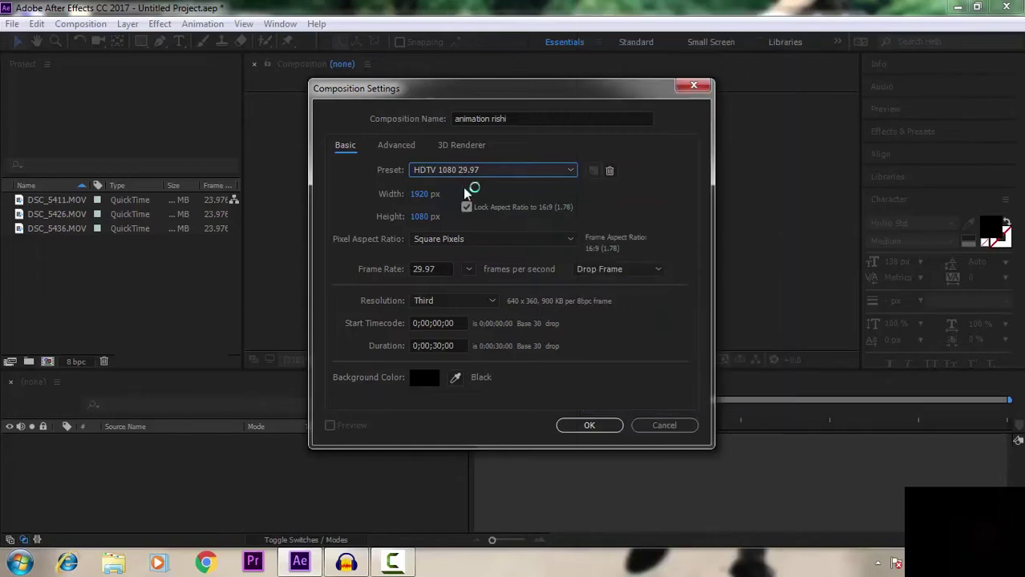
- Set the width to 1080 with locked aspect (608 high) and create the composition
mouse_move(419, 193)
left_mouse_down()
mouse_move(510, 206)
mouse_move(383, 182)
left_mouse_up()
left_click(422, 194)
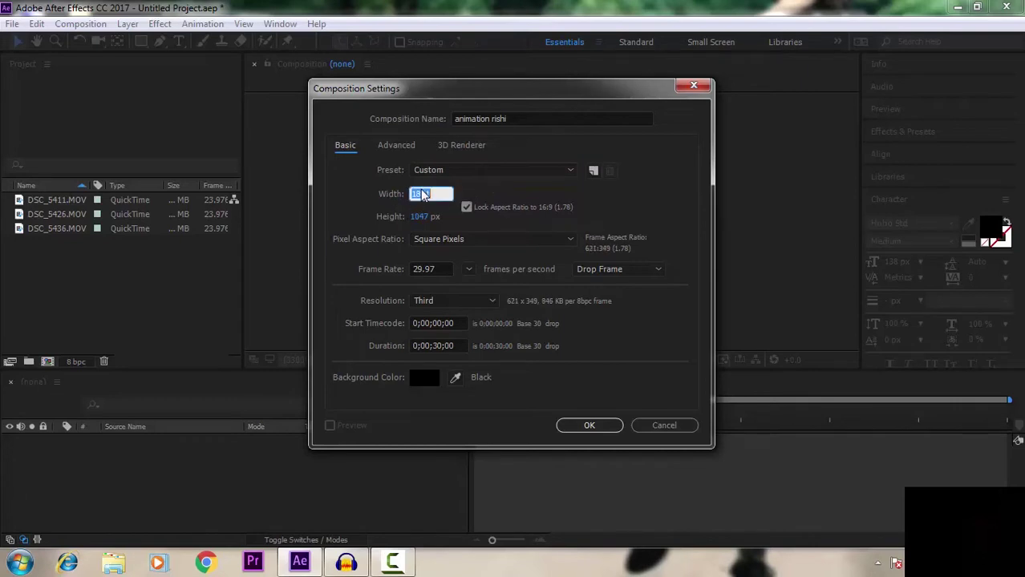
type("1")
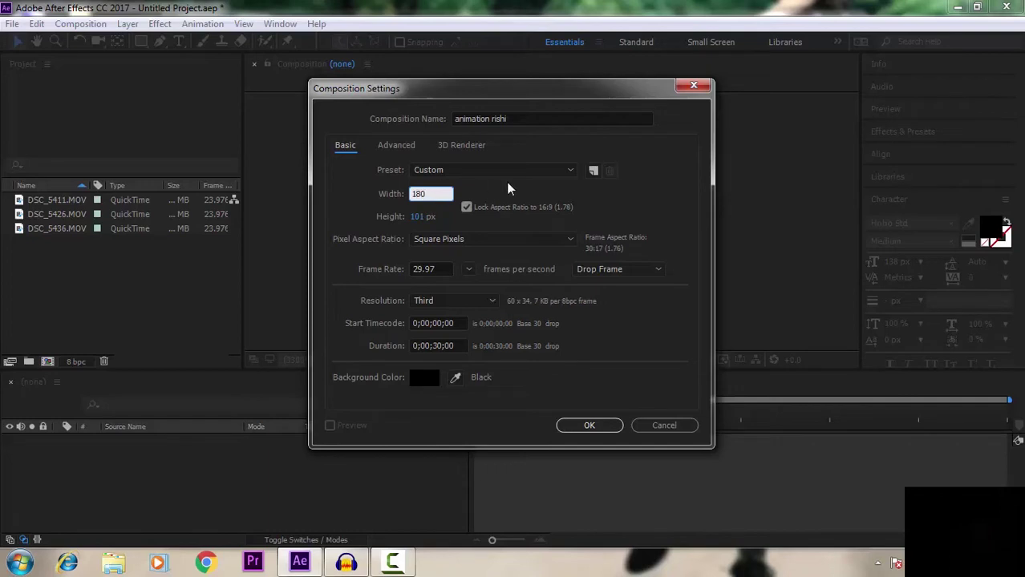
key("BackSpace")
type("0")
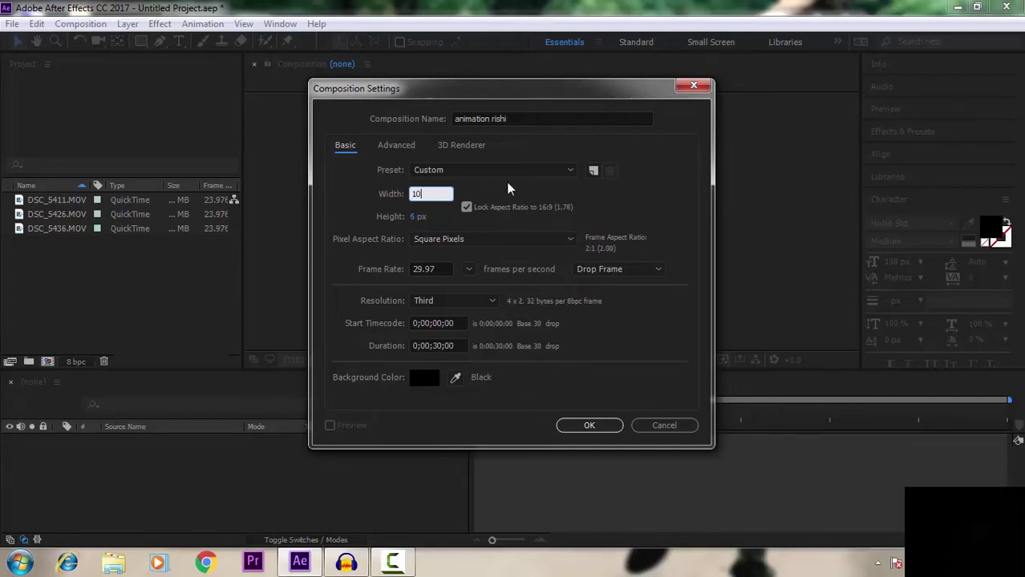
type("80")
key("Return")
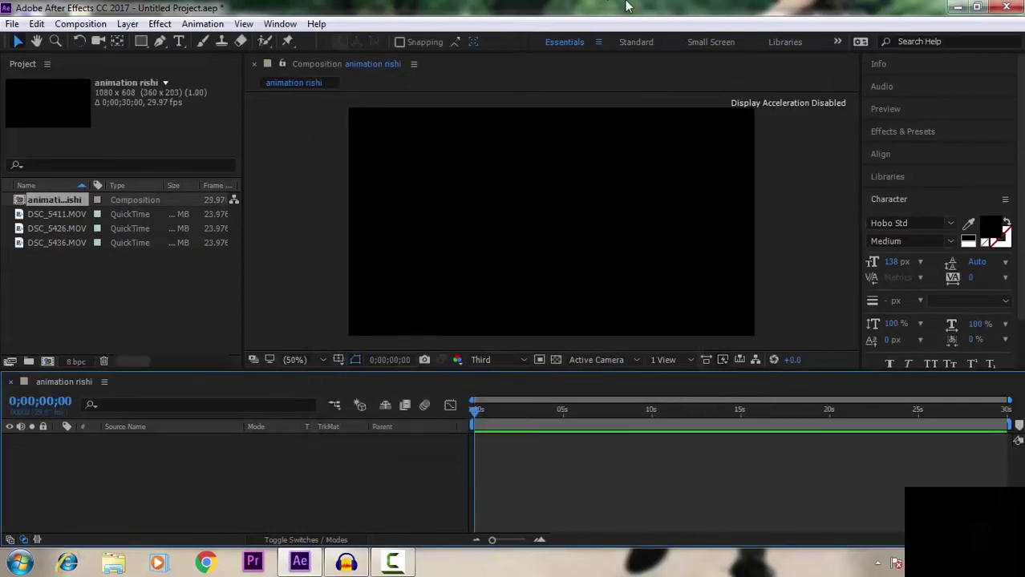
- Delete the old composition and start a new 'animation rishi' using the HDTV 1080 29.97 preset
key("Delete")
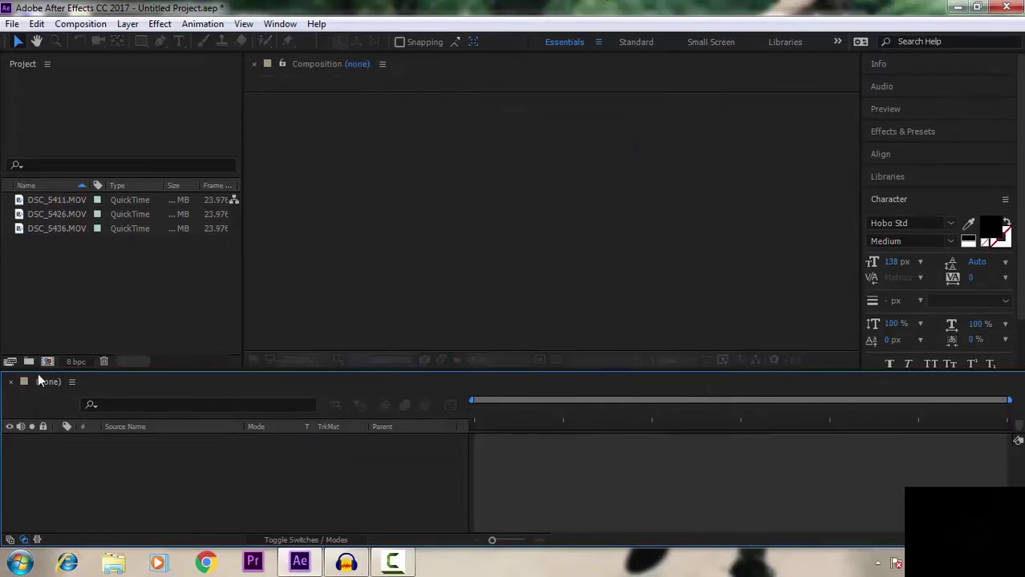
left_click(47, 362)
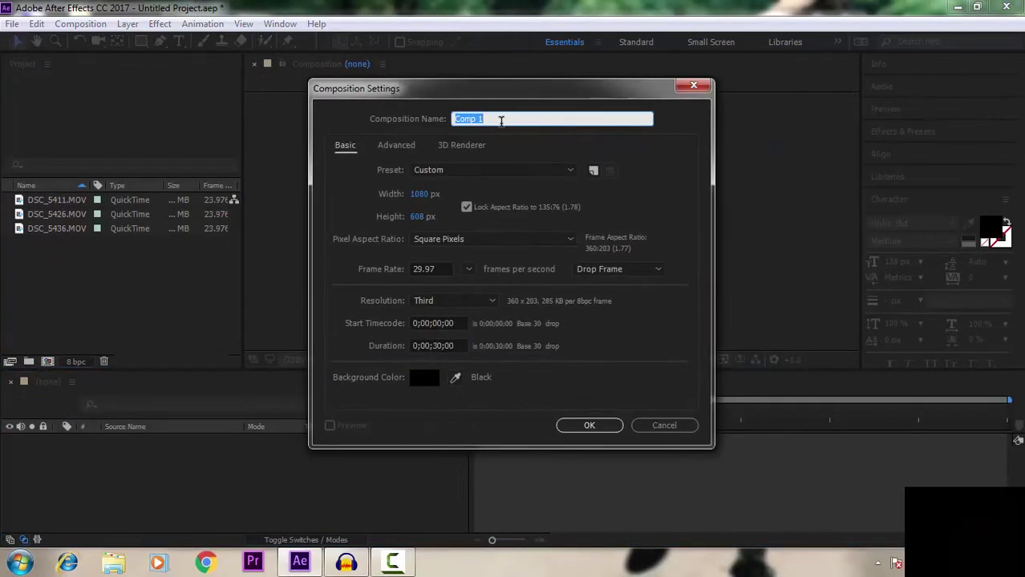
type("animation rishi")
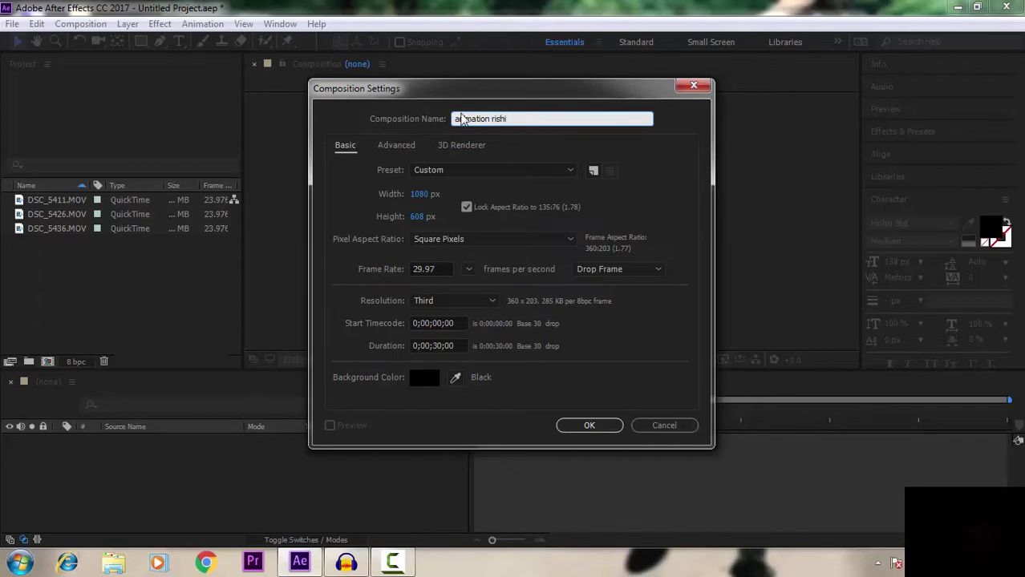
left_click(470, 174)
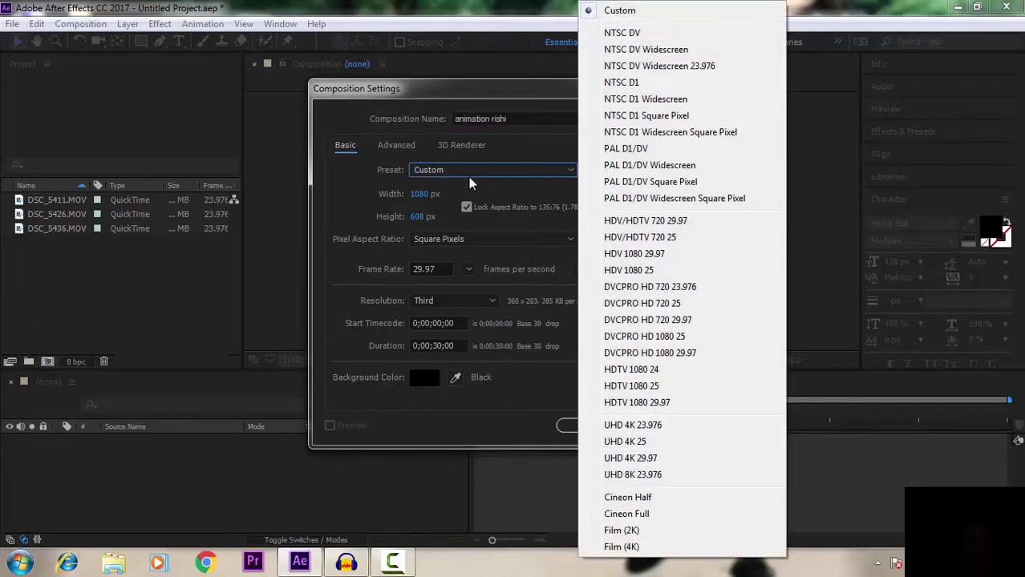
left_click(658, 403)
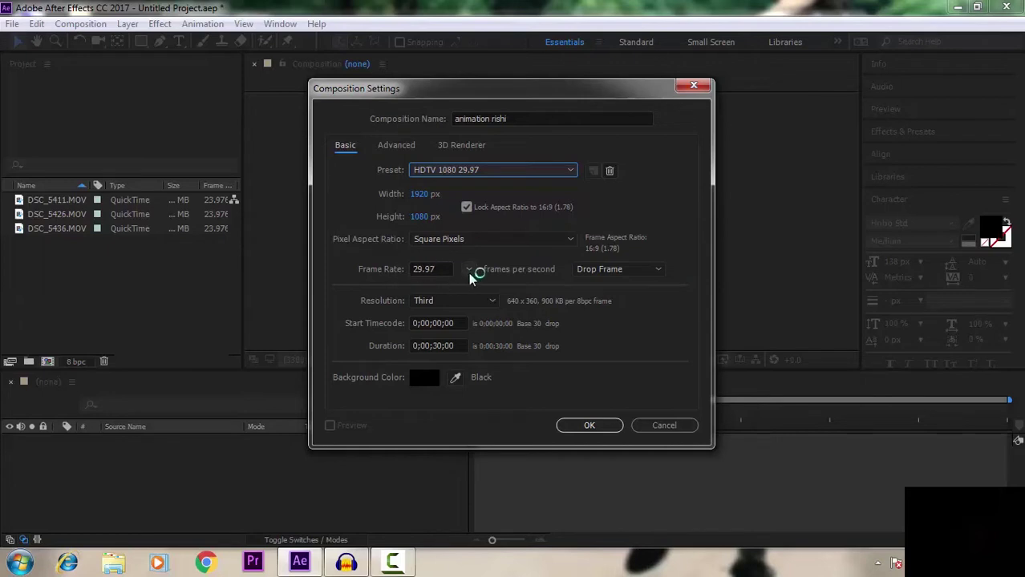
- Leave the frame rate at 29.97 and the resolution at Third
left_click(469, 271)
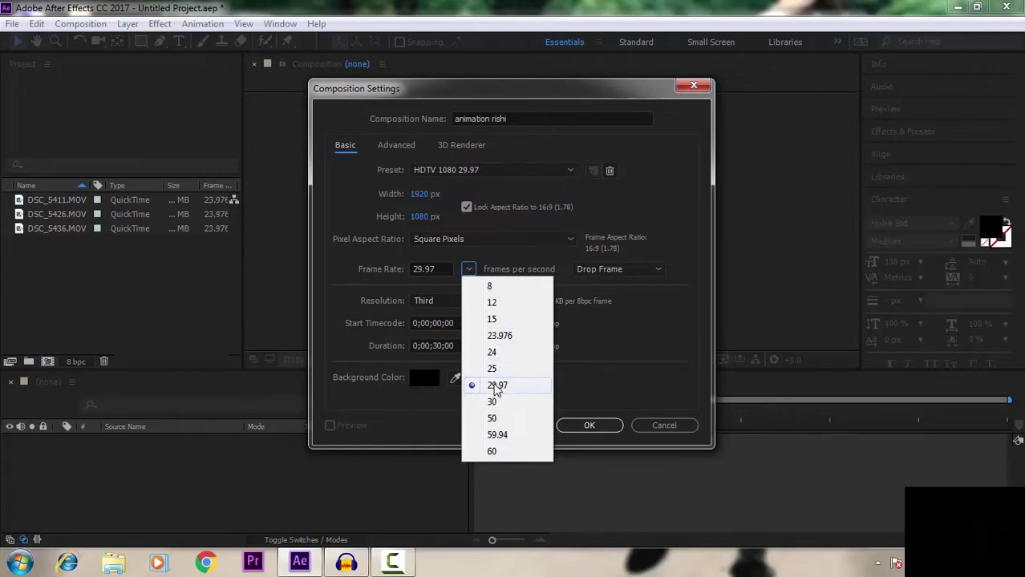
left_click(345, 283)
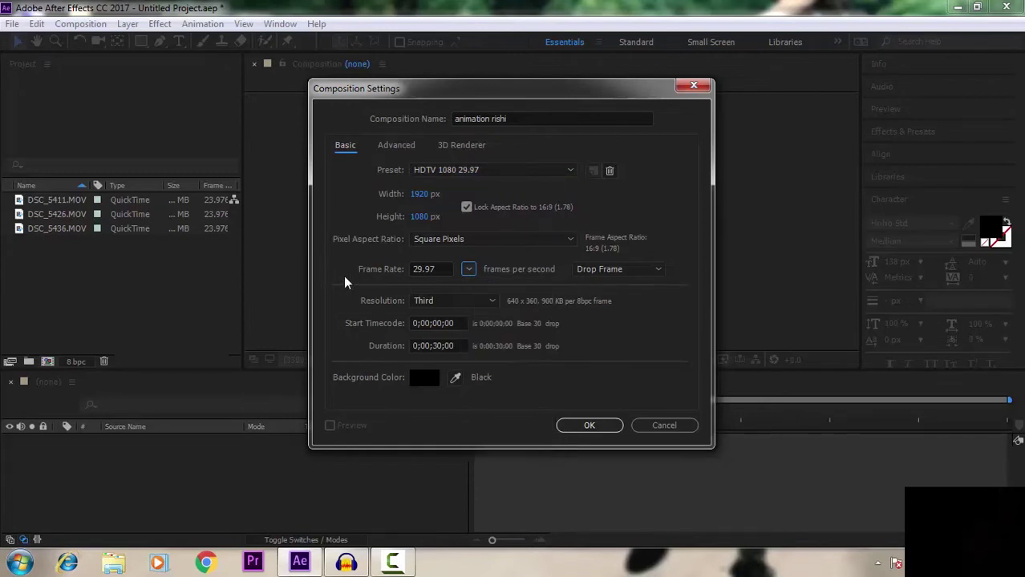
left_click(458, 304)
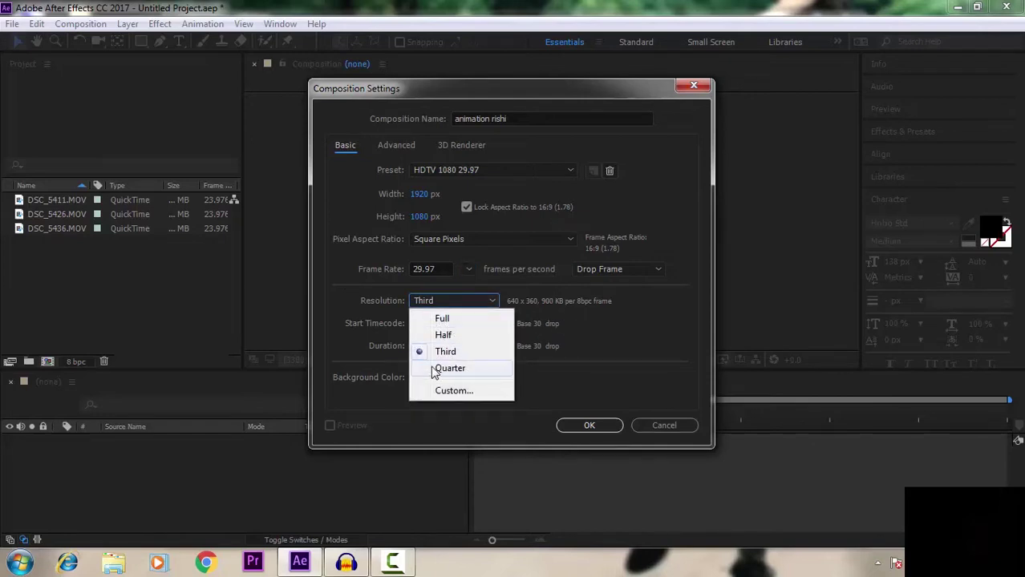
left_click(345, 287)
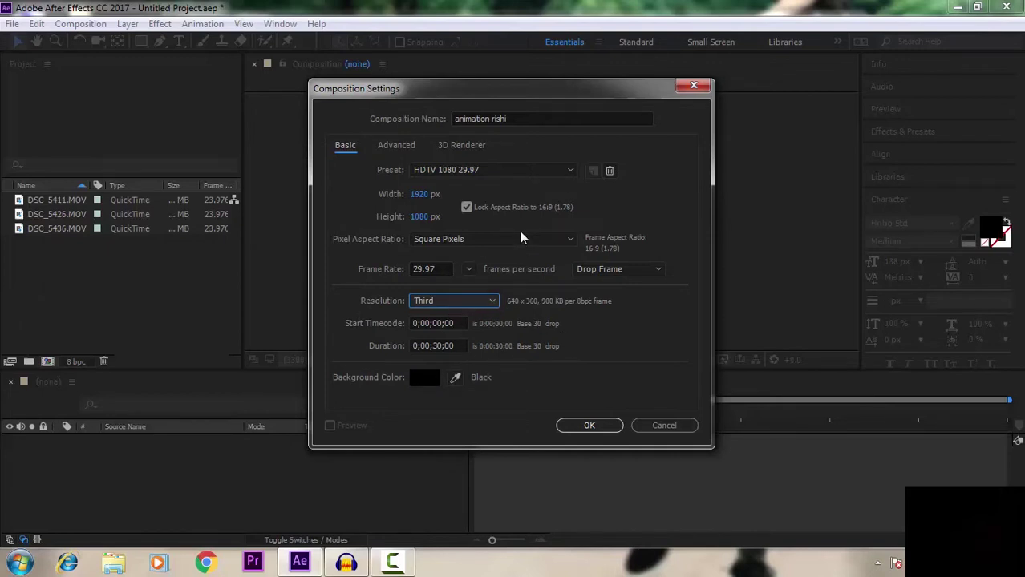
left_click(453, 307)
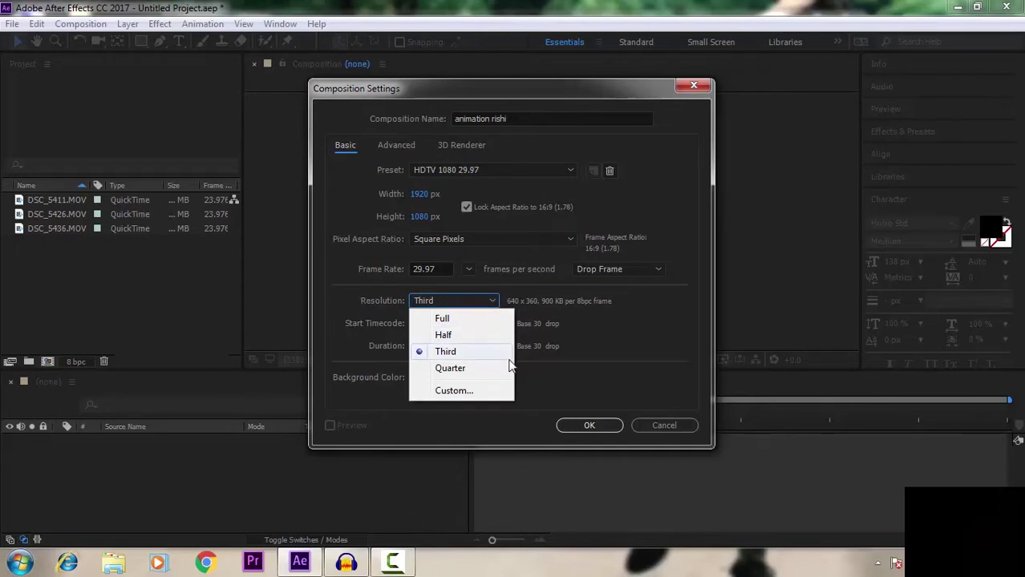
left_click(481, 356)
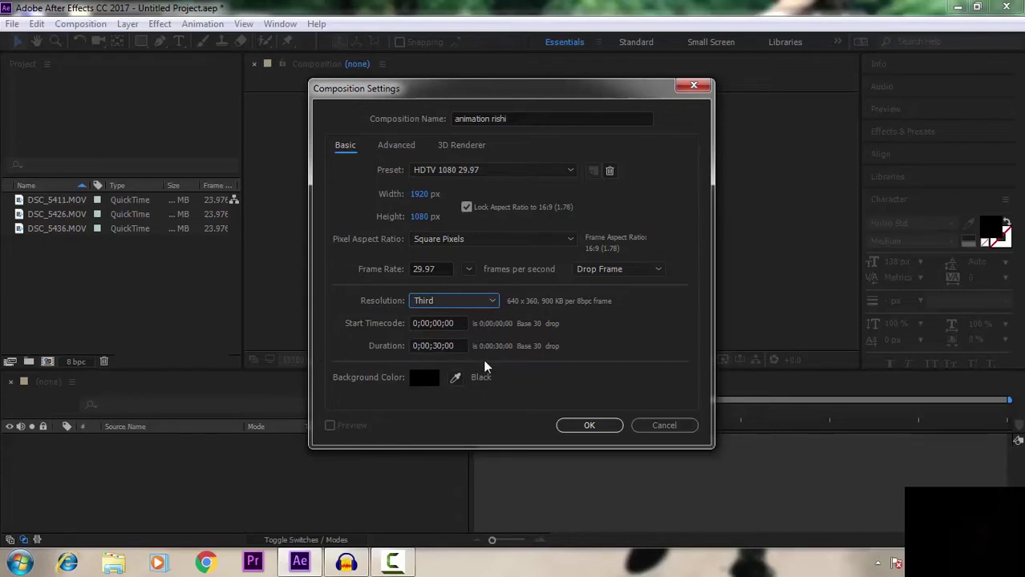
- Set the duration to 0;00;59;28, keep the black background, and create the composition
left_click(441, 345)
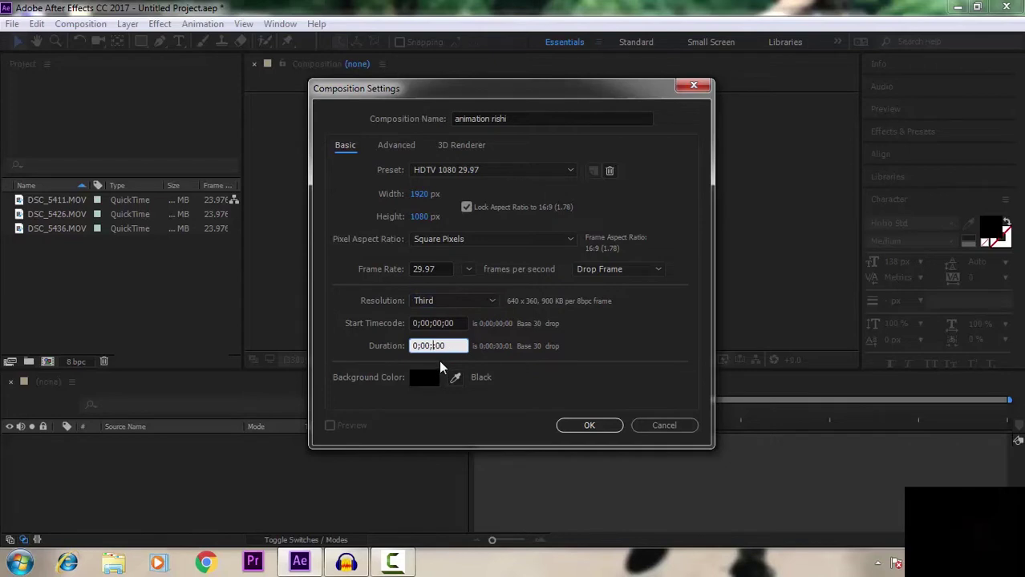
type("0;0")
type("1")
left_click(428, 380)
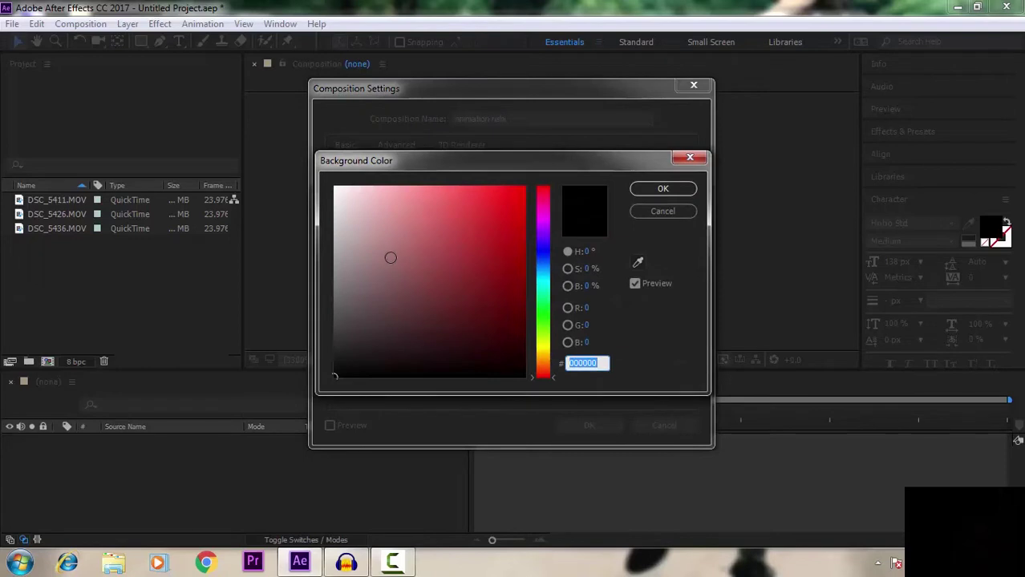
left_click_drag(389, 257, 297, 425)
left_click_drag(349, 316, 164, 453)
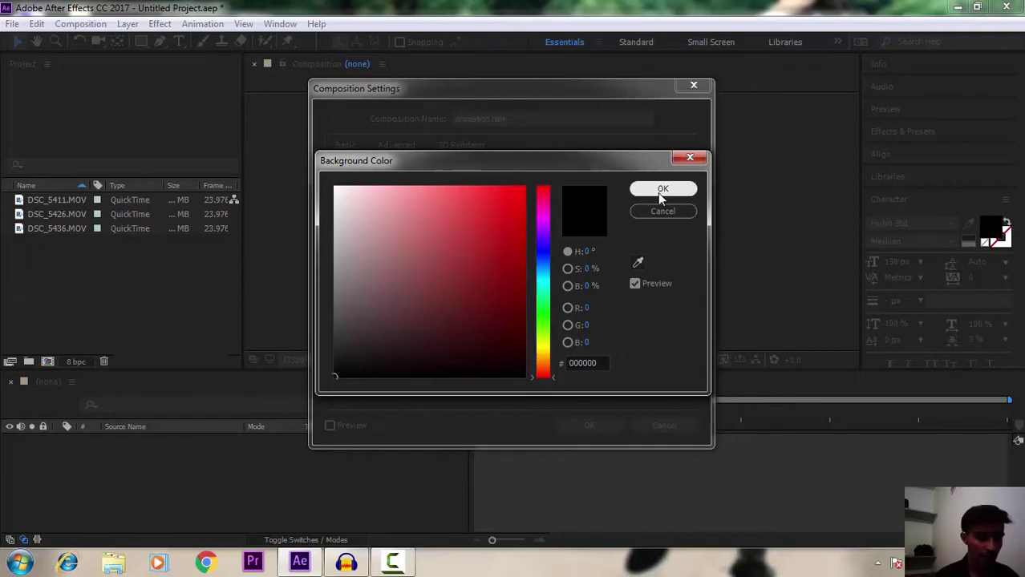
left_click(661, 191)
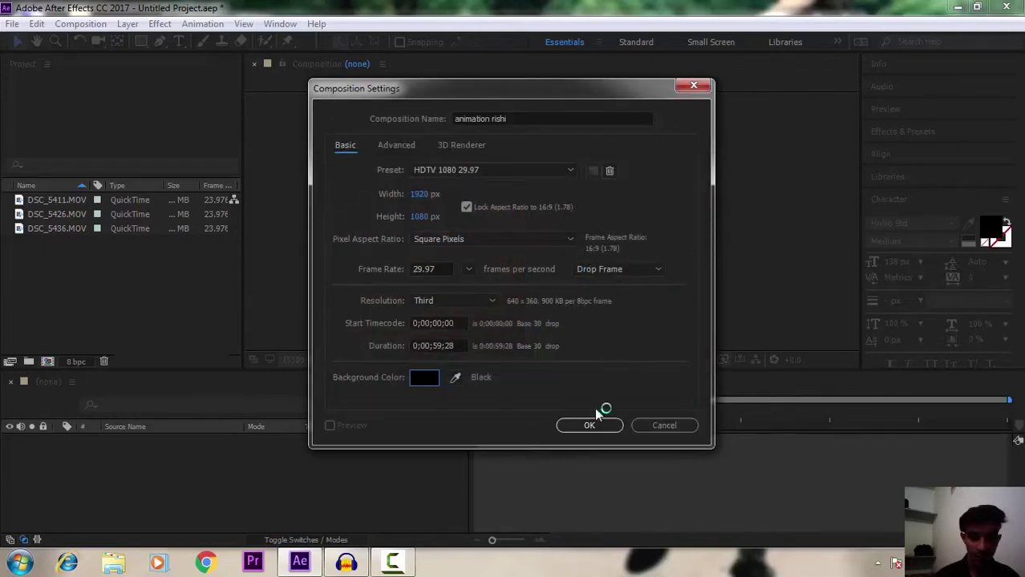
left_click(588, 425)
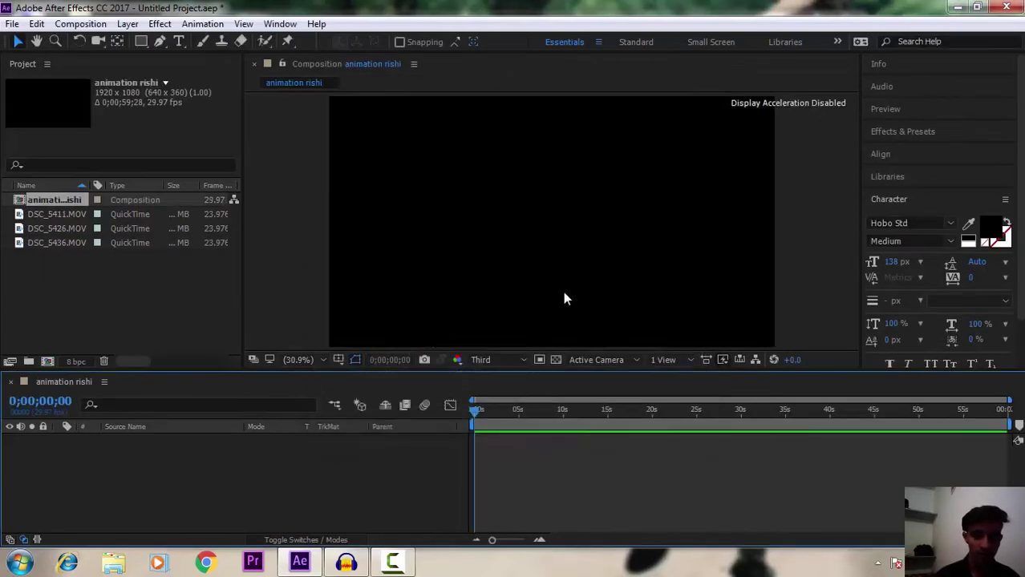
left_click(374, 229)
left_click(343, 282)
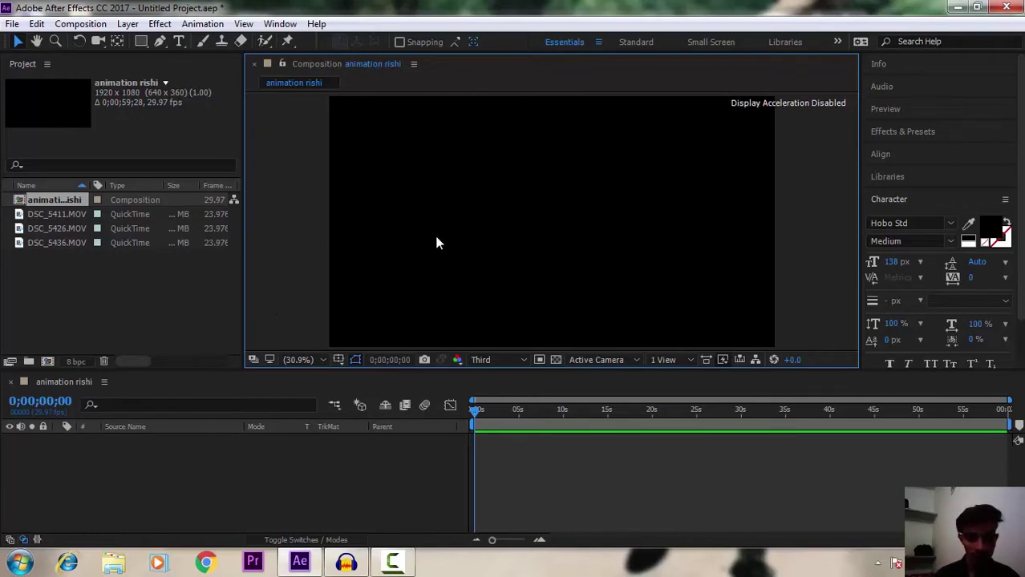
left_click(381, 243)
left_click(570, 261)
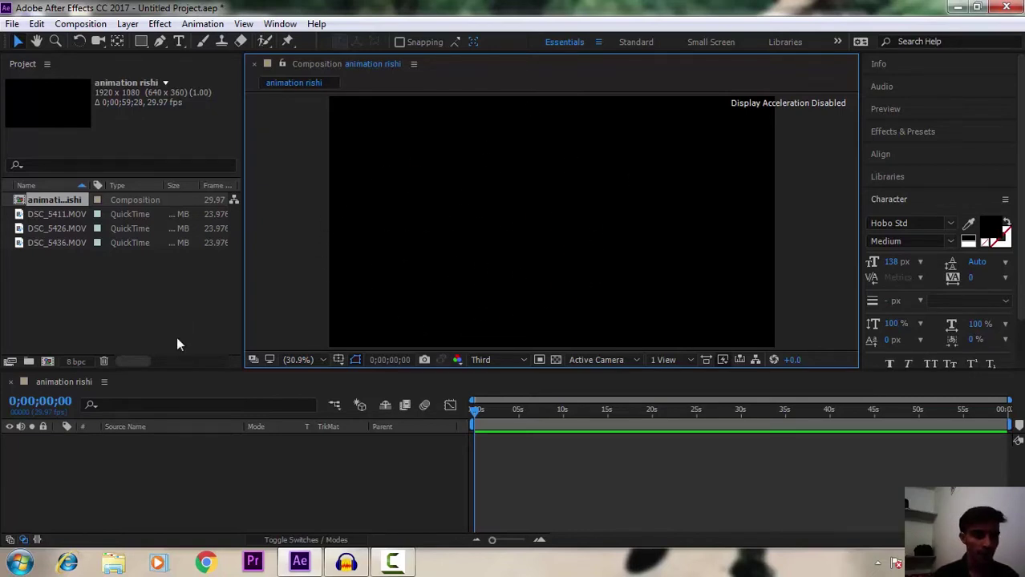
left_click(147, 278)
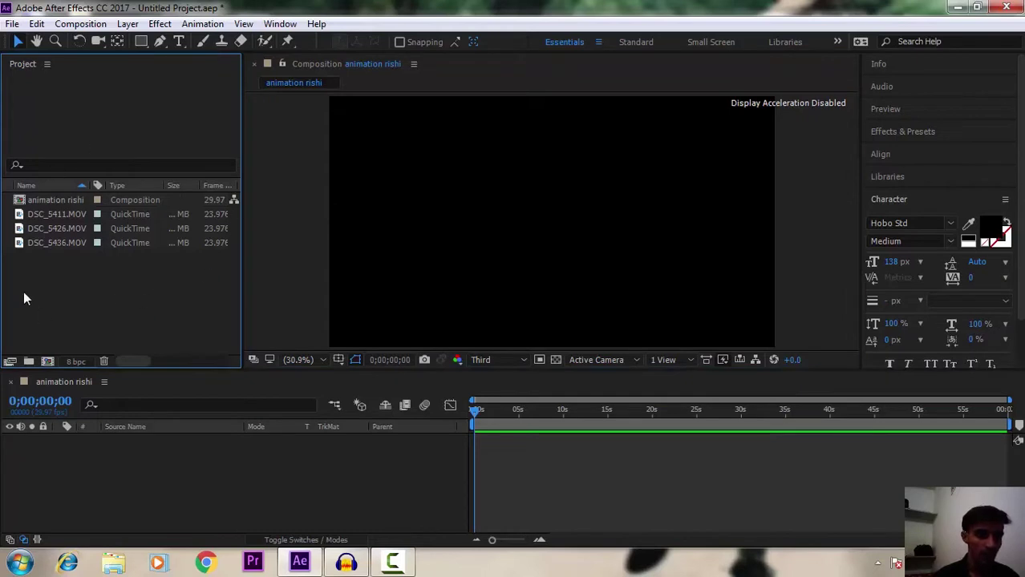
left_click(56, 244)
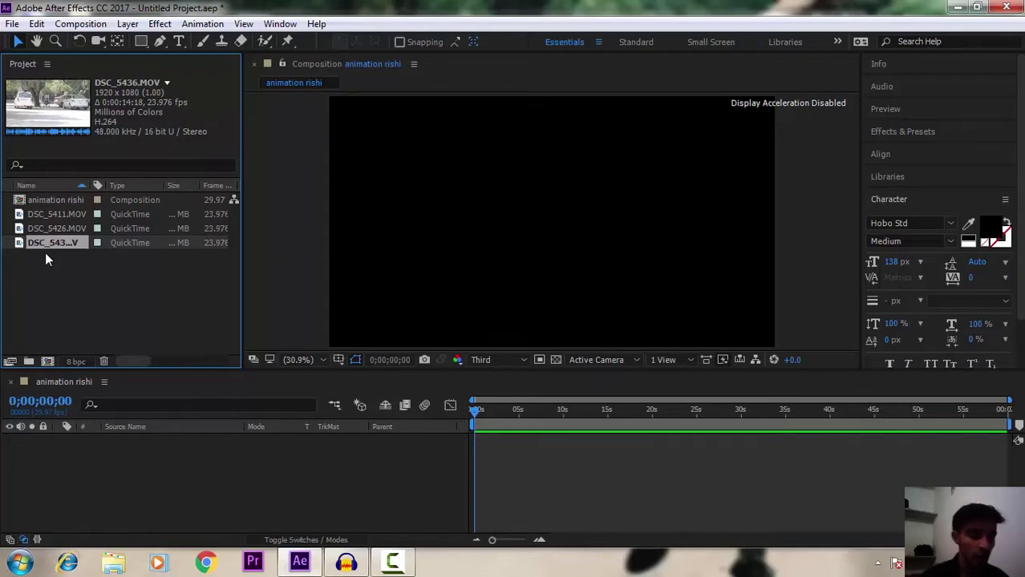
- Add DSC_5436.MOV as layer 1, preview it briefly, and show the Preview panel controls
left_click(54, 229)
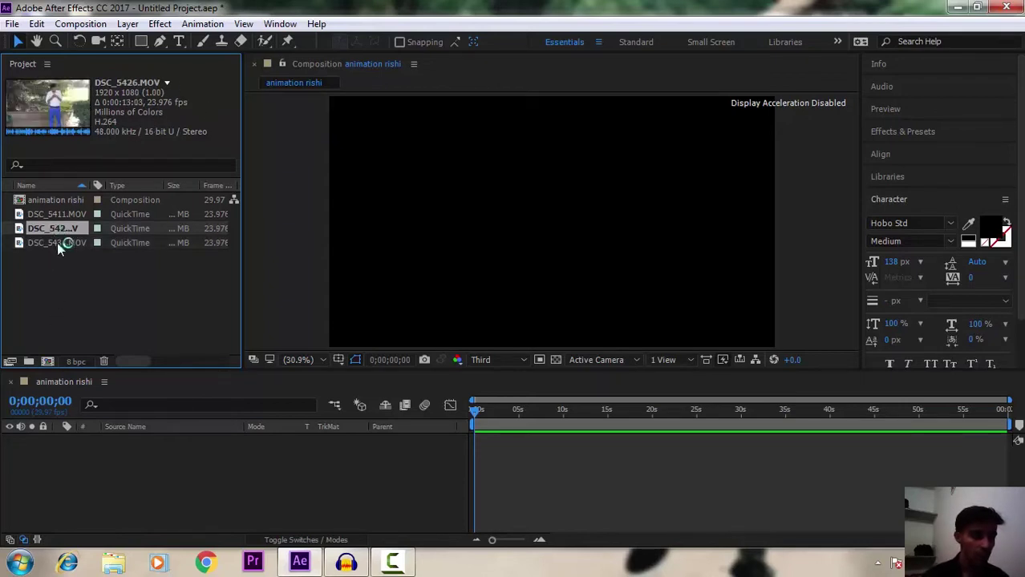
left_click_drag(57, 243, 166, 478)
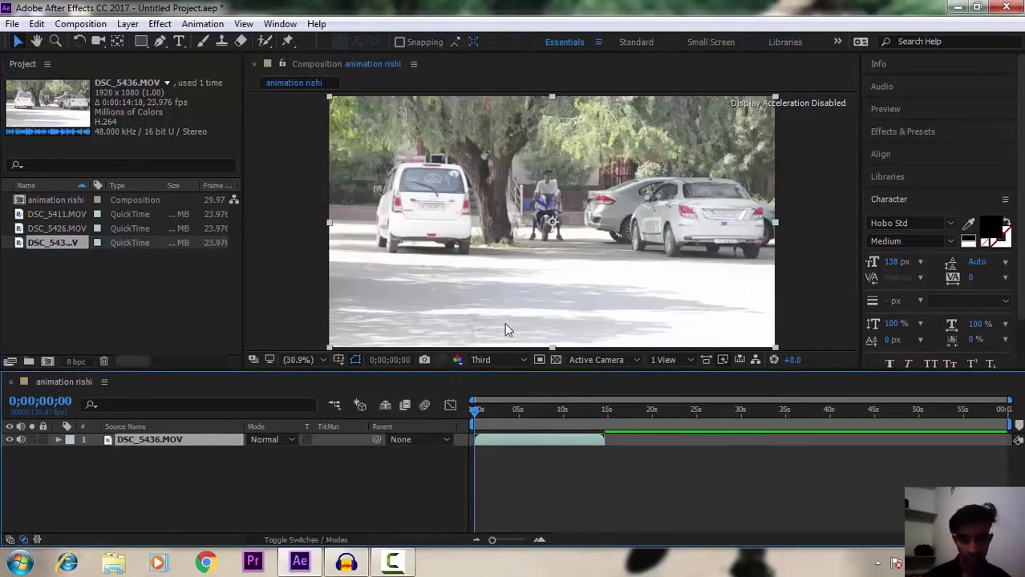
mouse_move(476, 409)
left_mouse_down()
mouse_move(578, 409)
mouse_move(420, 405)
left_mouse_up()
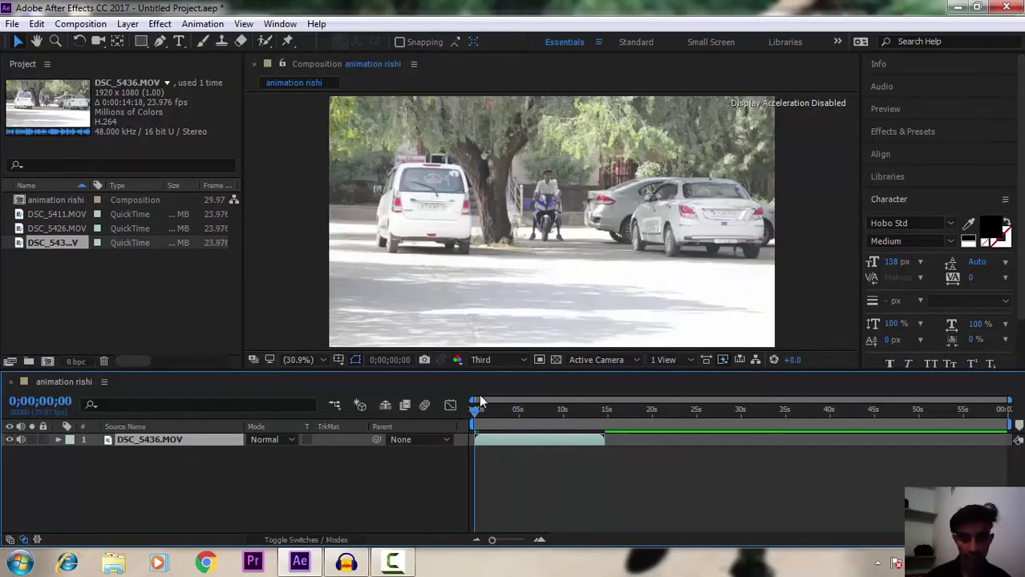
key("space")
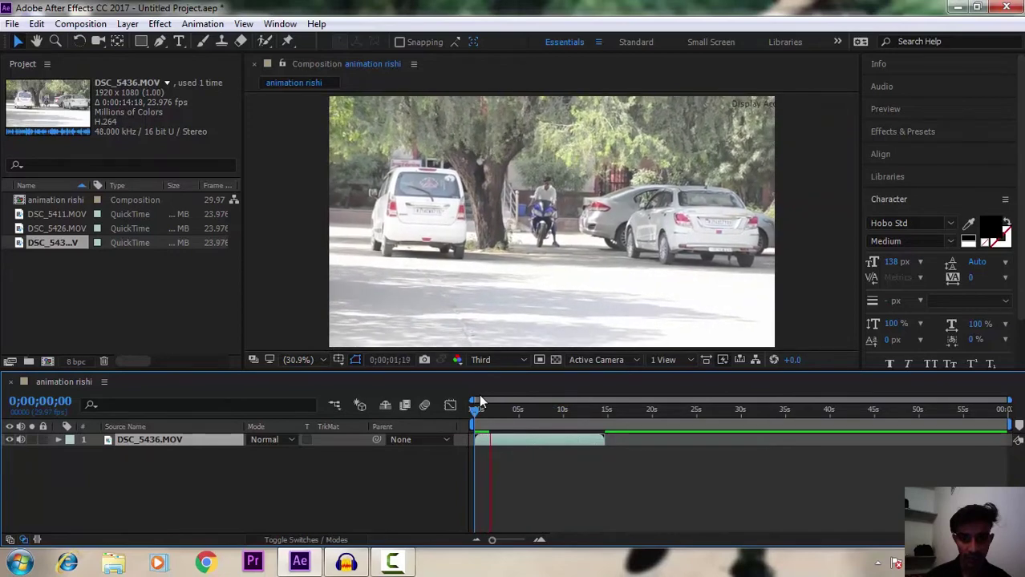
left_click(483, 407)
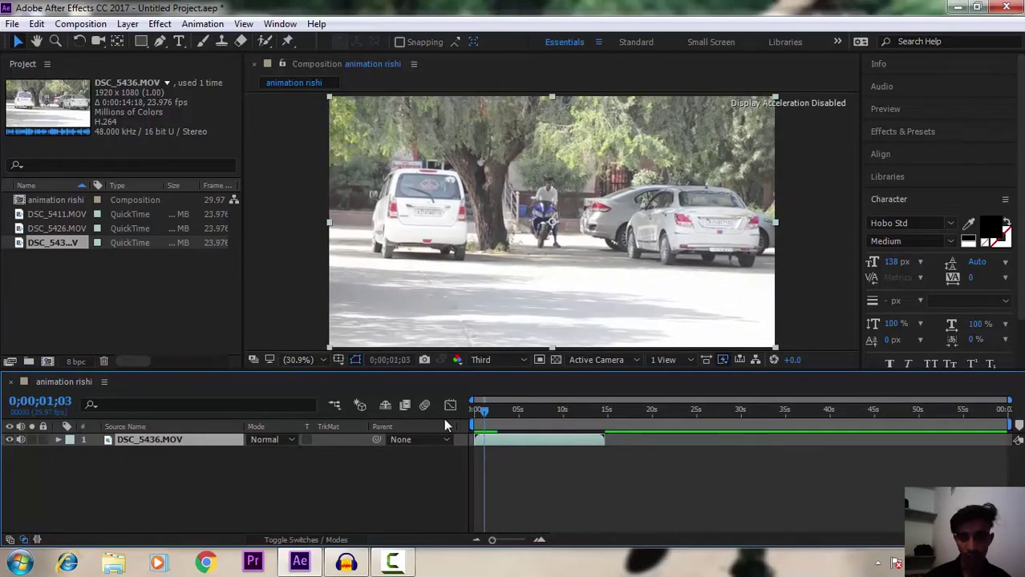
left_click(888, 110)
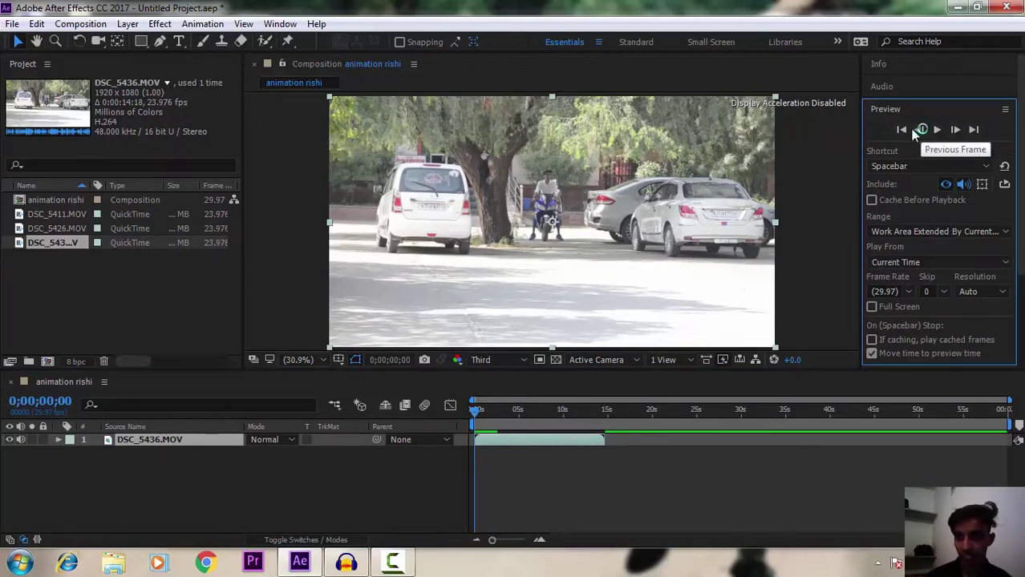
- Step through the composition with the Preview panel's first, last and frame-step buttons
left_click(973, 130)
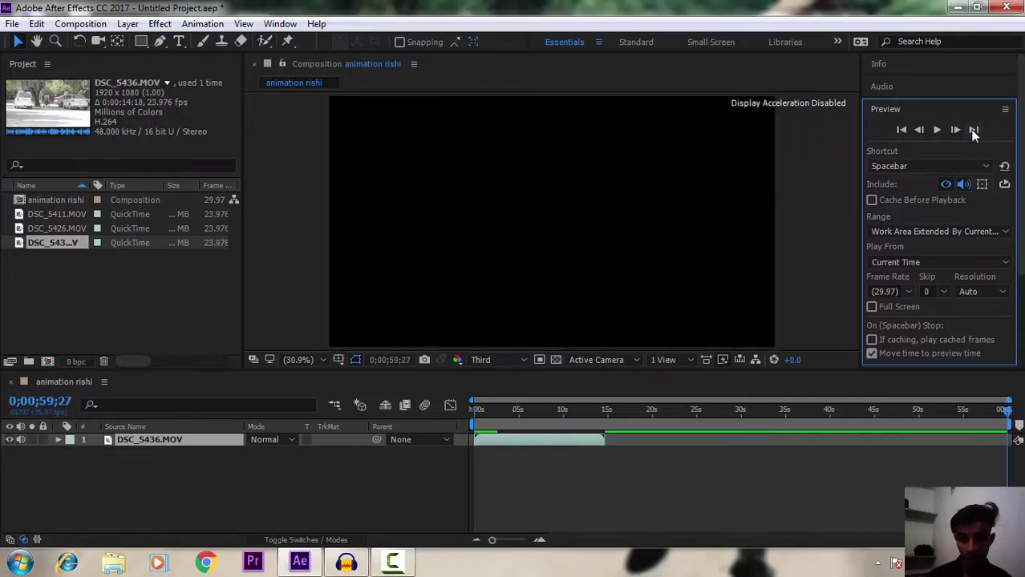
left_click(899, 130)
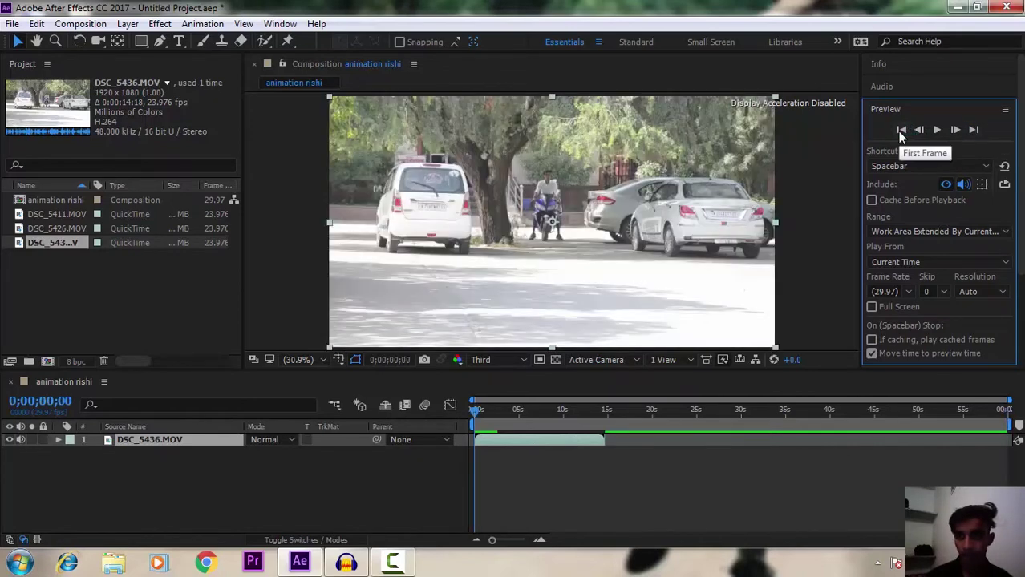
left_click(953, 131)
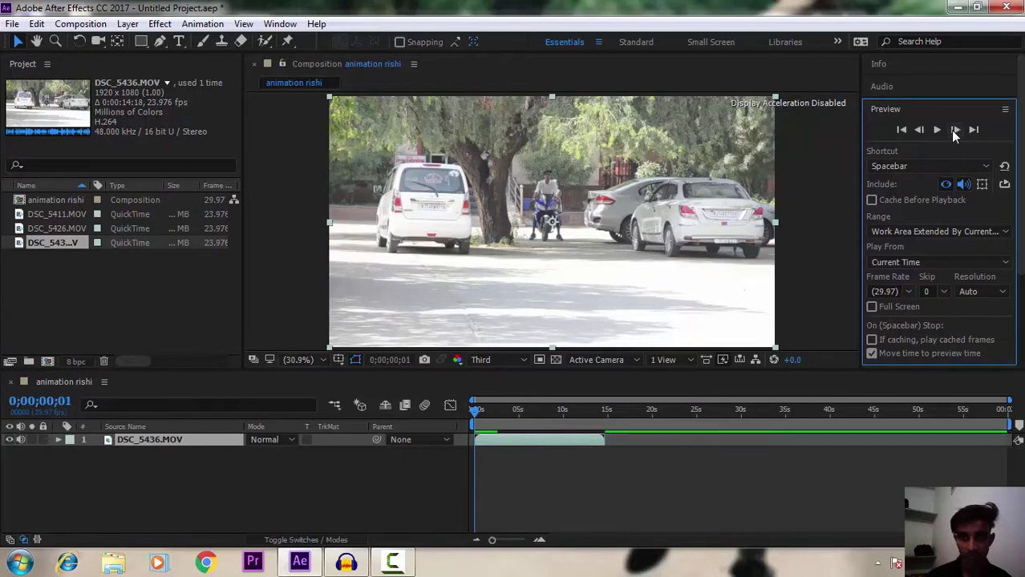
left_click(953, 131)
left_click(954, 132)
left_click(953, 131)
left_click(954, 131)
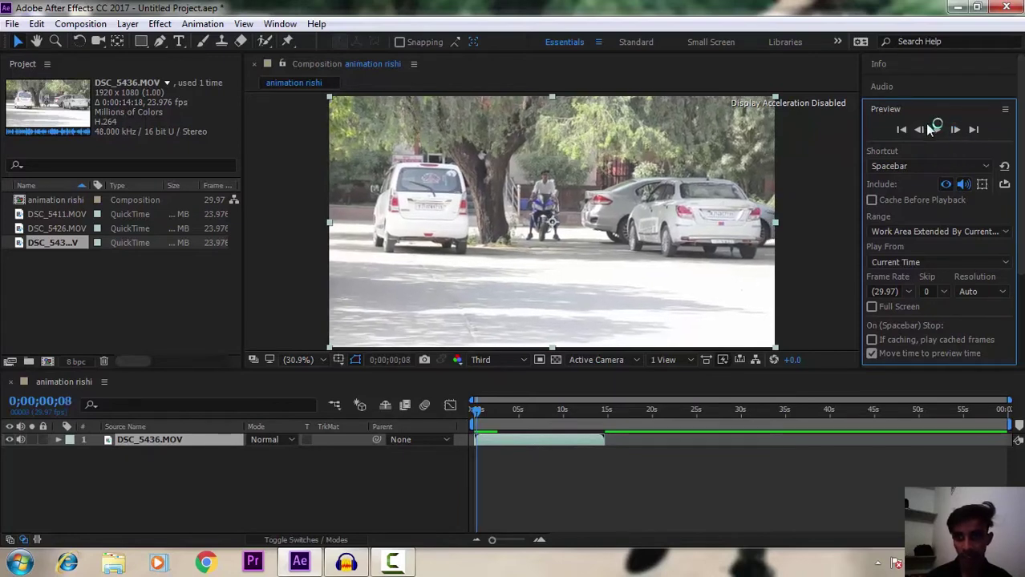
left_click(920, 131)
left_click(920, 131)
left_click(920, 131)
left_click(920, 131)
left_click(920, 131)
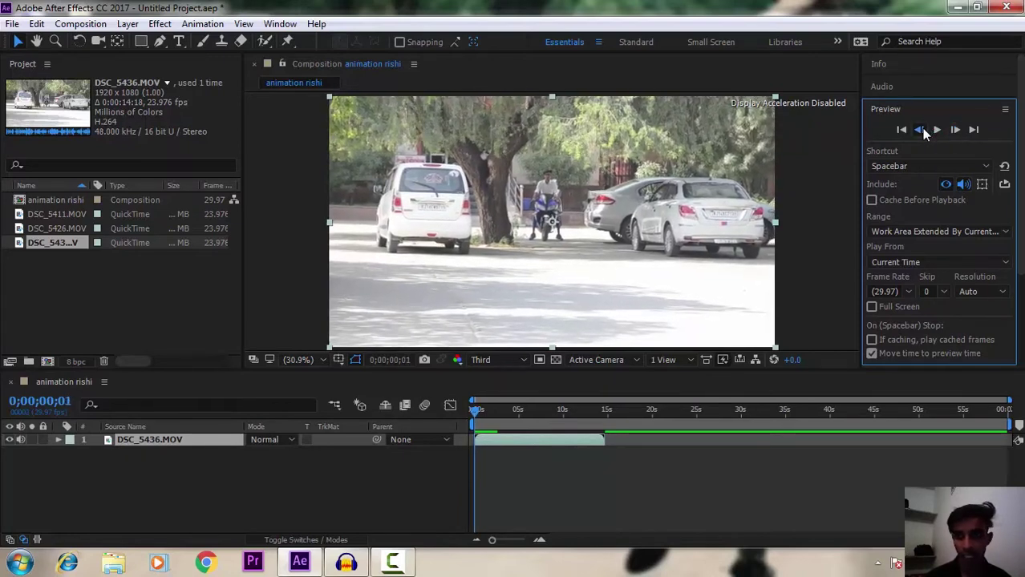
left_click(920, 131)
left_click(920, 131)
left_click(954, 131)
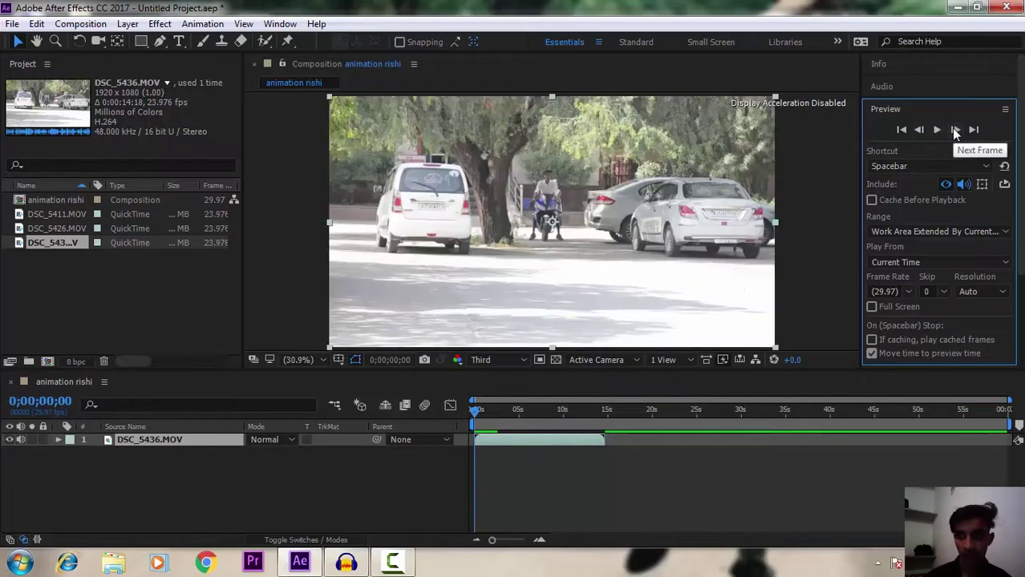
- Play and stop the preview at 0;00;05;16, then collapse the Preview options
left_click(941, 131)
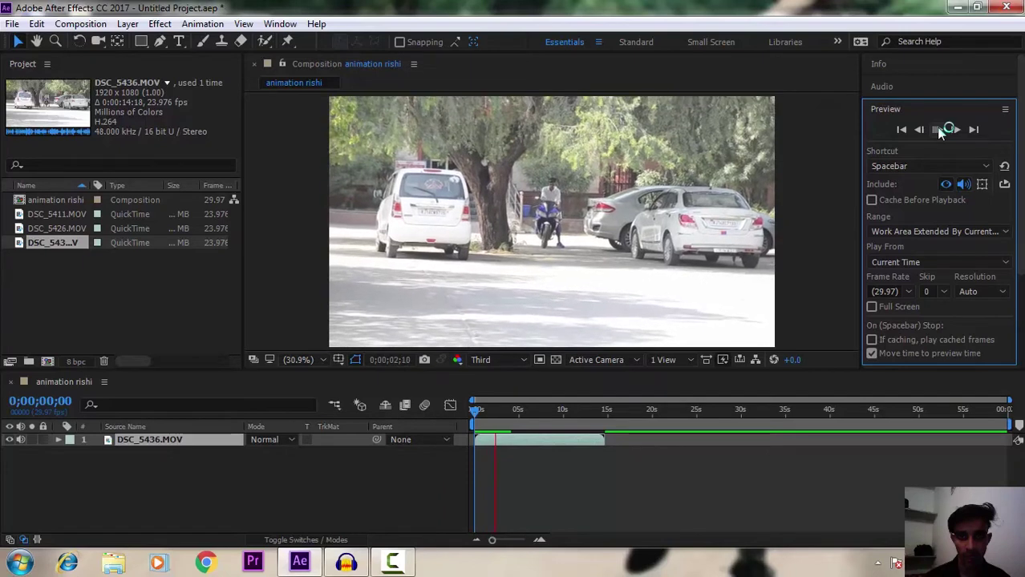
left_click(940, 132)
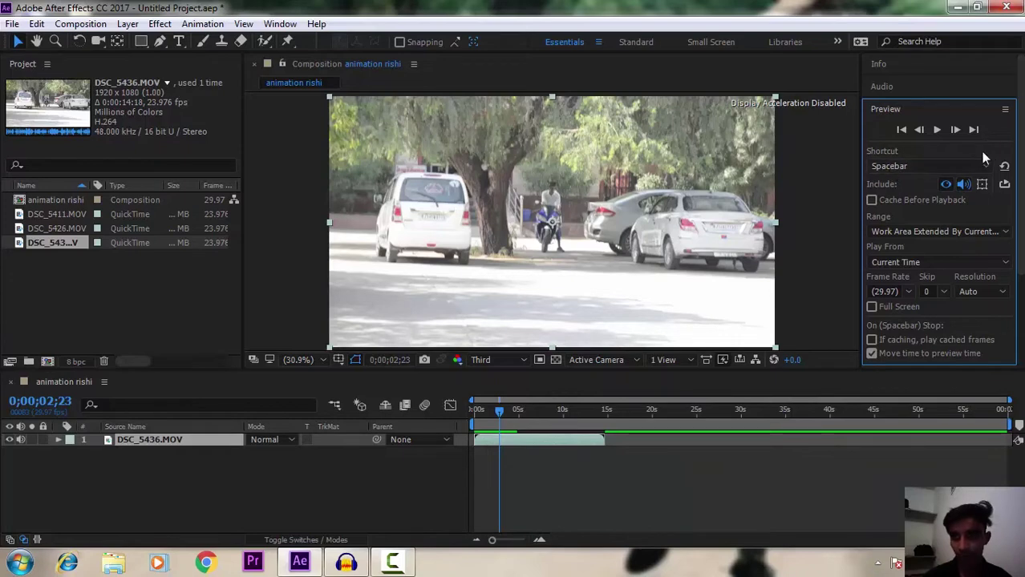
left_click(928, 168)
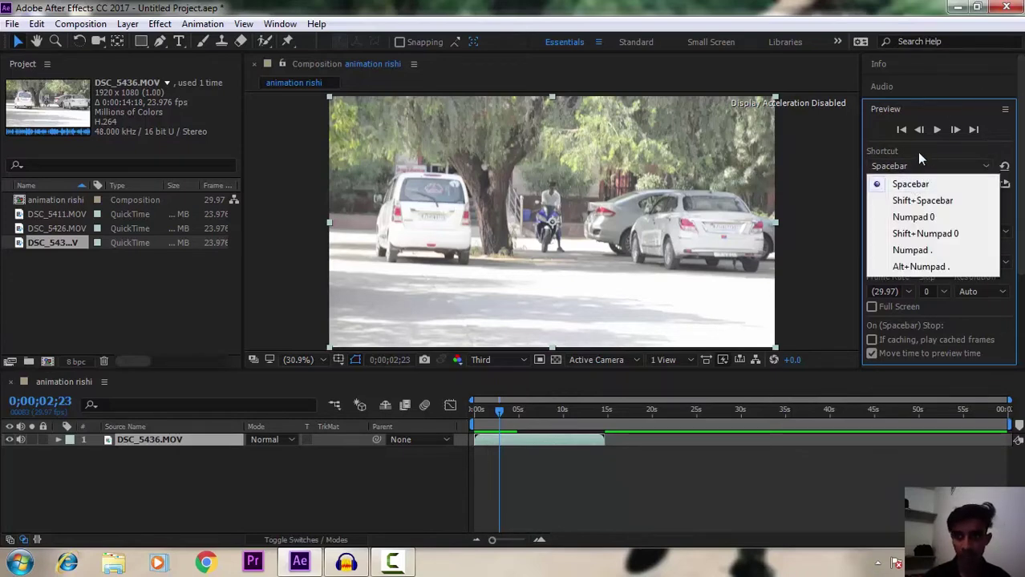
left_click(920, 158)
key("space")
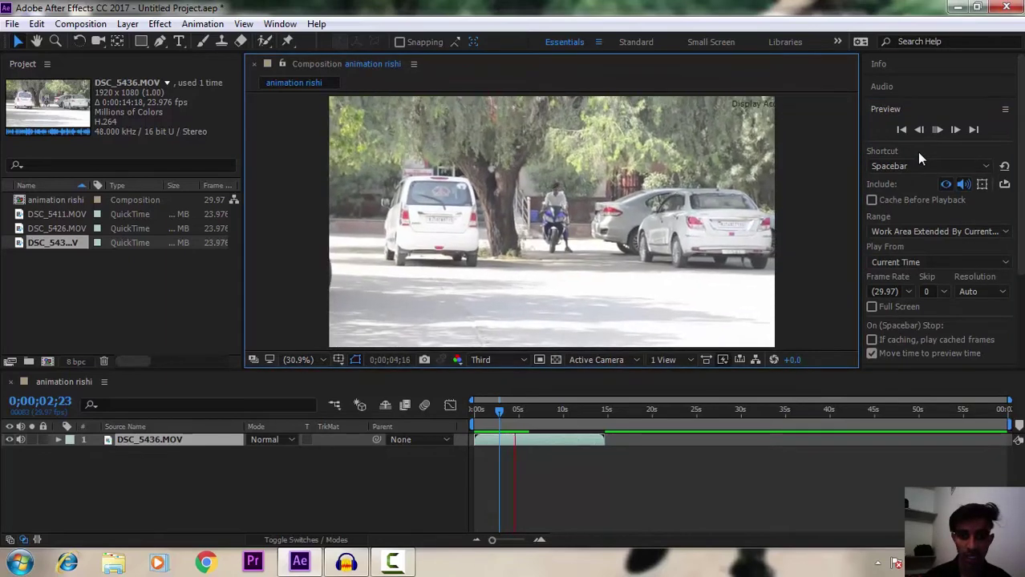
key("space")
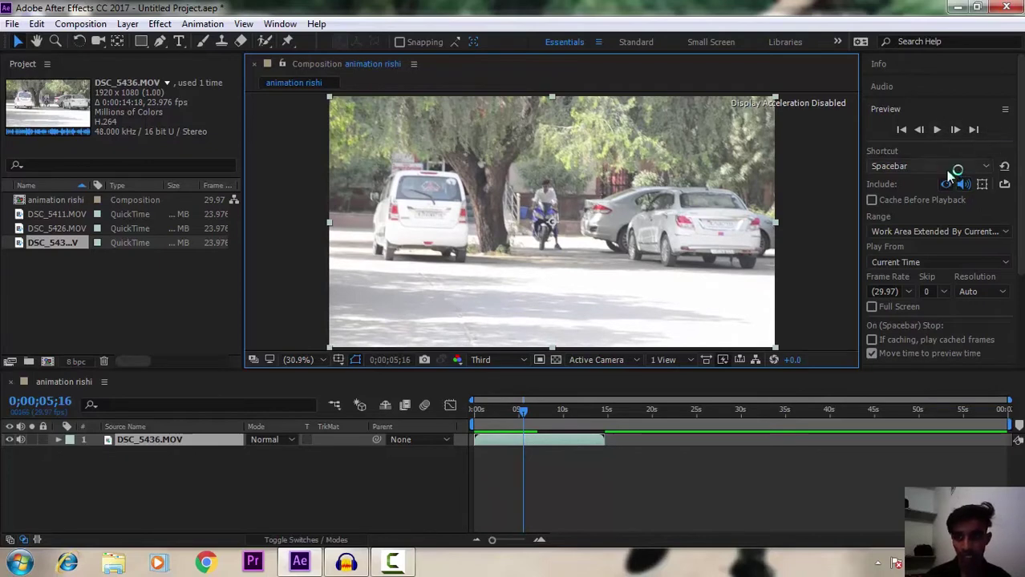
left_click(947, 168)
left_click(948, 174)
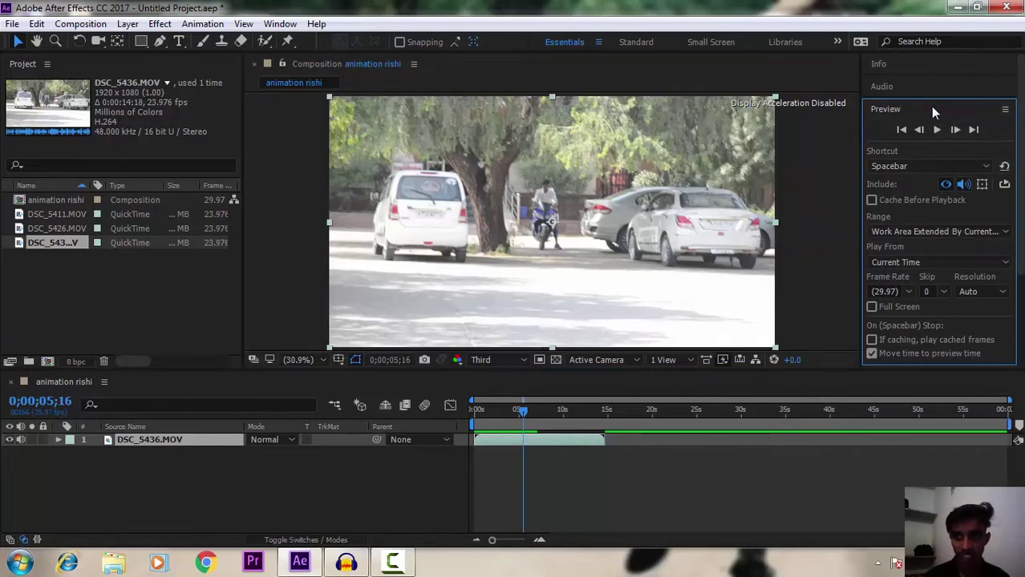
left_click(887, 109)
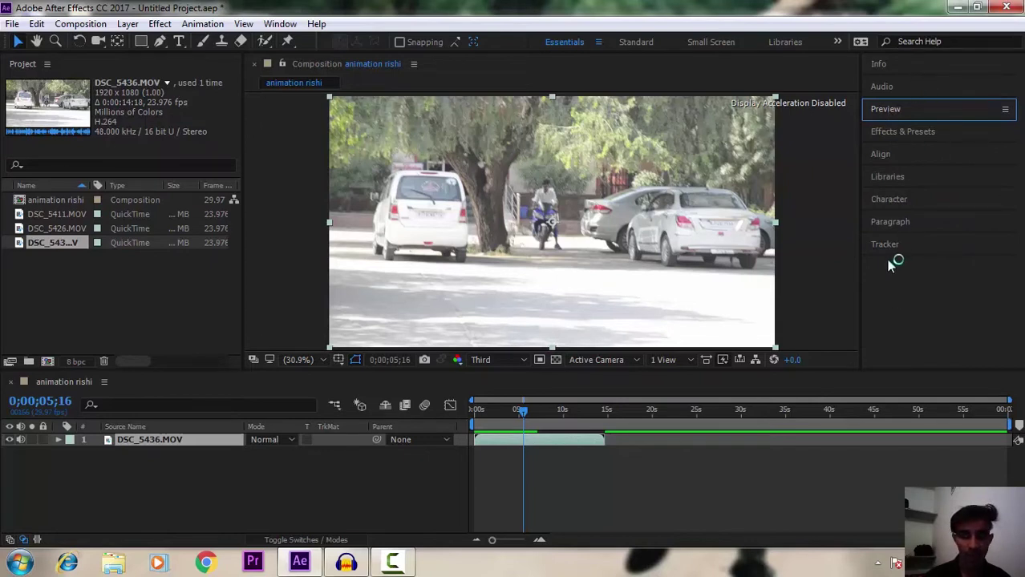
- Show the Info readouts and move the current time back to 0;00;03;01
left_click(879, 64)
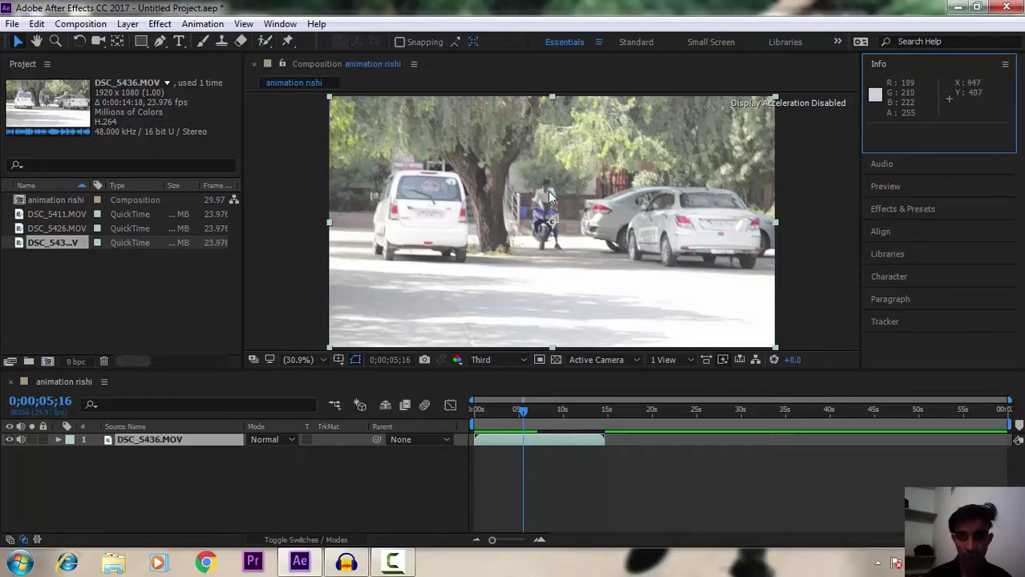
left_click_drag(518, 408, 496, 399)
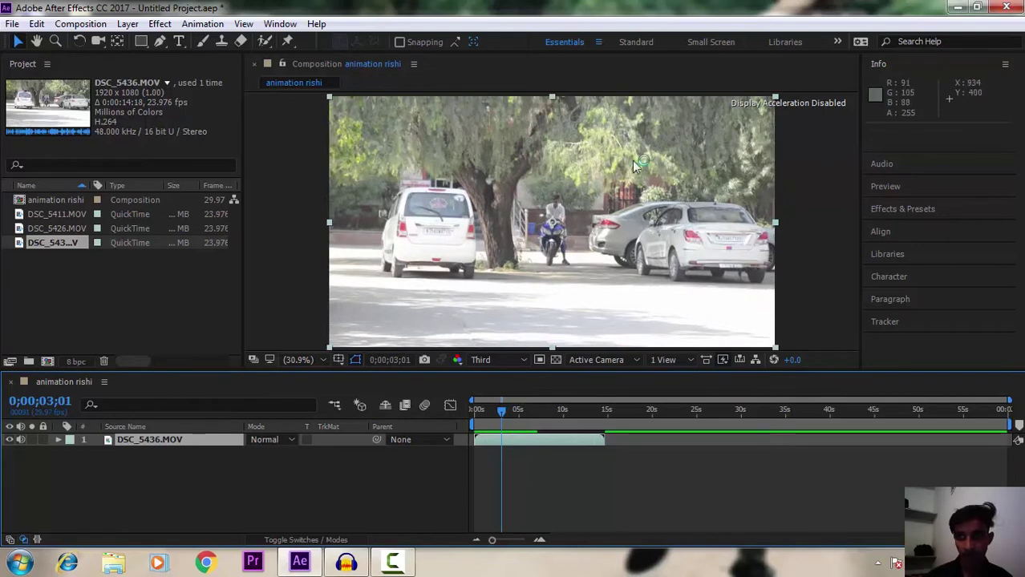
left_click(879, 64)
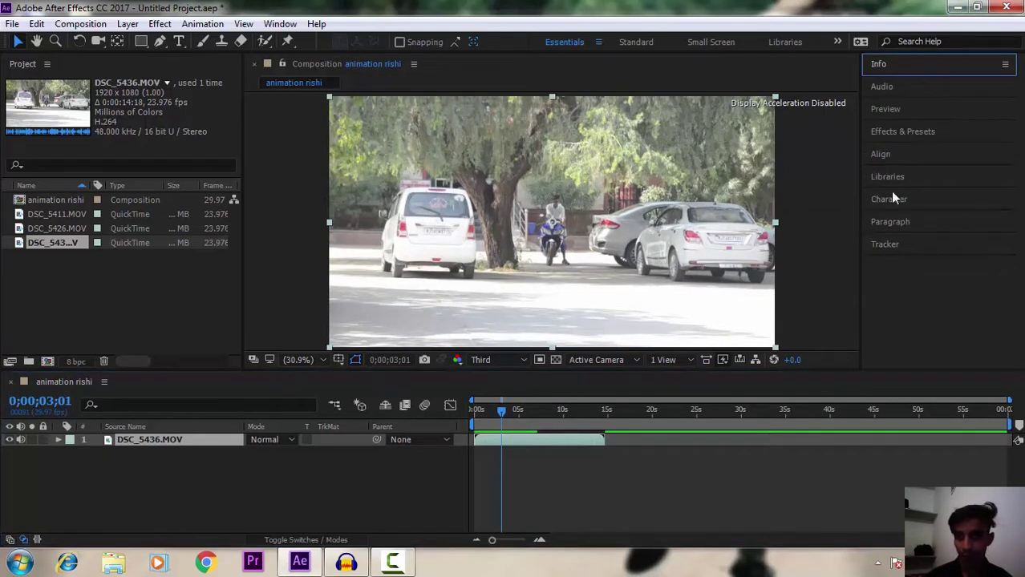
- Raise the audio level to 4.1 dB, undo it back to 0 dB, then show Effects & Presets
left_click(906, 89)
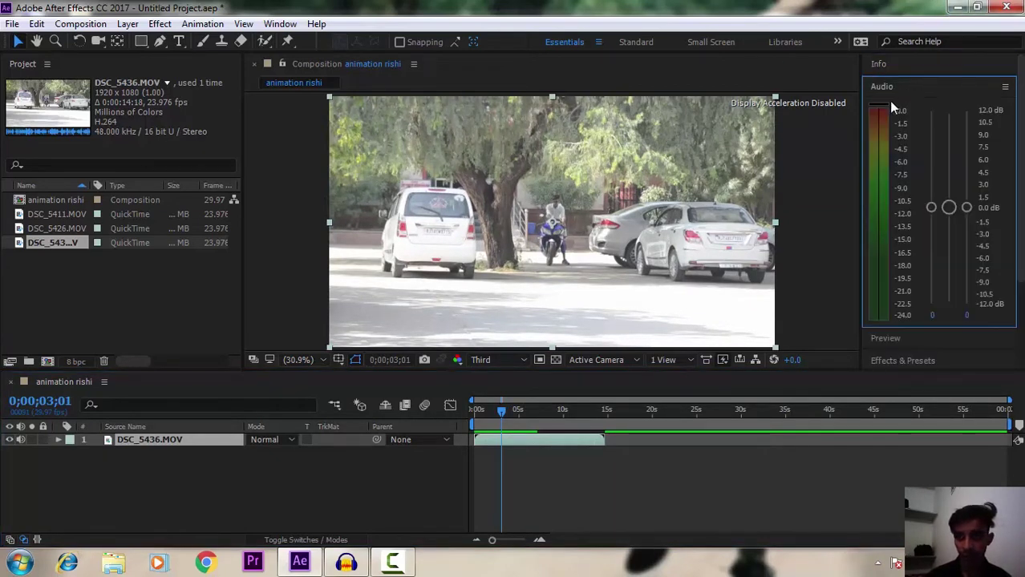
left_click_drag(930, 207, 931, 174)
key("ctrl+z")
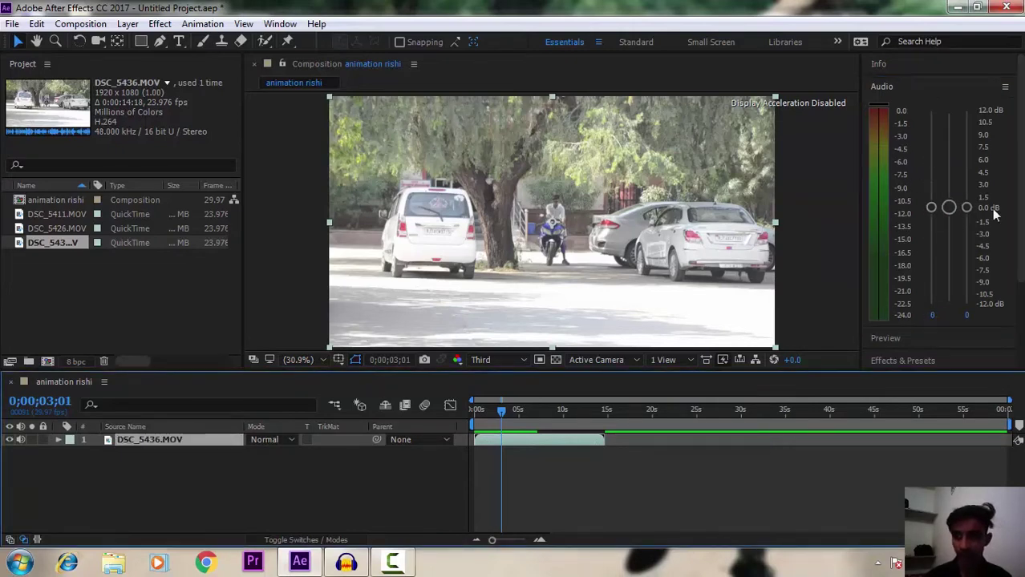
left_click(879, 87)
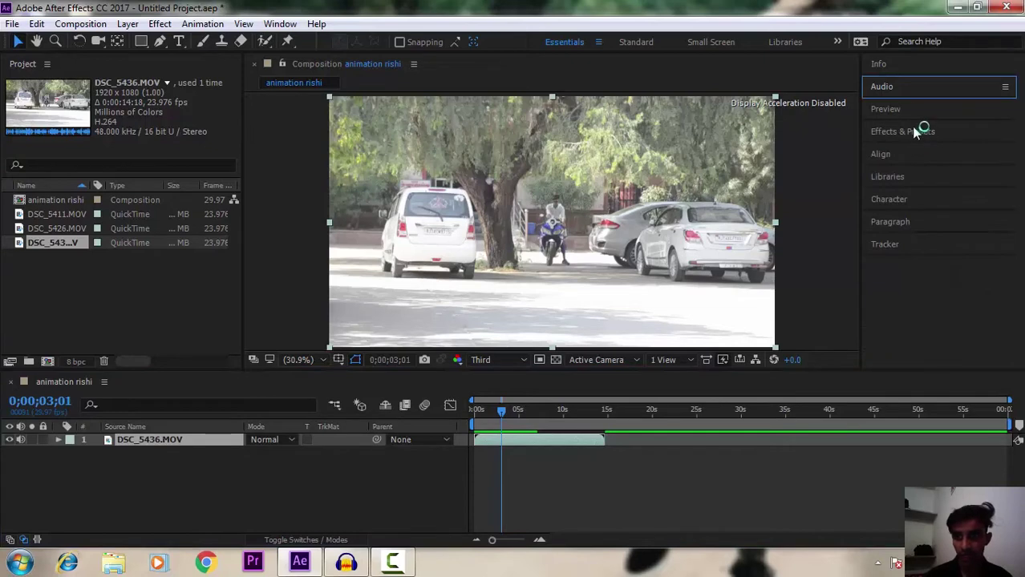
left_click(904, 107)
left_click(903, 107)
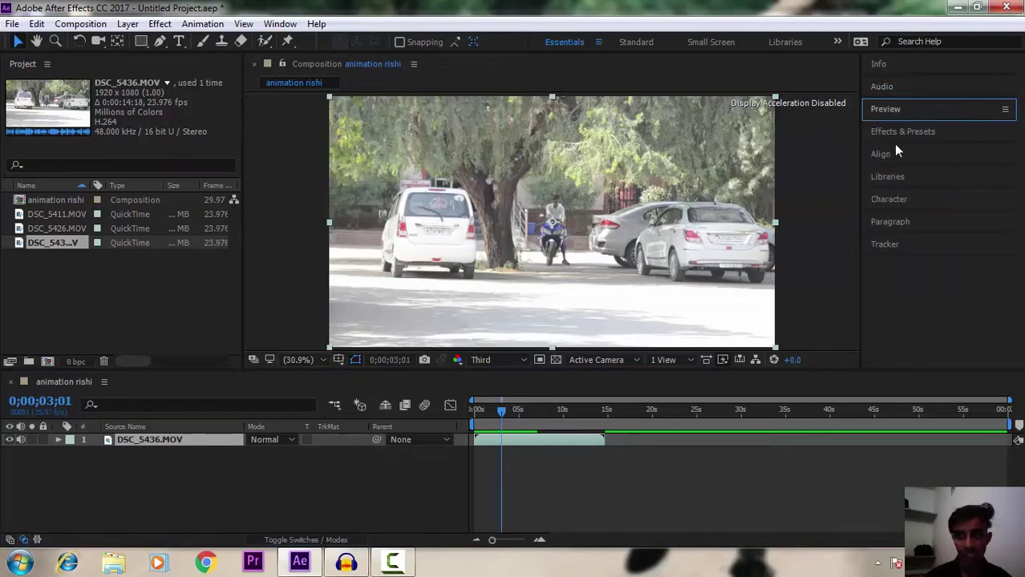
left_click(893, 130)
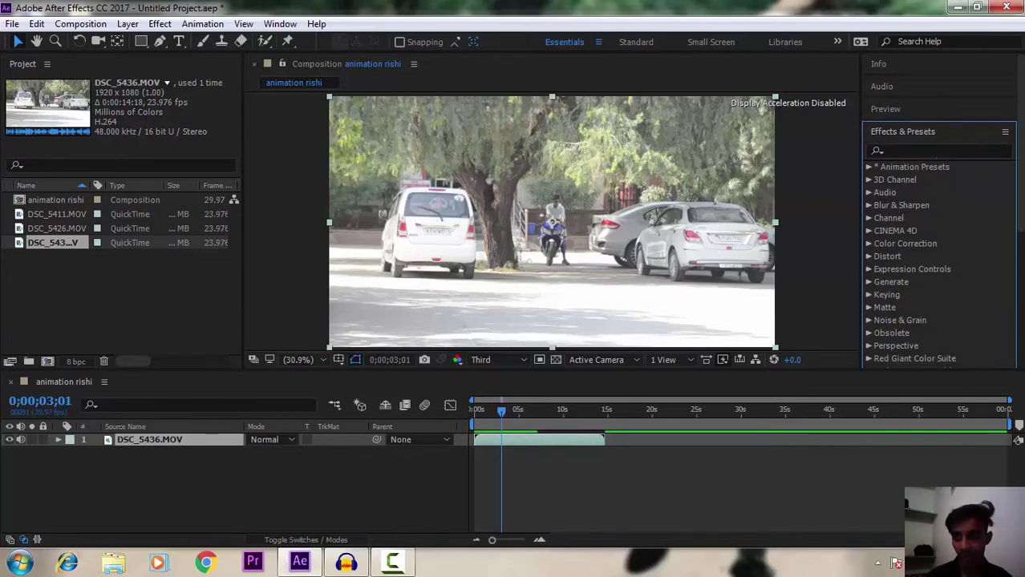
- Scroll the Effects & Presets categories down to Utility and back up, then collapse the list
scroll(1019, 149, "down", 5)
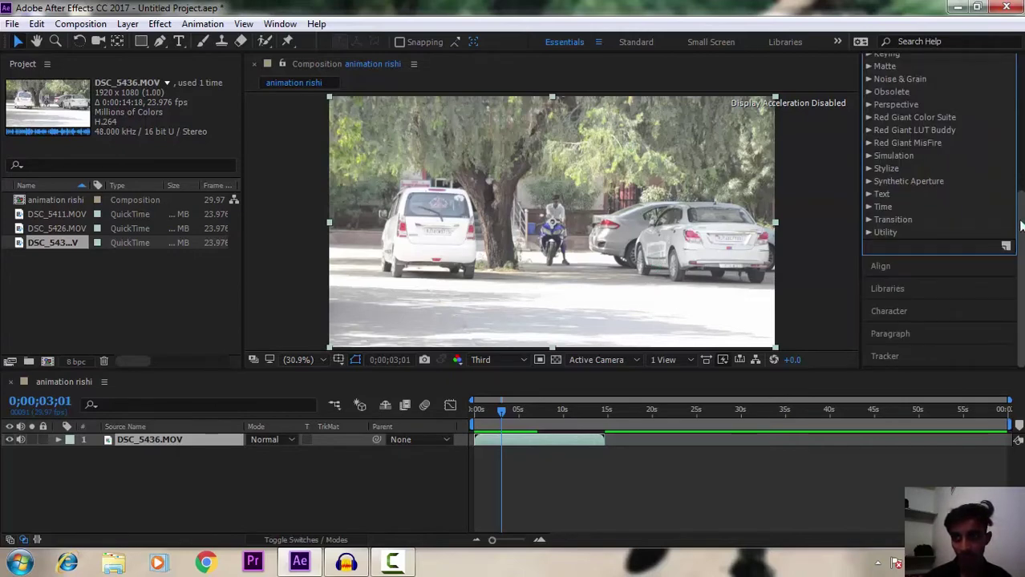
left_click_drag(1021, 177, 1022, 108)
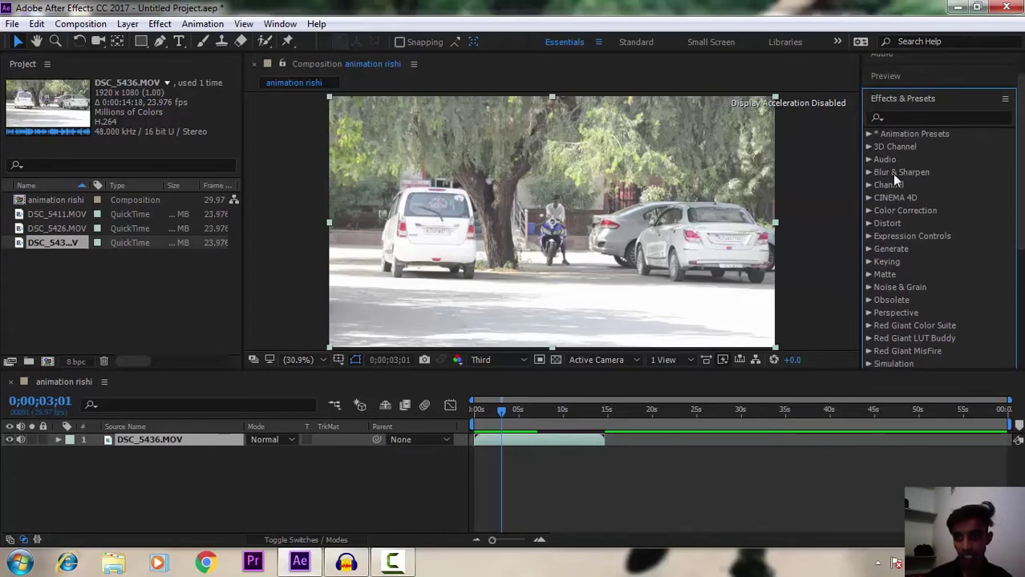
scroll(896, 170, "down", 1)
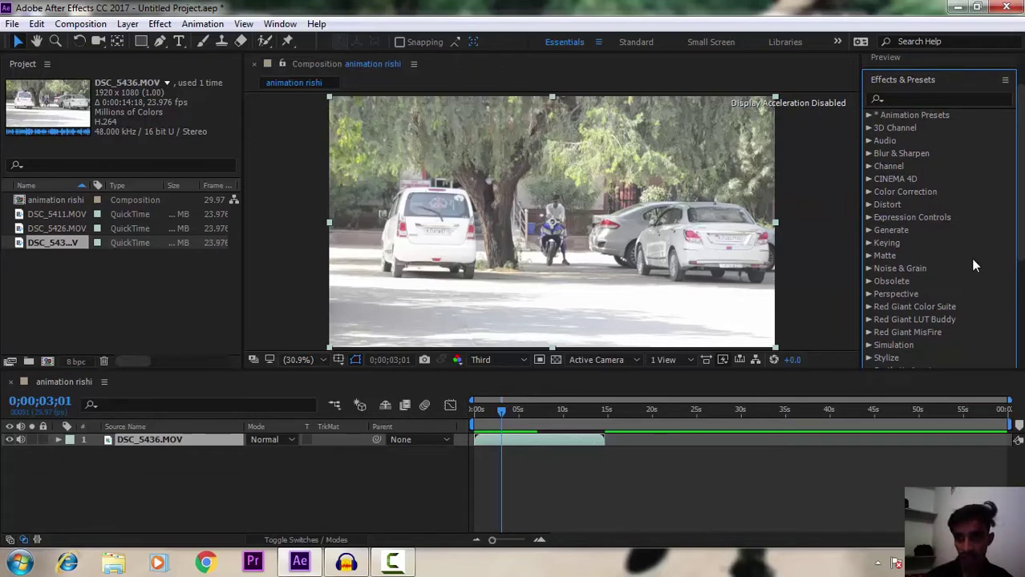
left_click_drag(1020, 165, 1021, 197)
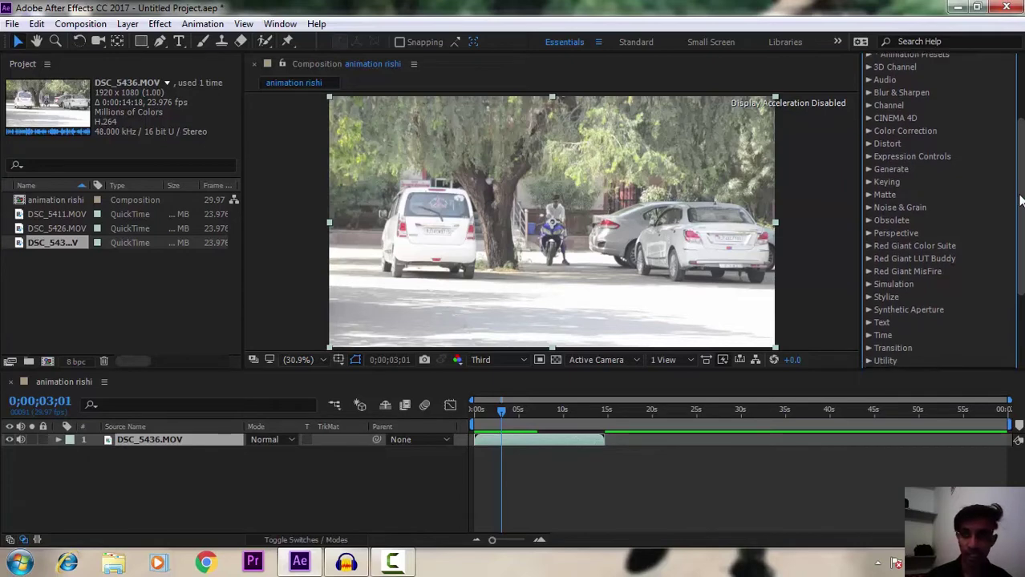
mouse_move(1021, 198)
left_mouse_down()
mouse_move(1020, 96)
mouse_move(1022, 183)
mouse_move(873, 115)
left_mouse_up()
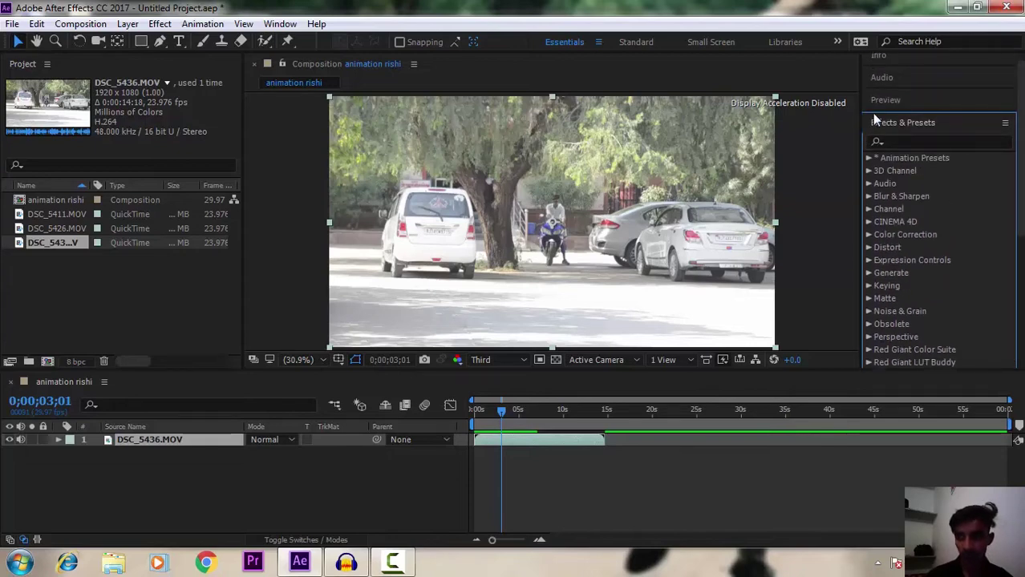
left_click(896, 125)
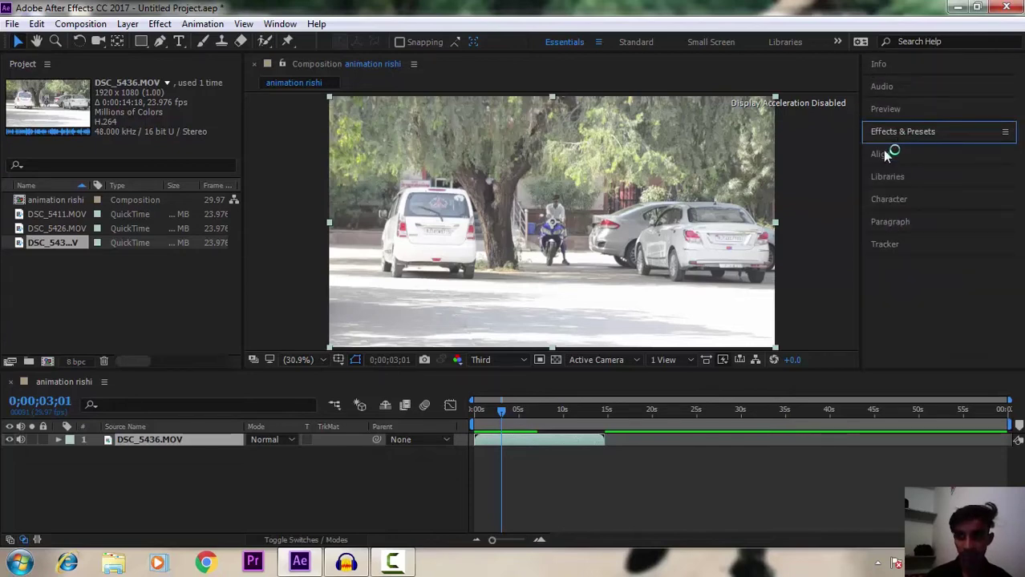
- Glance at Align and Libraries, then raise the Character font size from 138 px to 176 px
left_click(886, 154)
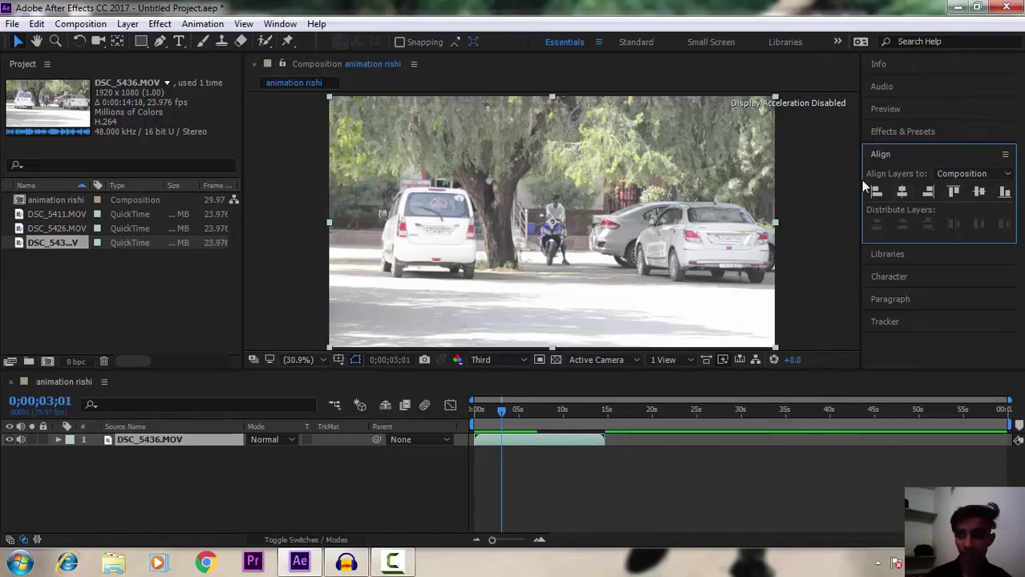
left_click(882, 155)
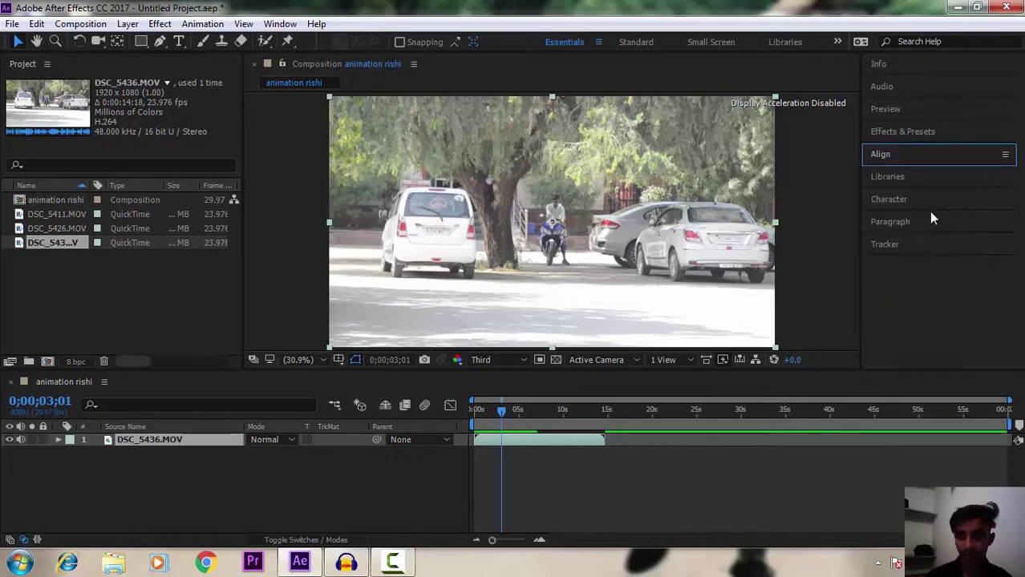
left_click(886, 178)
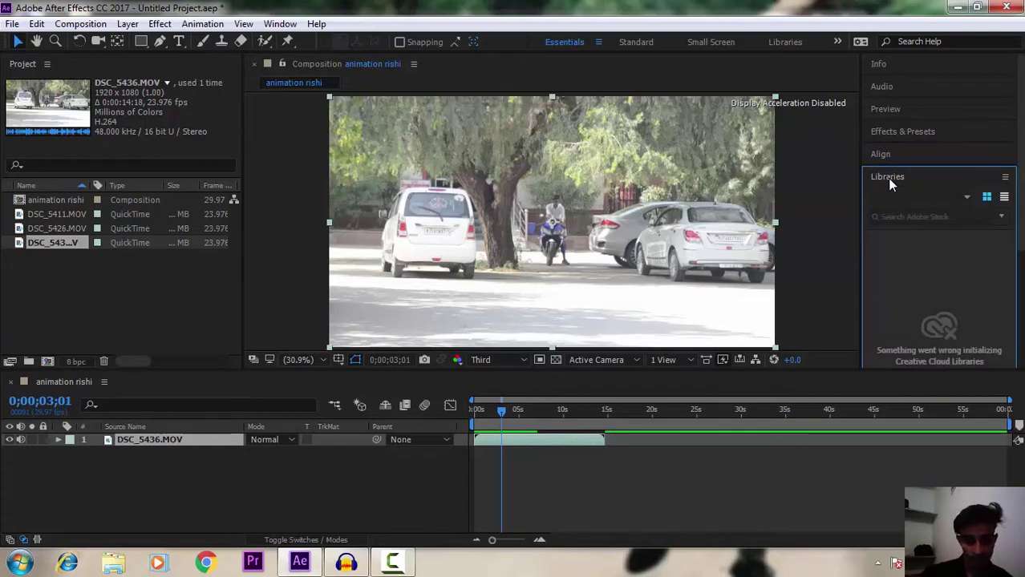
left_click(887, 178)
left_click(888, 200)
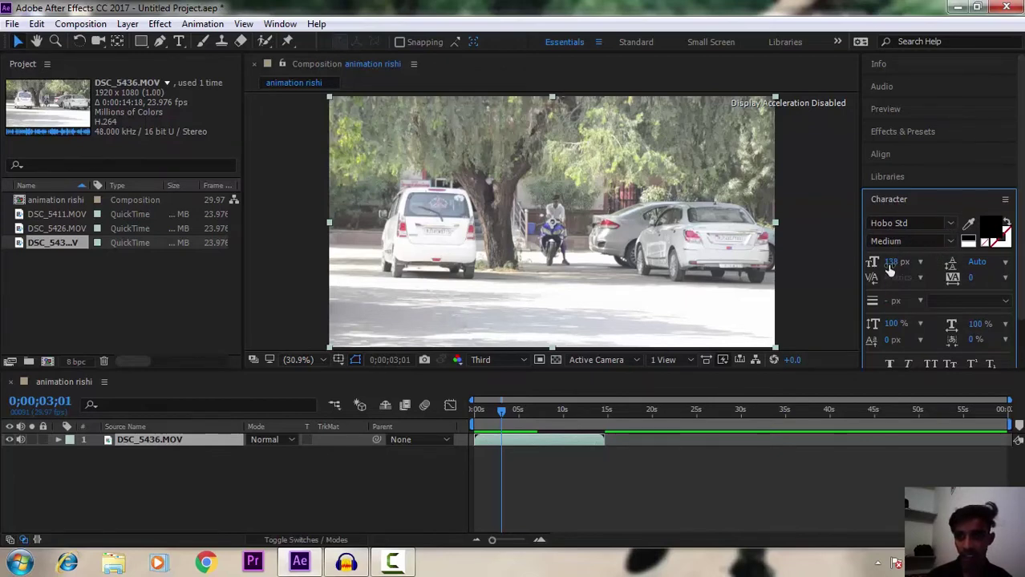
left_click_drag(889, 268, 943, 258)
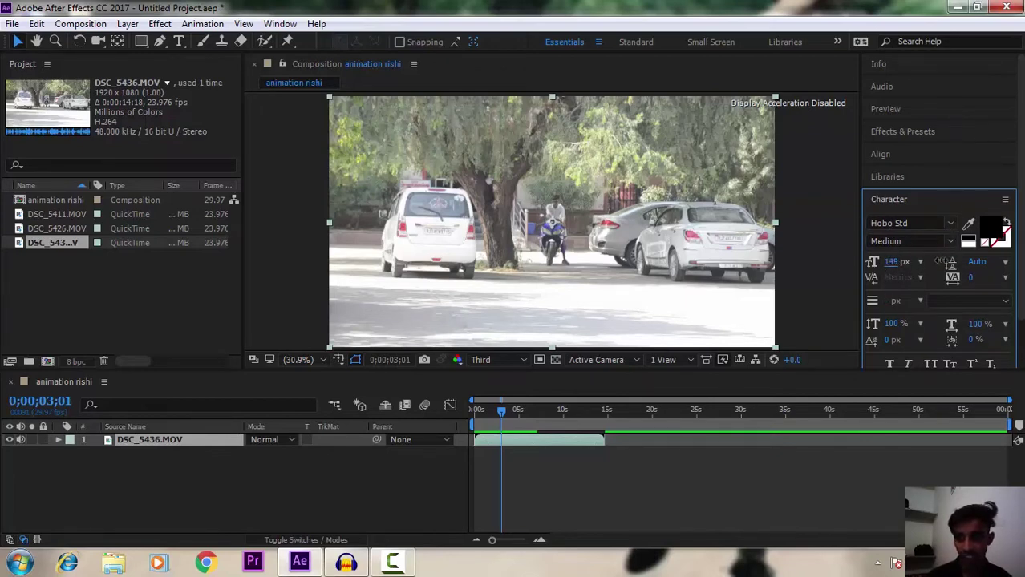
left_click(887, 197)
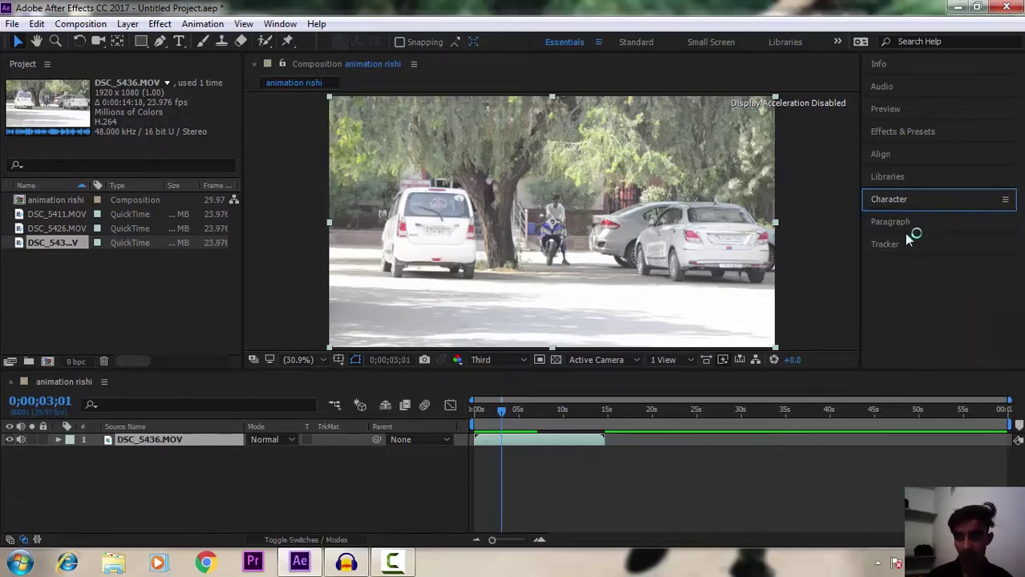
- Expand and collapse the Paragraph and Tracker panels
left_click(887, 222)
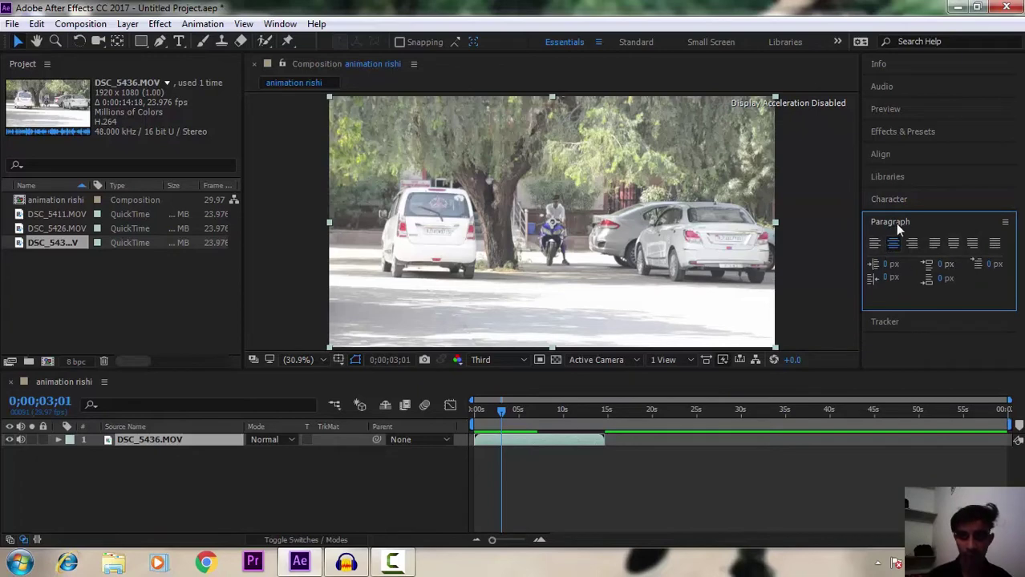
left_click(895, 223)
left_click(891, 244)
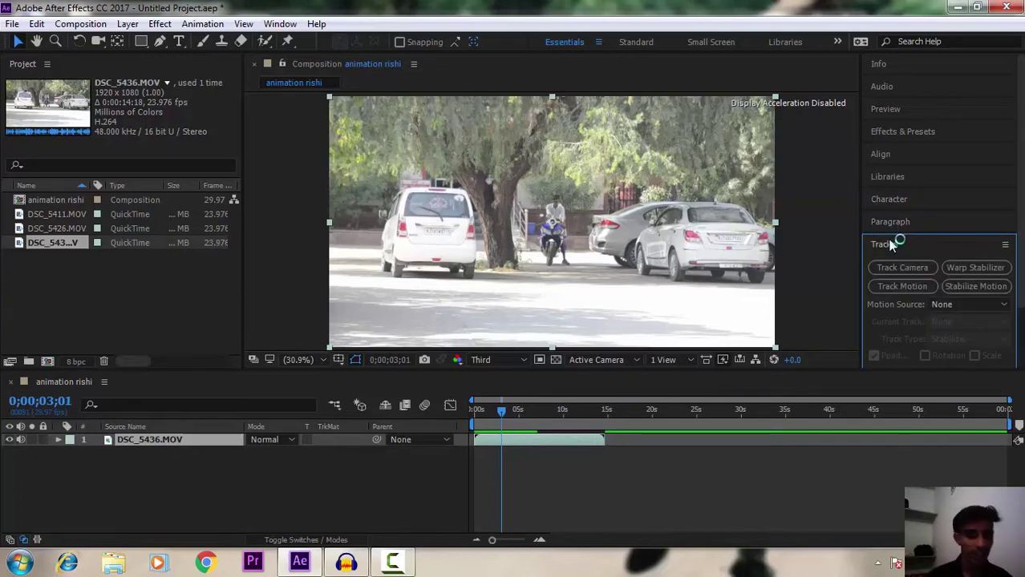
left_click(888, 245)
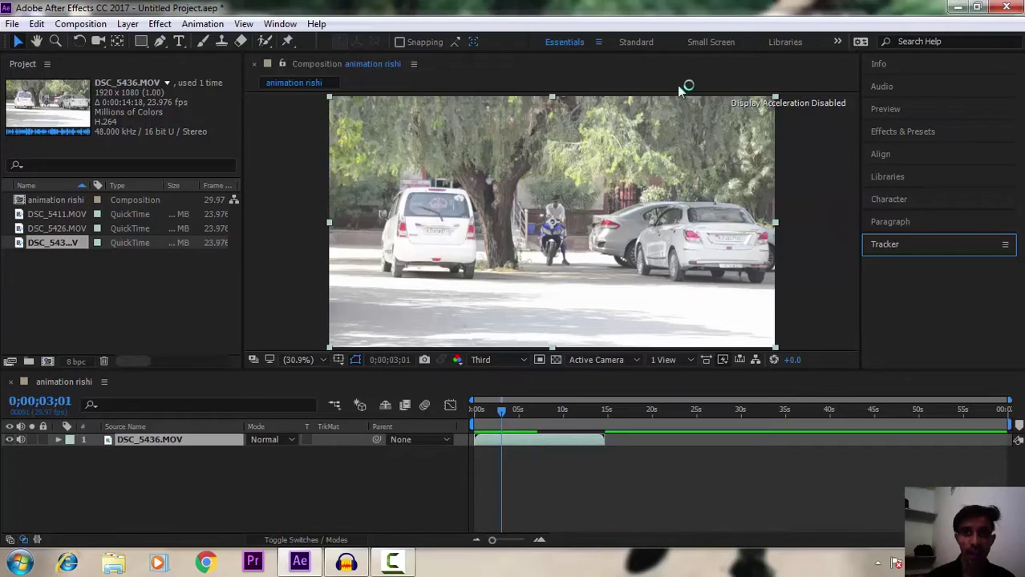
left_click(639, 46)
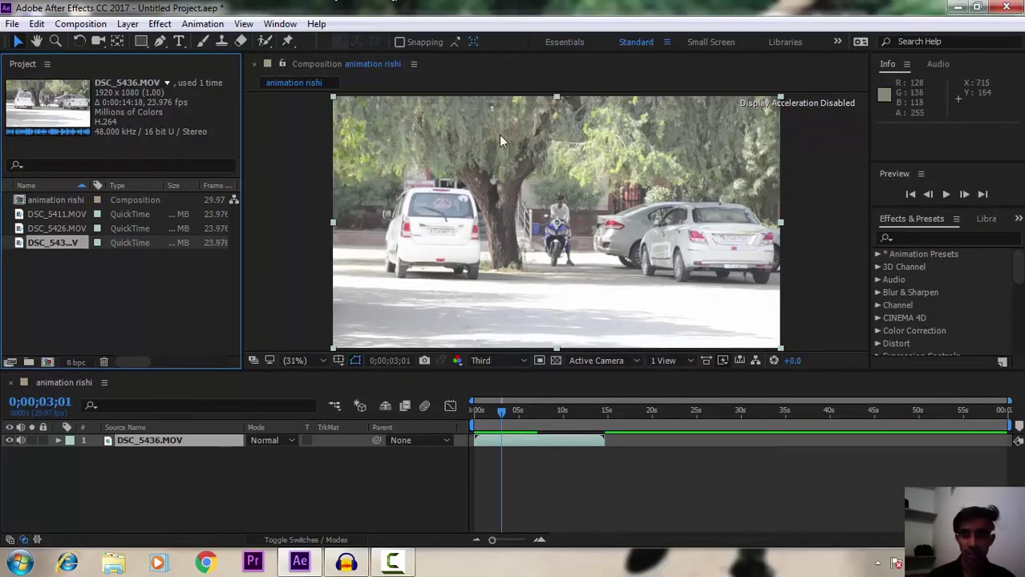
left_click(727, 42)
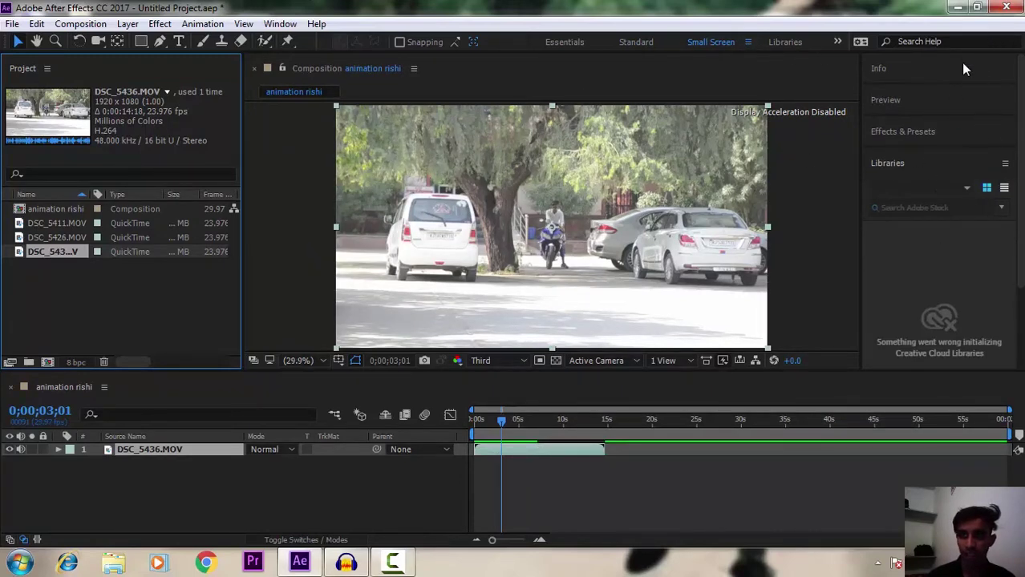
left_click(564, 41)
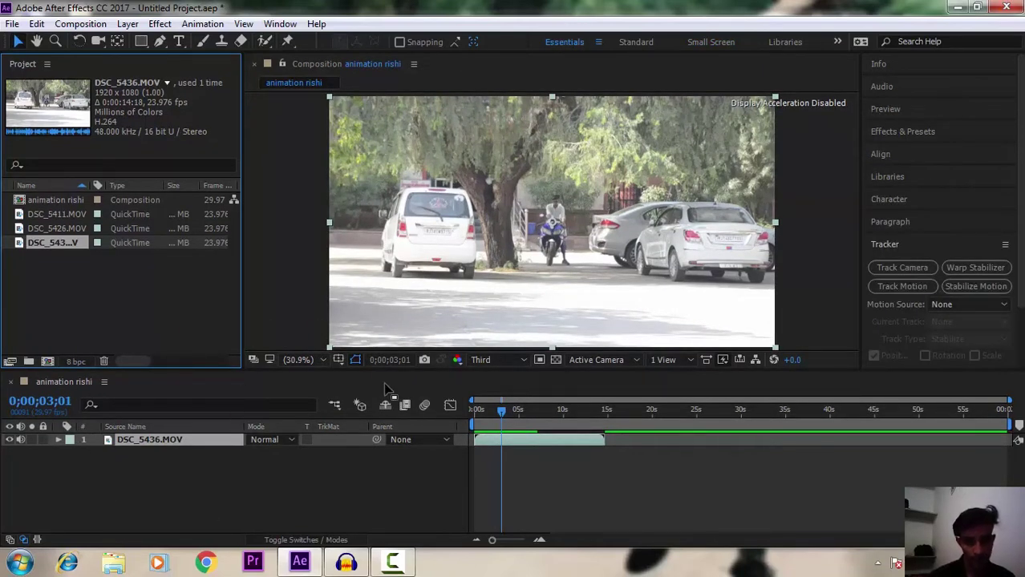
left_click_drag(513, 410, 370, 414)
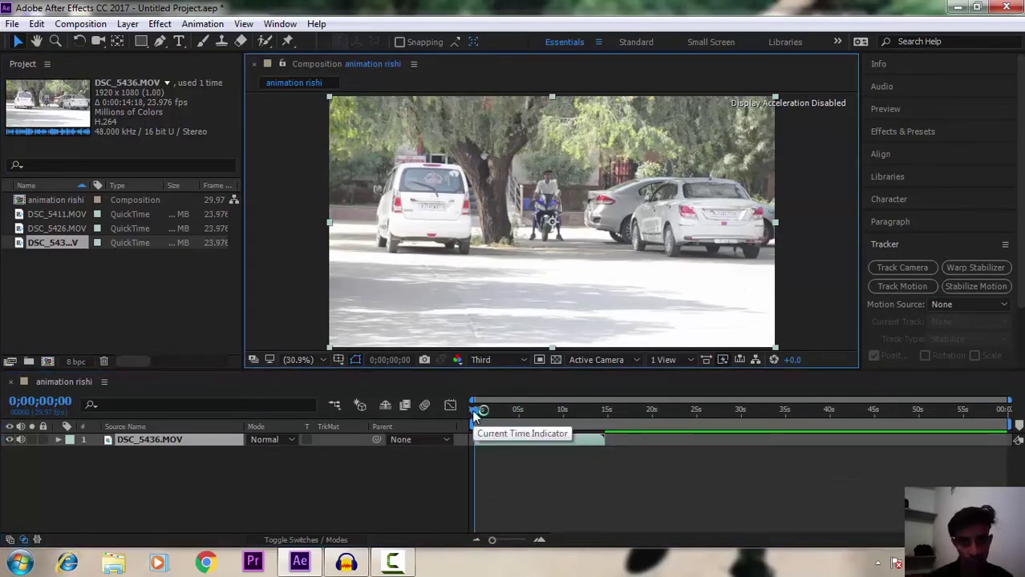
left_click_drag(472, 409, 514, 414)
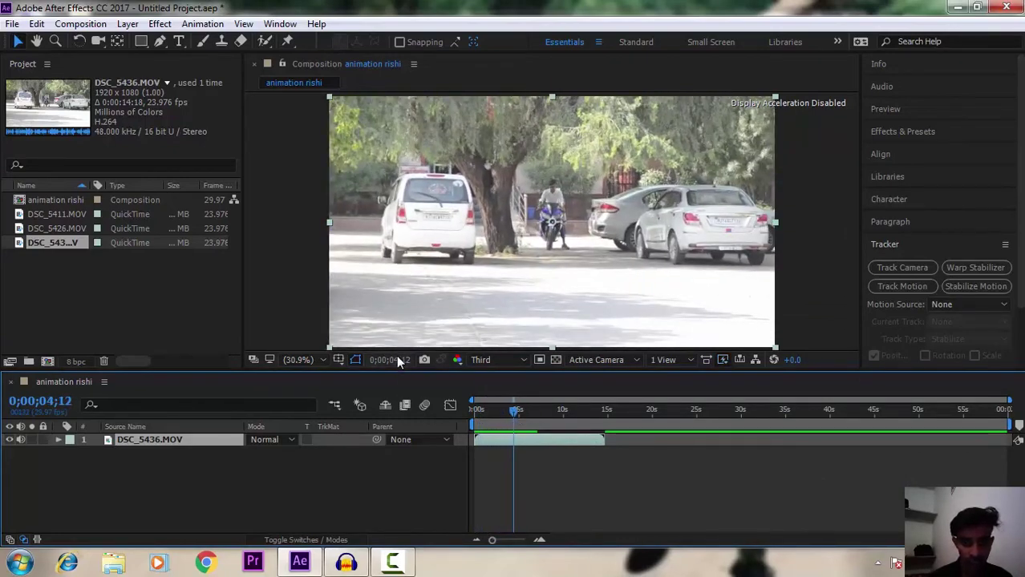
left_click(397, 360)
left_click(592, 311)
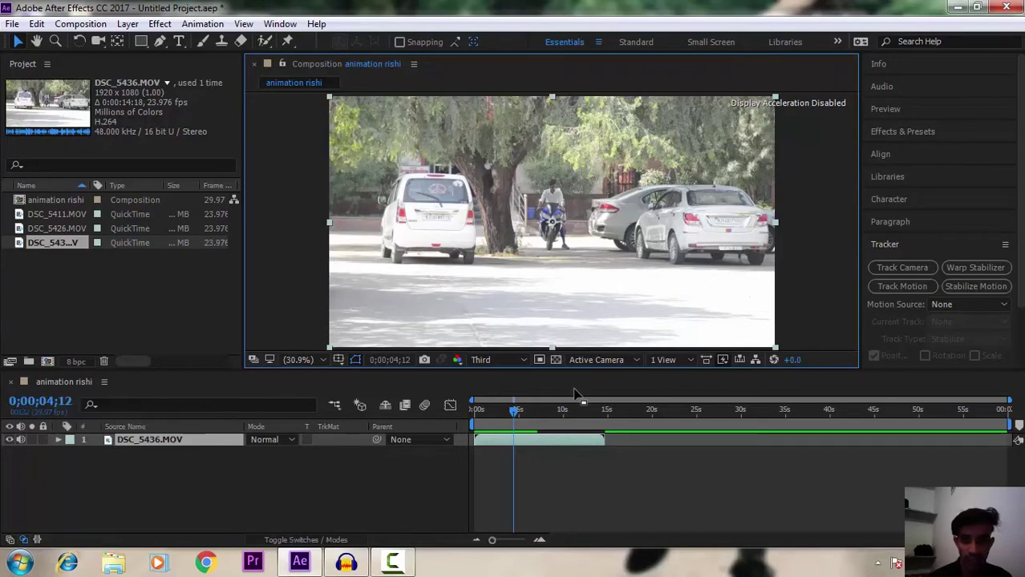
mouse_move(514, 410)
left_mouse_down()
mouse_move(523, 413)
mouse_move(516, 434)
mouse_move(536, 444)
mouse_move(473, 418)
left_mouse_up()
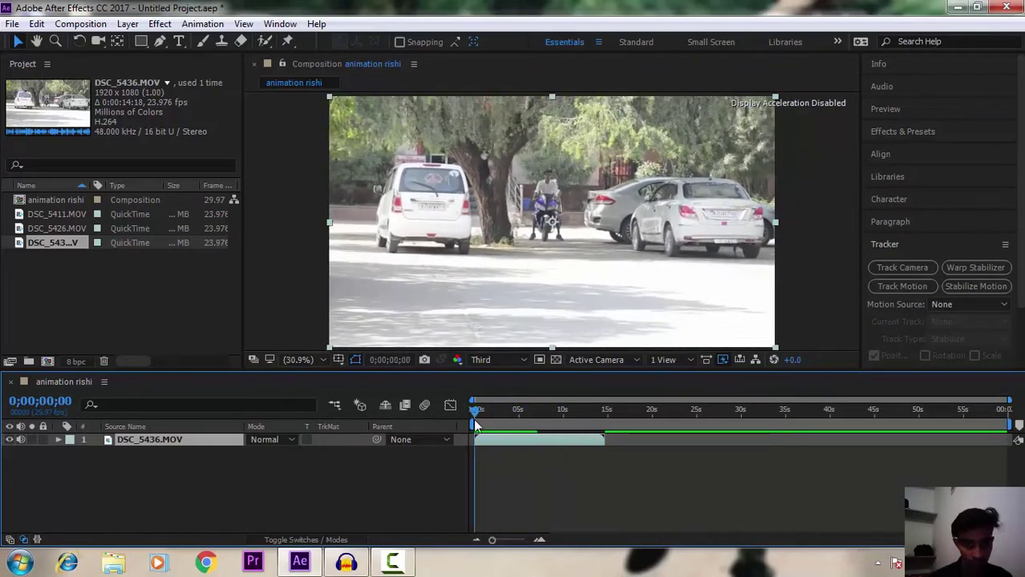
- Jump to 0;00;05;00, return to 0;00;00;00, and take a snapshot of that first frame
left_click(401, 360)
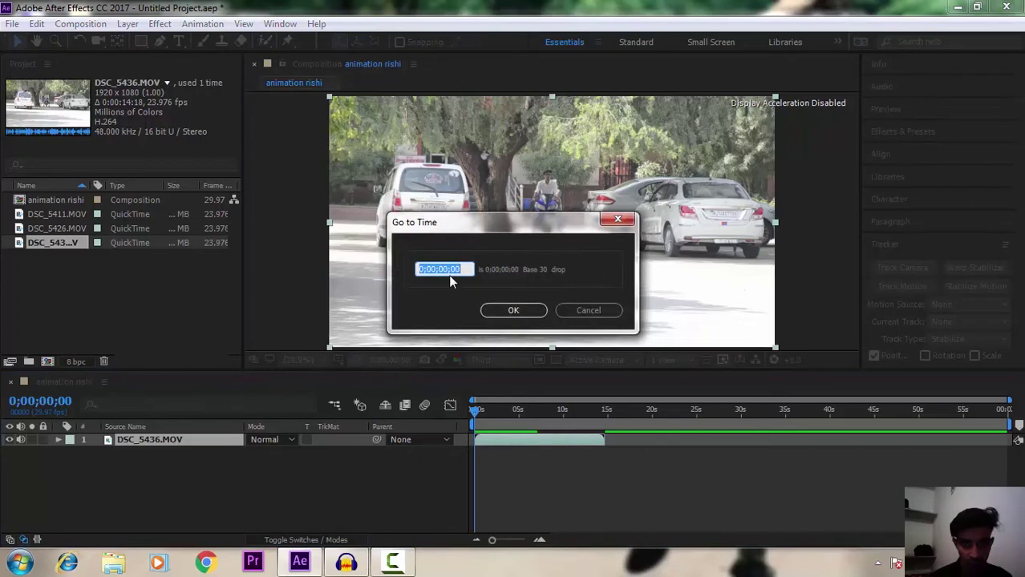
left_click(450, 270)
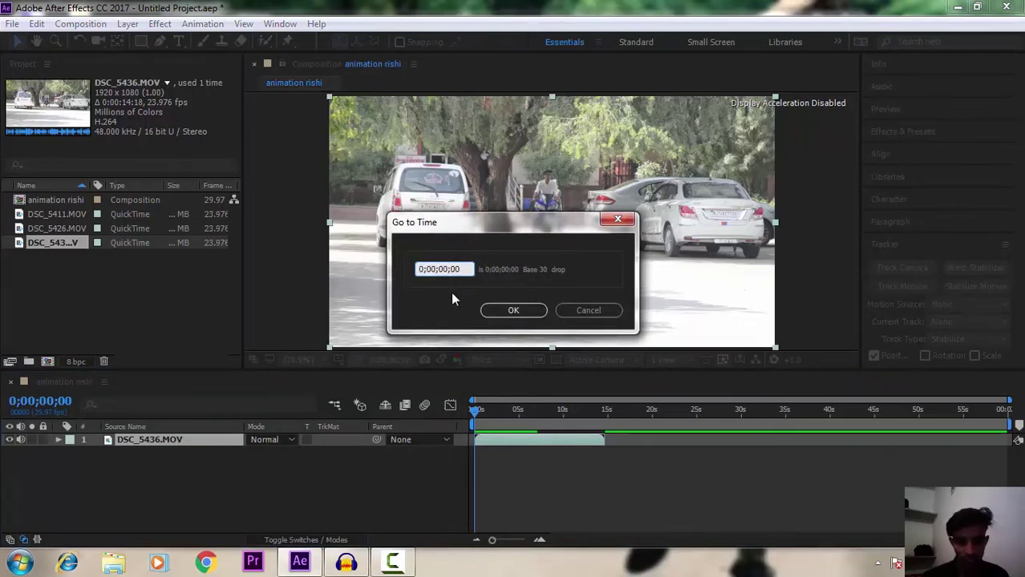
type("5")
key("Return")
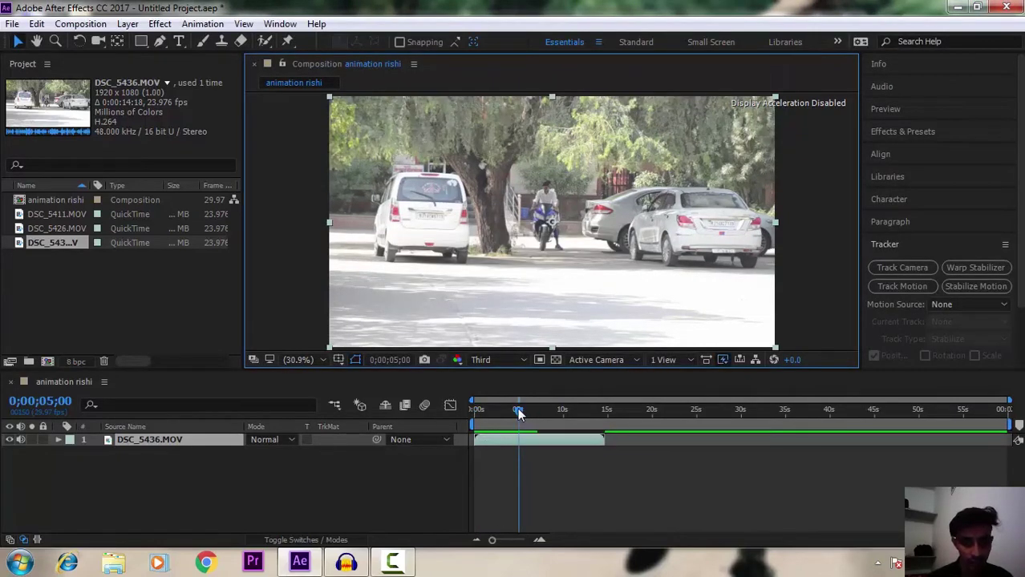
left_click_drag(519, 412, 528, 411)
key("Home")
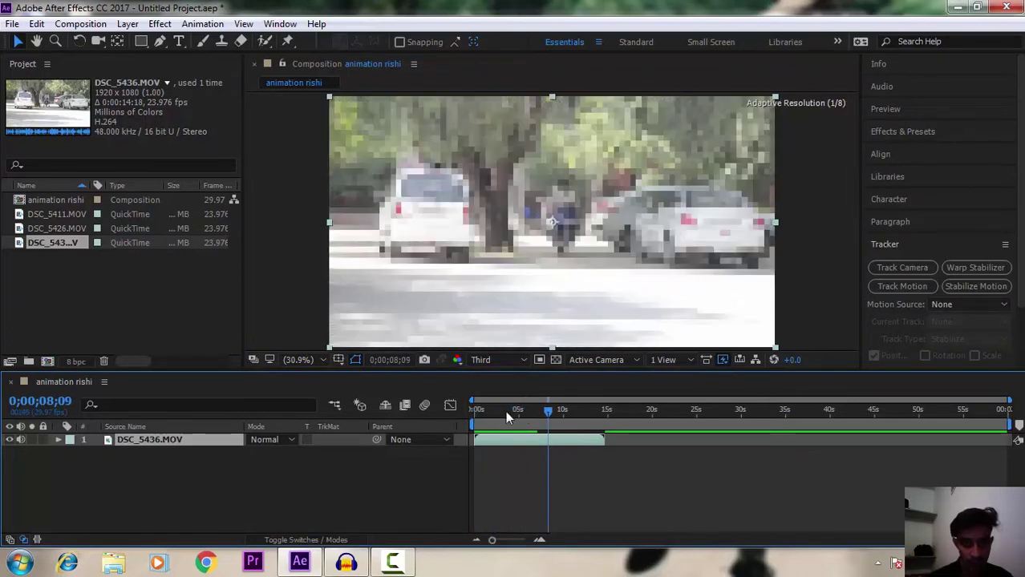
left_click(424, 360)
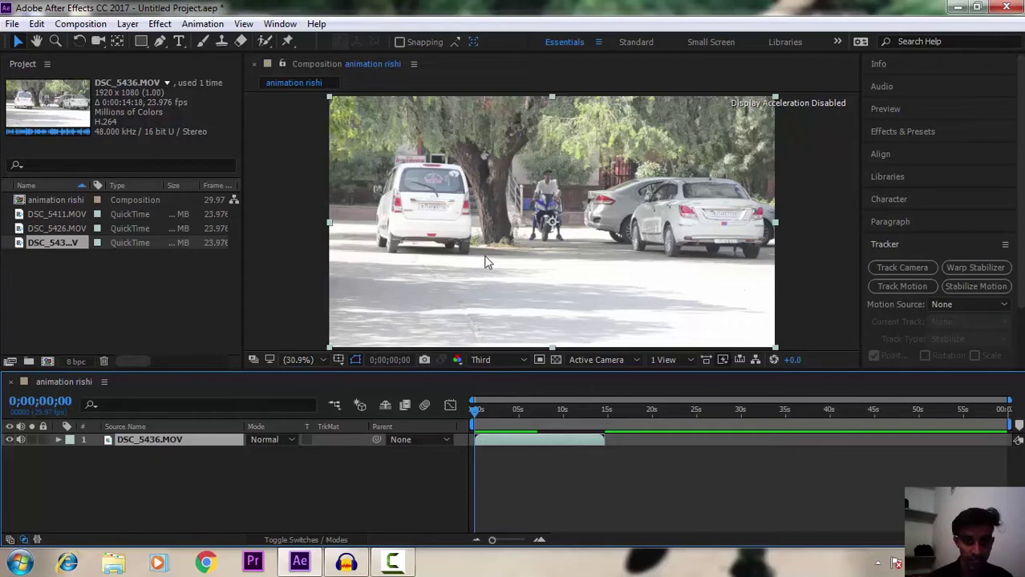
- Snapshot the first frame and compare it against the frame at 6 seconds using Show Snapshot
left_click(423, 362)
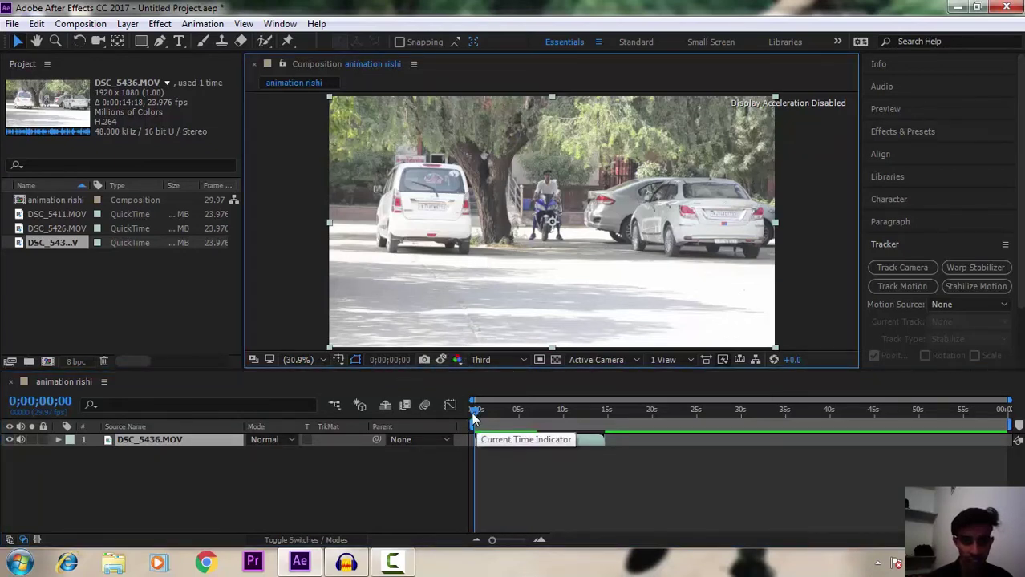
left_click_drag(474, 409, 525, 409)
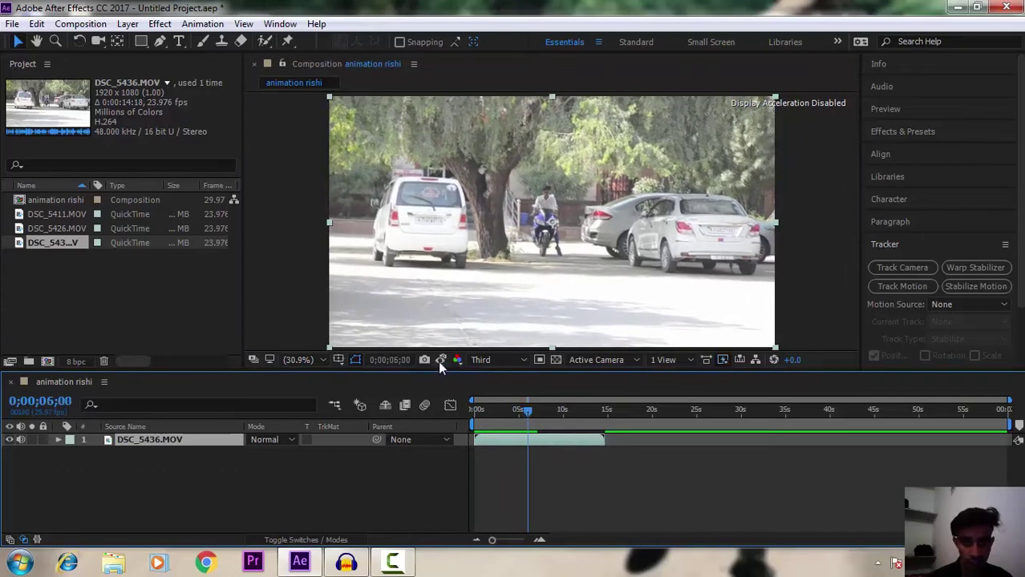
left_click(438, 362)
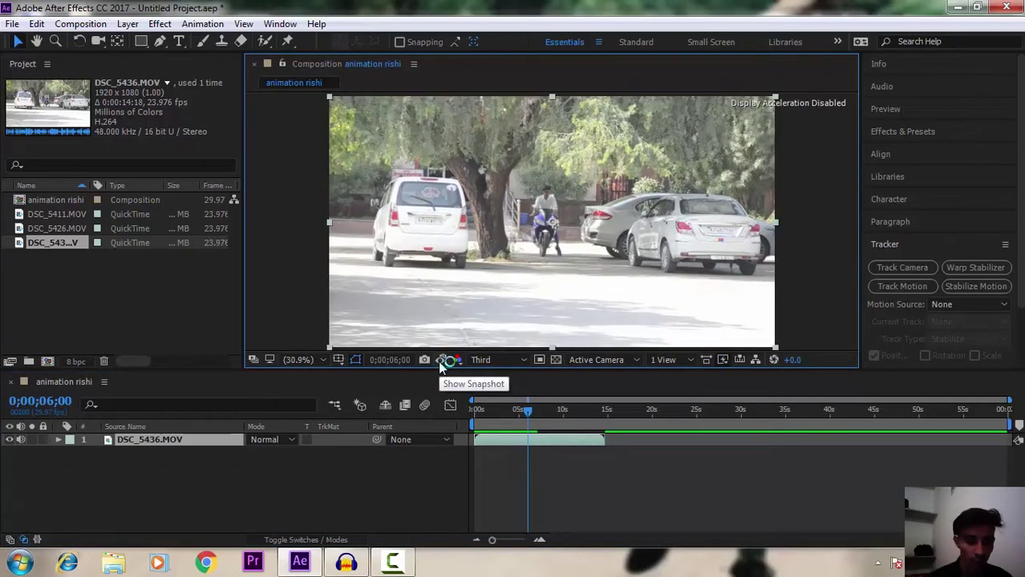
left_click(438, 361)
left_click(438, 361)
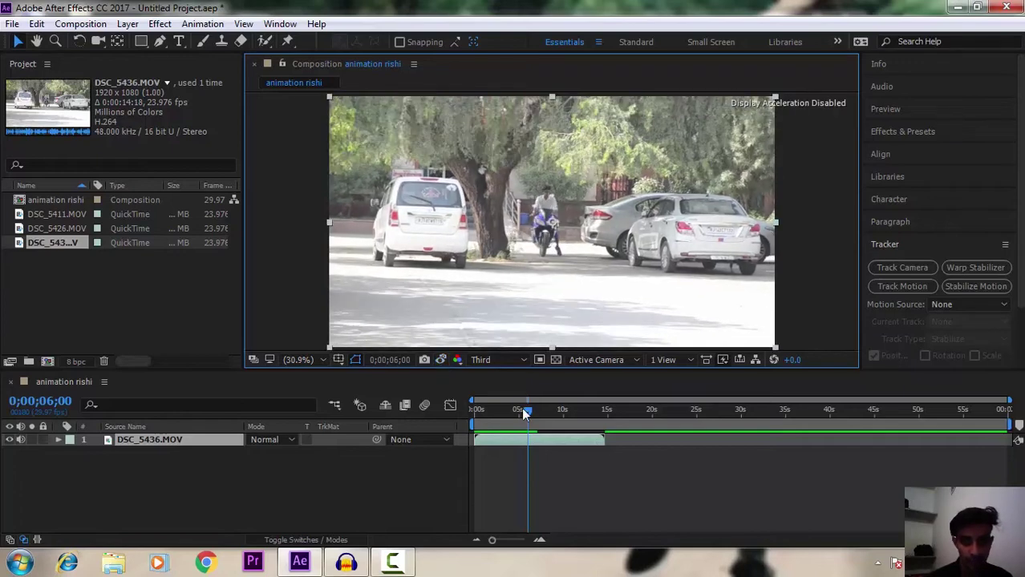
- Return the playhead to the start and check the Show Channel options
left_click_drag(522, 408, 476, 409)
left_click(462, 362)
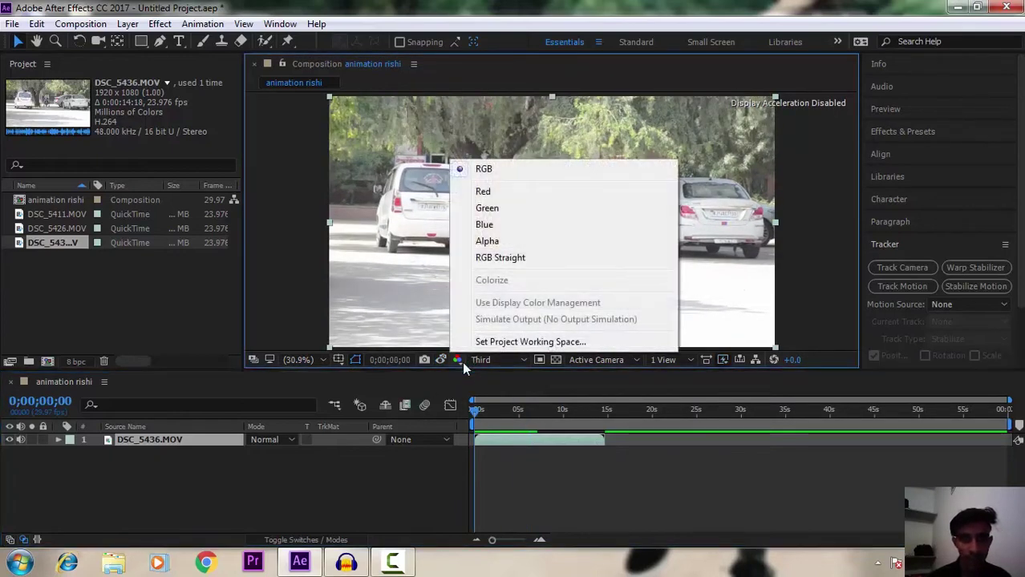
left_click(462, 361)
- Set the preview resolution to Full and deselect the clip layer
left_click(489, 362)
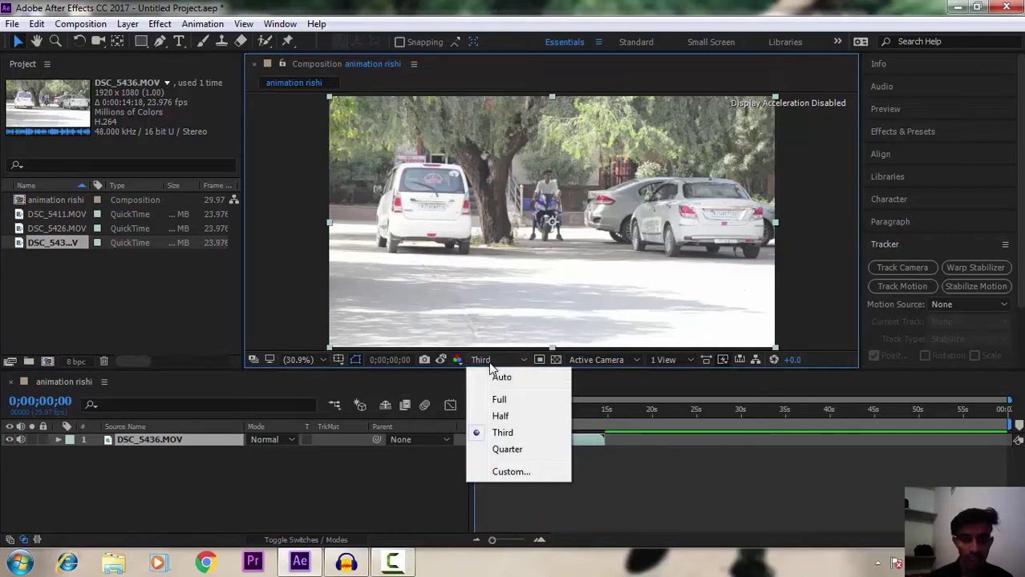
left_click(503, 384)
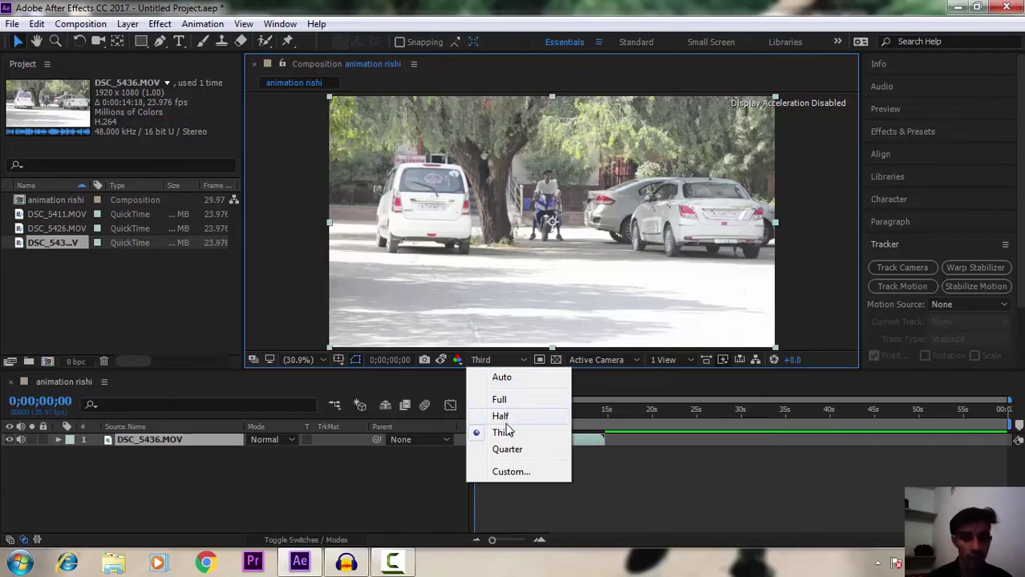
left_click(511, 452)
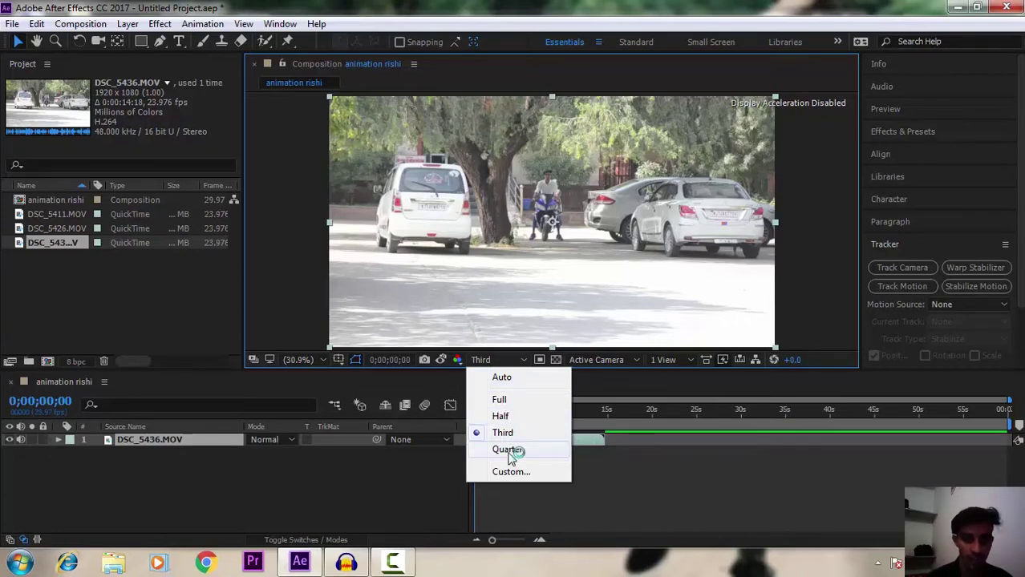
left_click(501, 400)
left_click(479, 411)
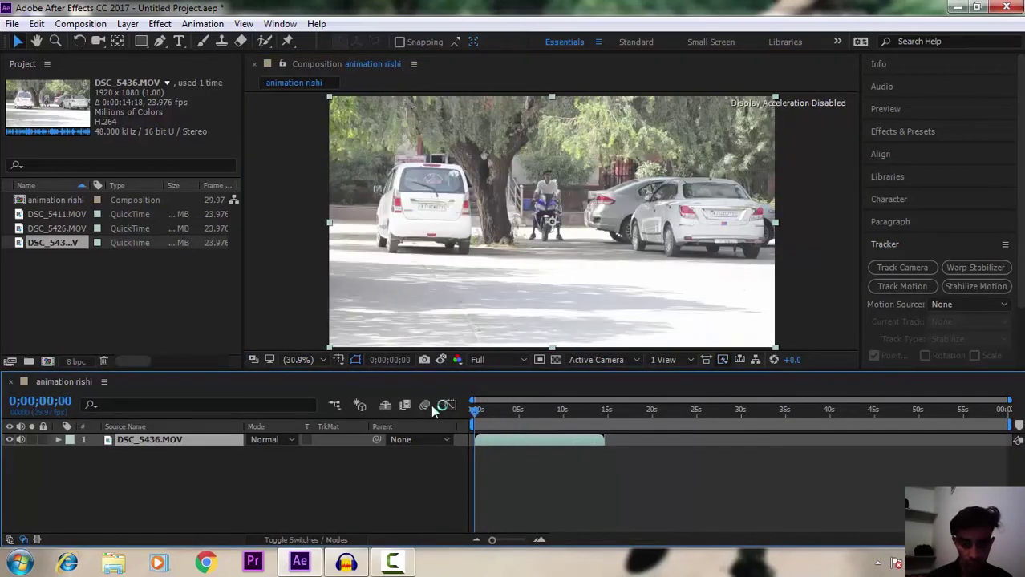
- Play a Full-resolution preview, then jump back to 0;00;00;00
key("space")
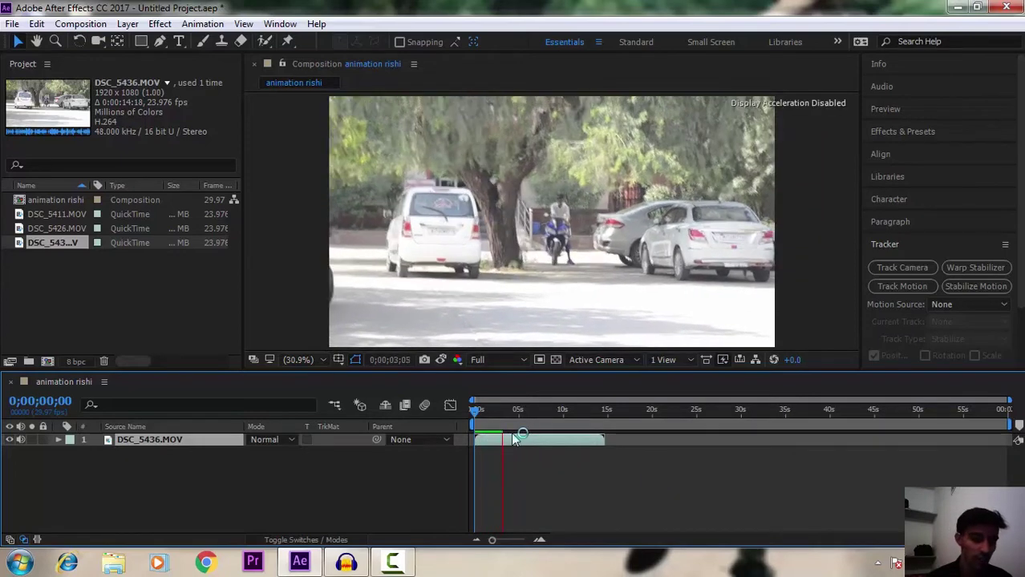
key("space")
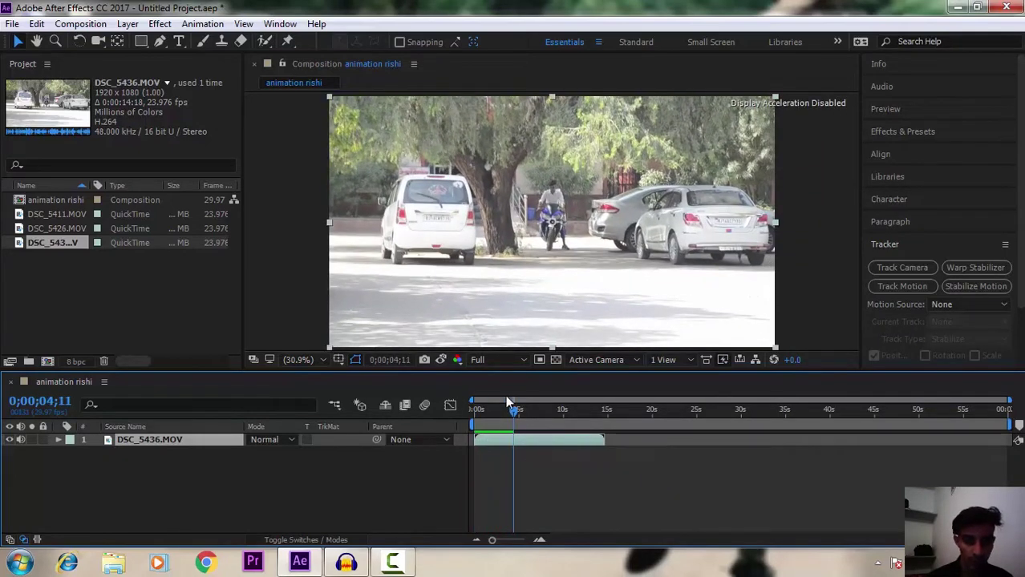
key("Home")
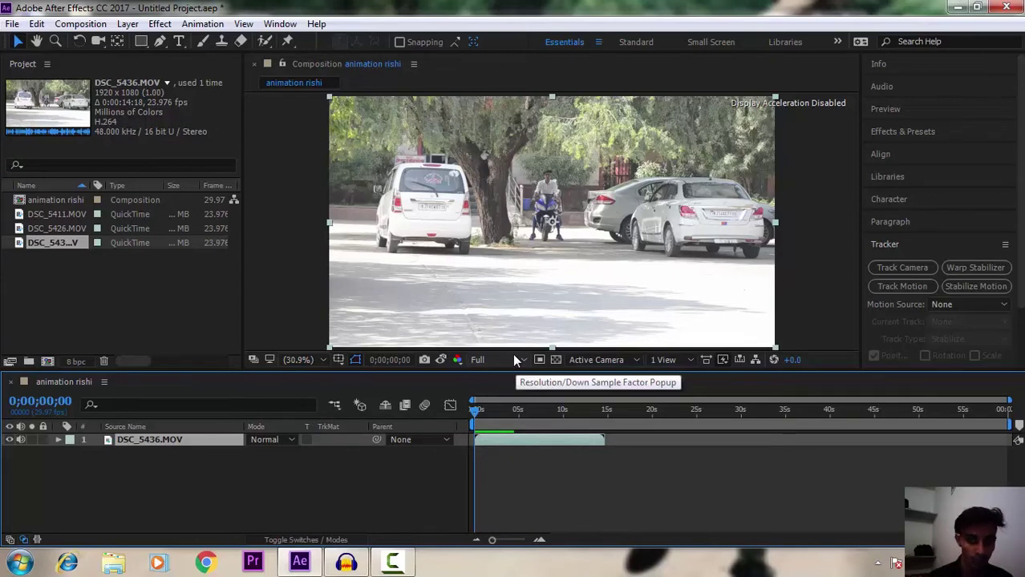
- Switch the preview resolution to Quarter and play a quick preview, stopping near 3 seconds
left_click(515, 360)
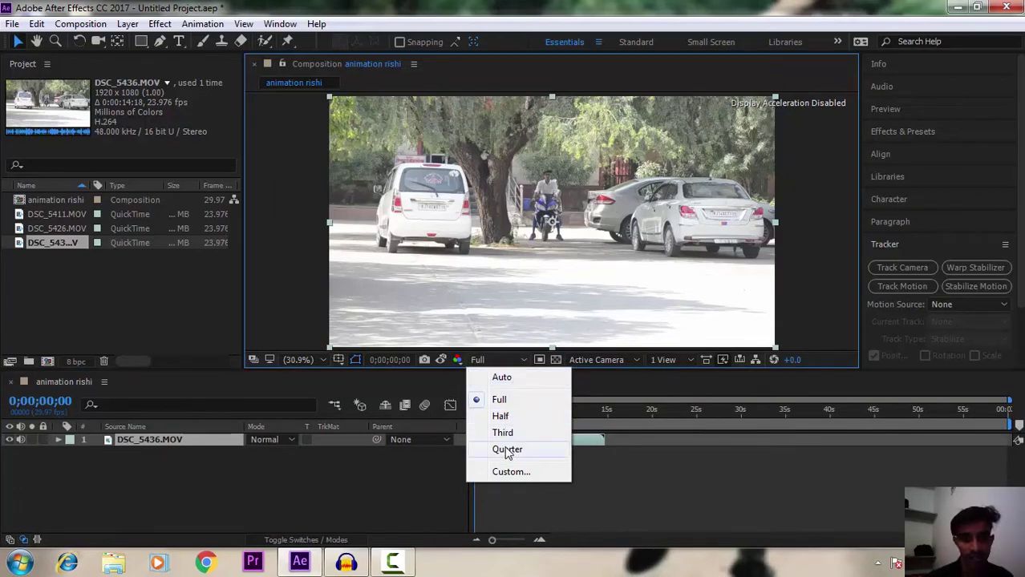
left_click(508, 450)
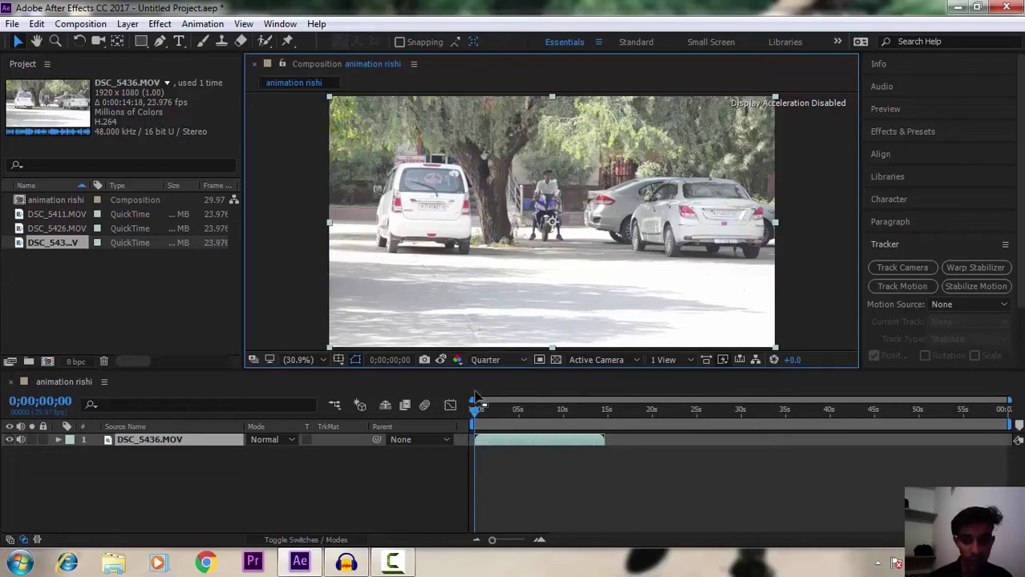
key("space")
key("space")
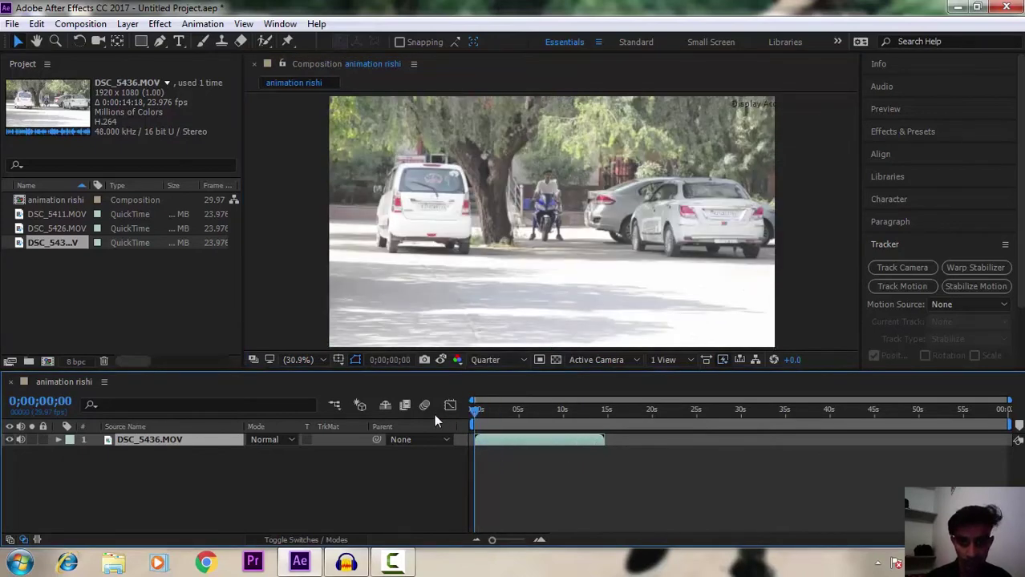
key("space")
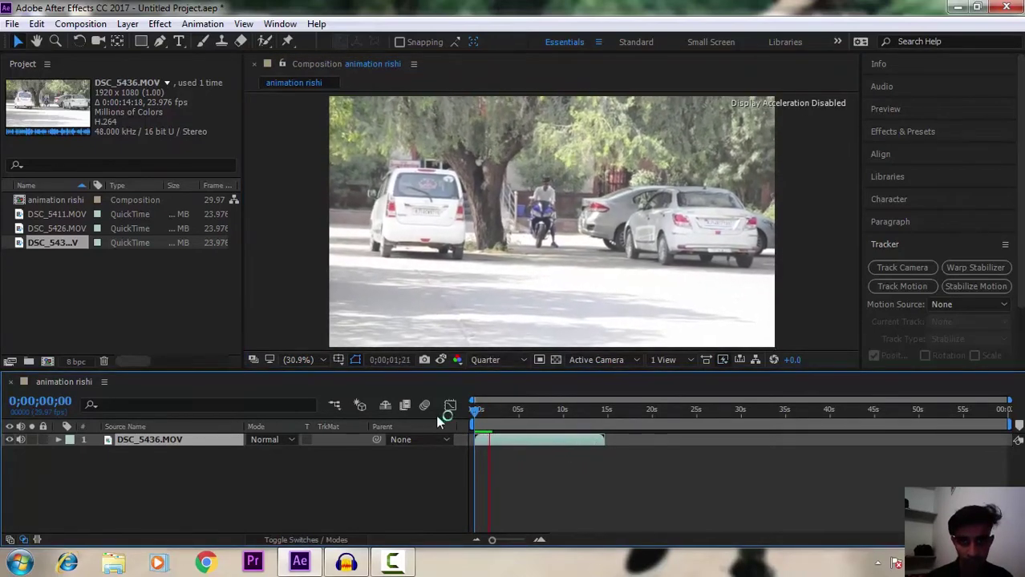
left_click(501, 411)
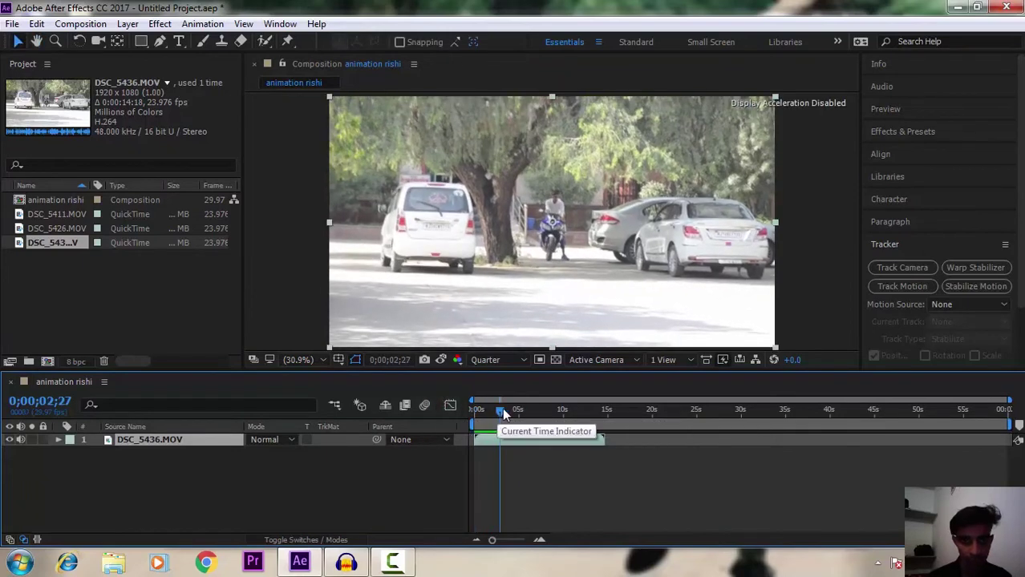
key("space")
- Set the preview resolution to Auto, play short previews, and return to the first frame
left_click(494, 359)
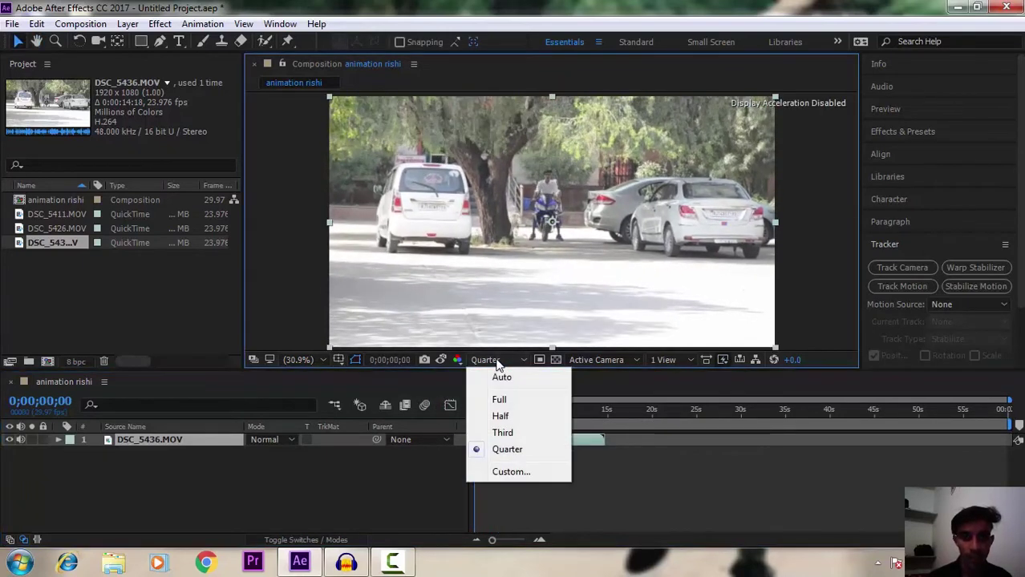
left_click(502, 432)
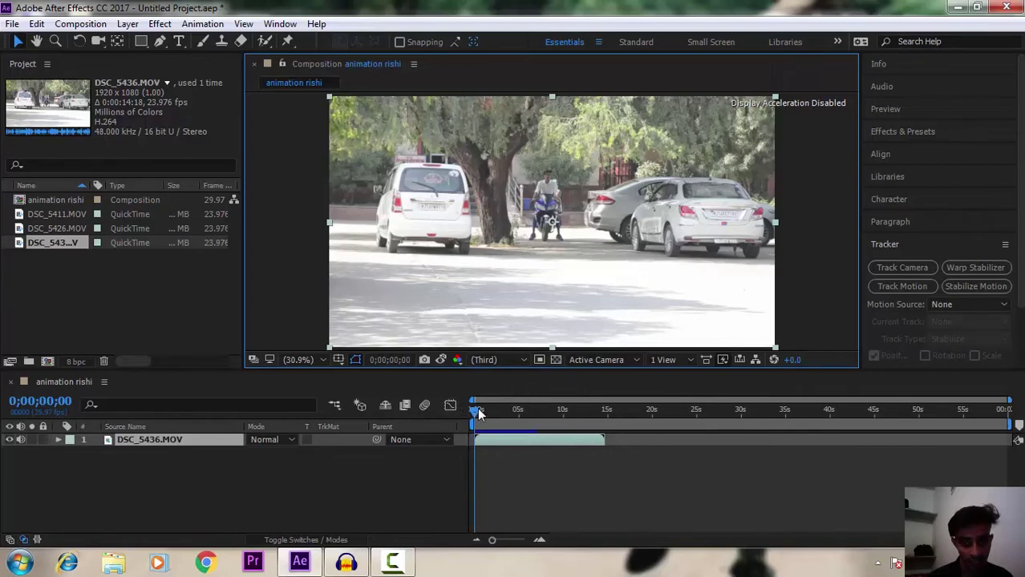
key("space")
left_click(498, 361)
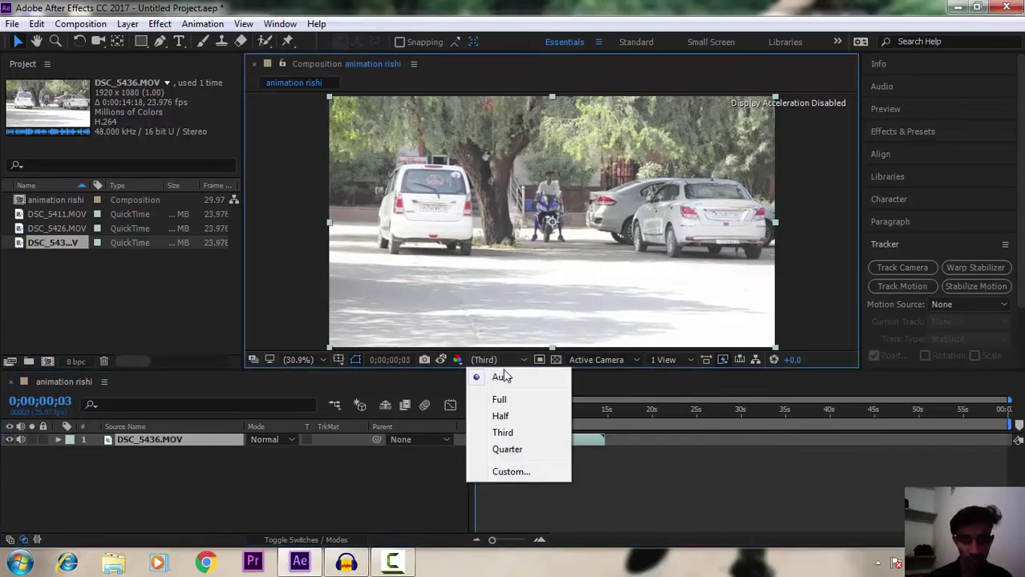
left_click(502, 378)
key("space")
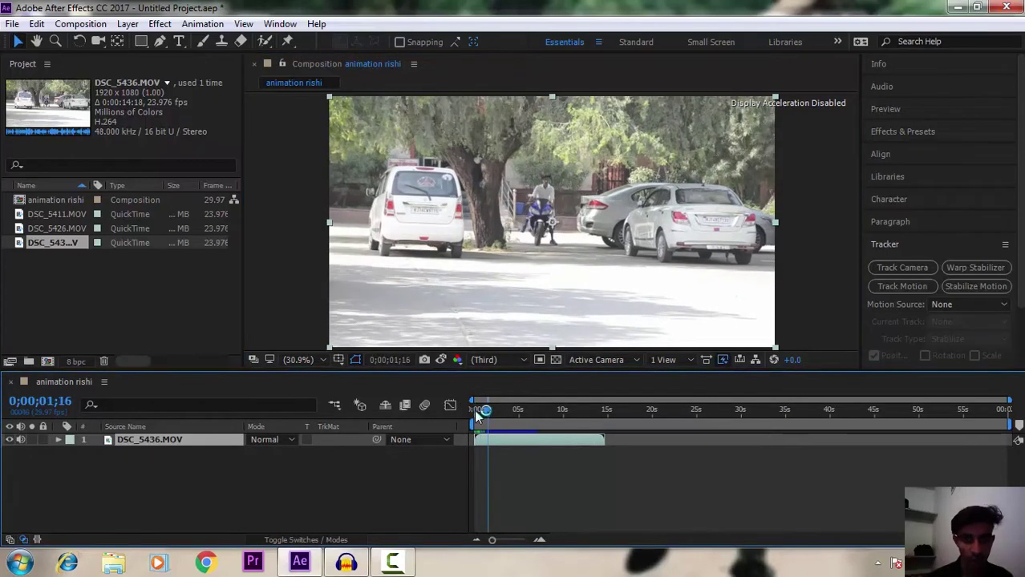
key("space")
key("space")
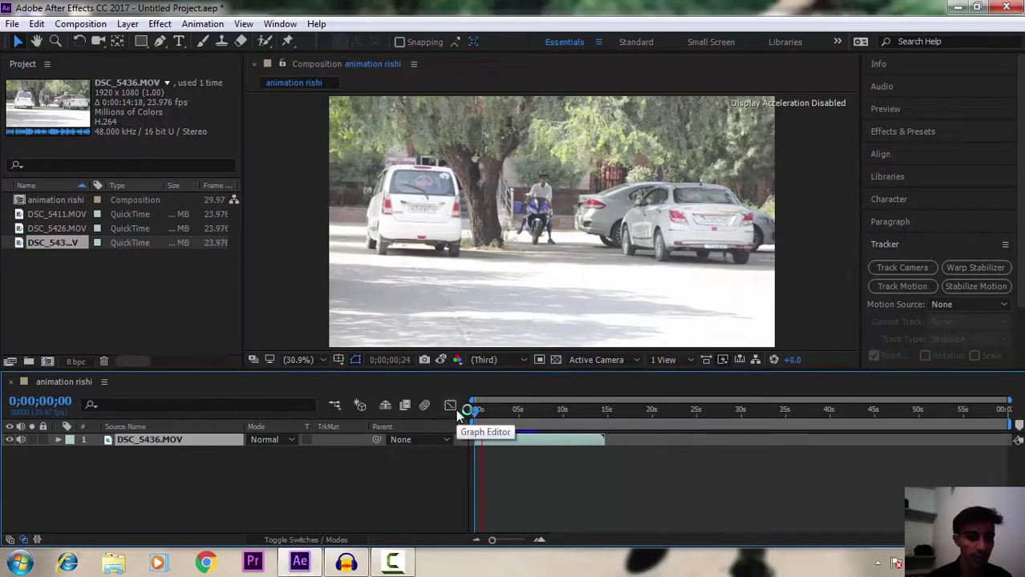
key("space")
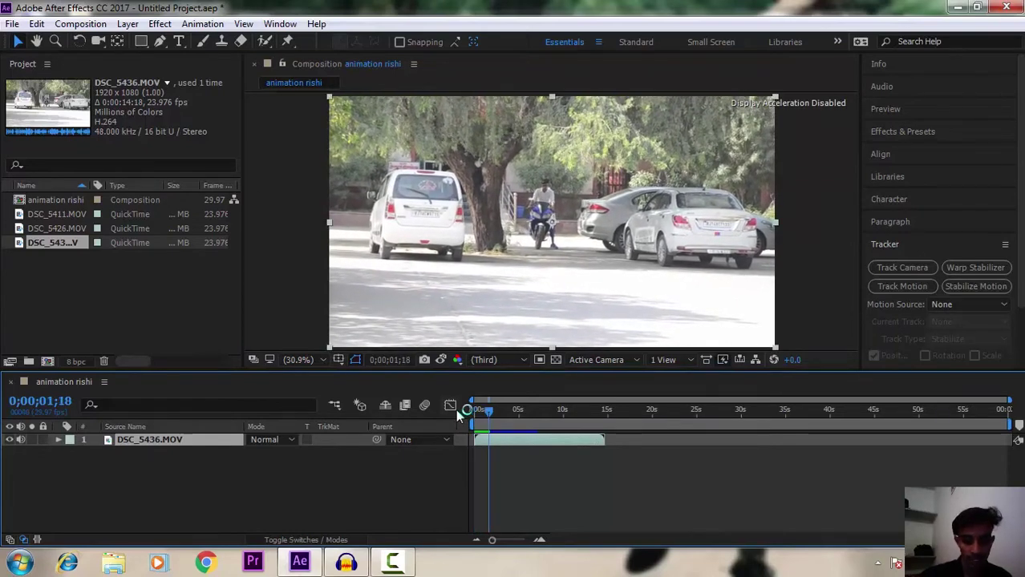
left_click_drag(488, 412, 453, 415)
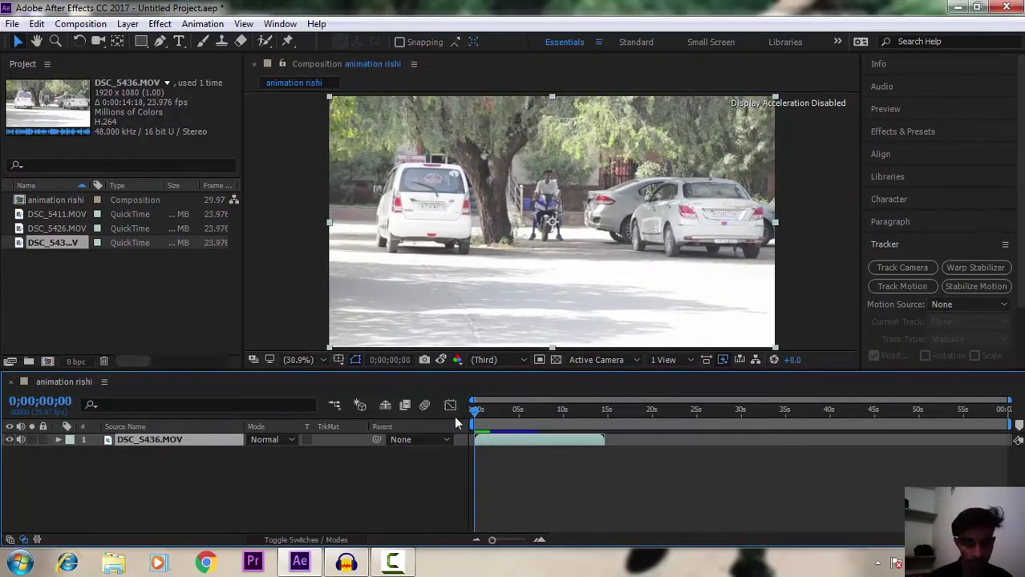
key("space")
key("space")
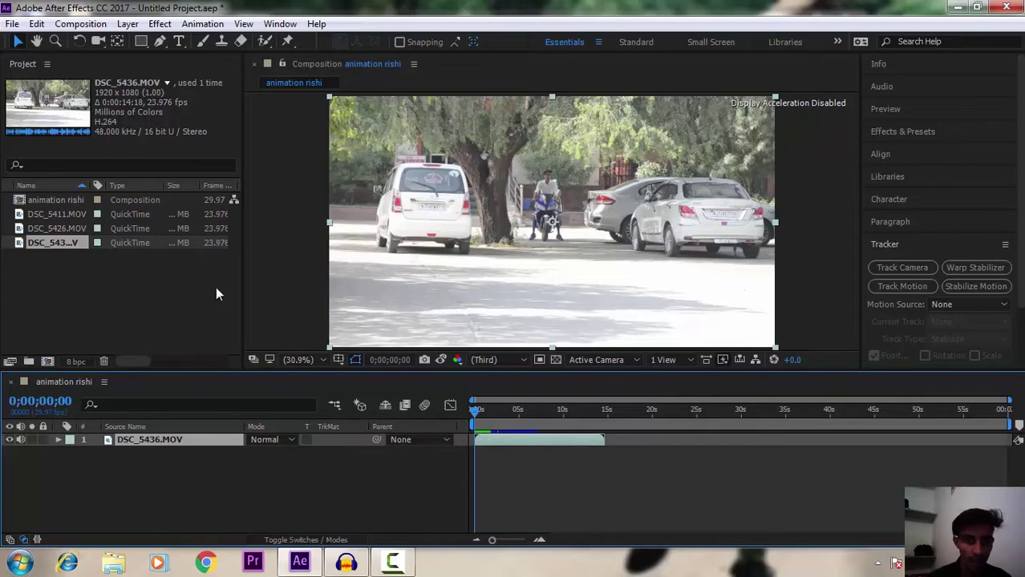
left_click(8, 440)
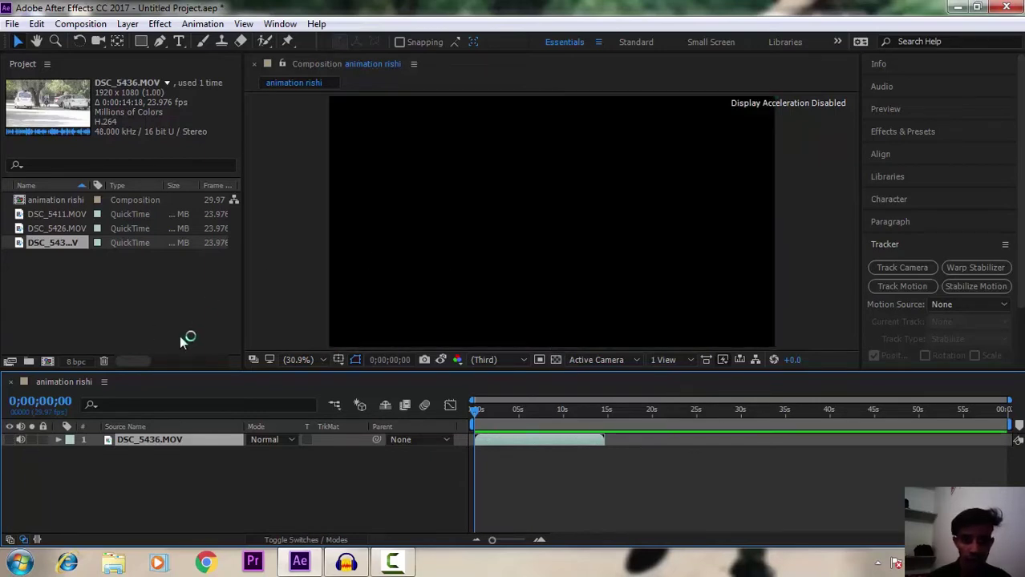
left_click(484, 326)
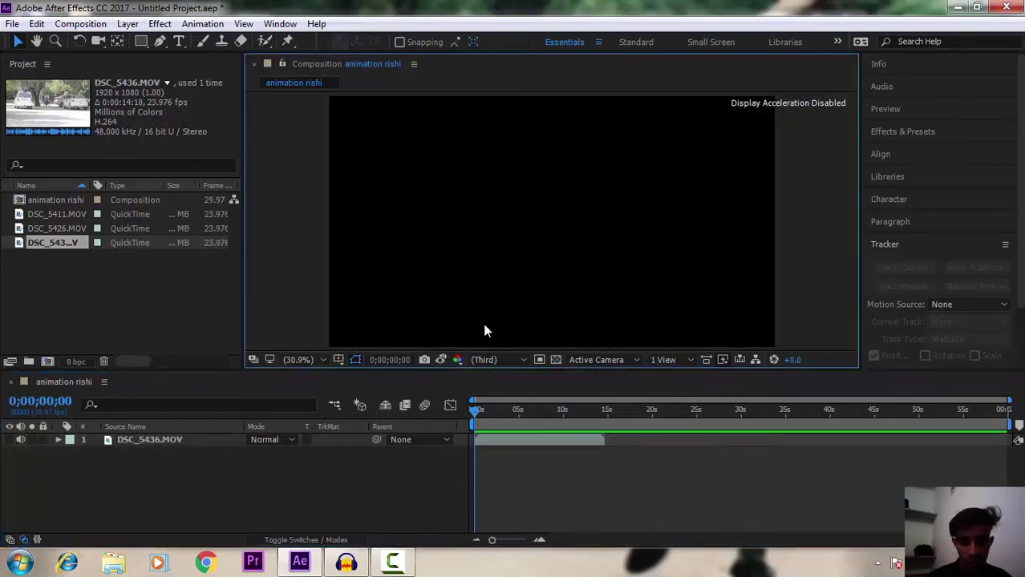
left_click(554, 360)
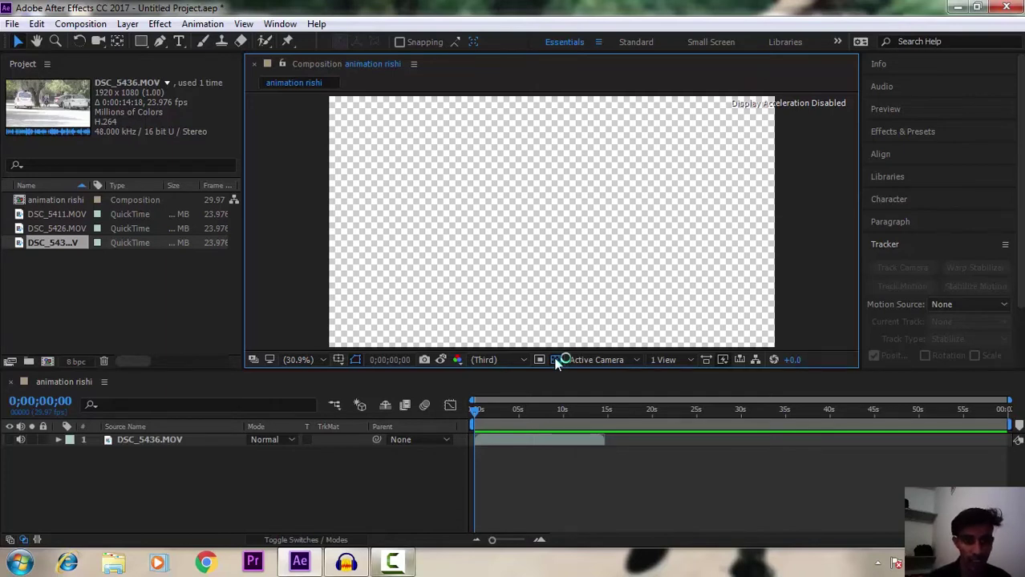
key("F9")
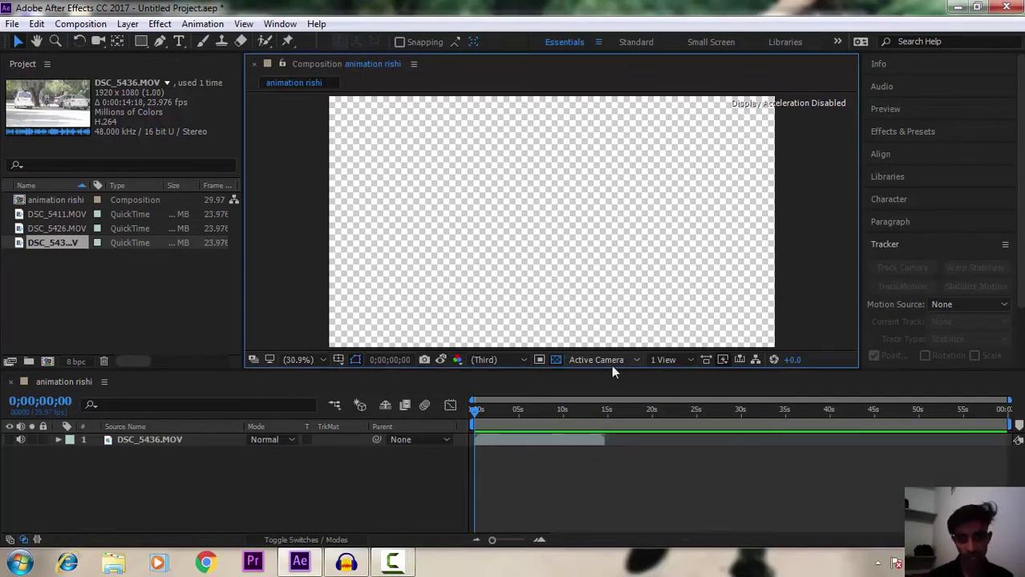
left_click(557, 360)
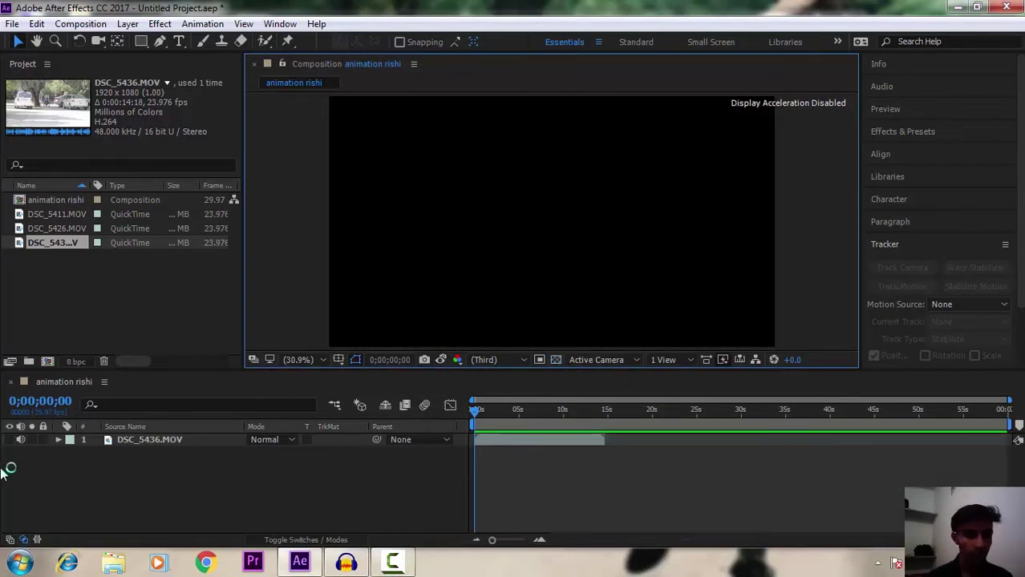
left_click(8, 439)
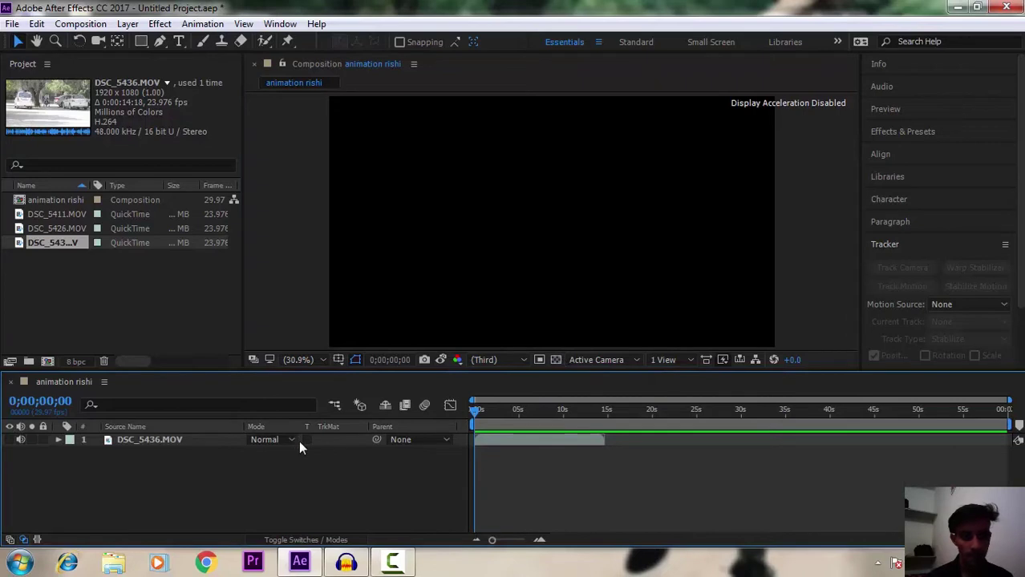
left_click(10, 440)
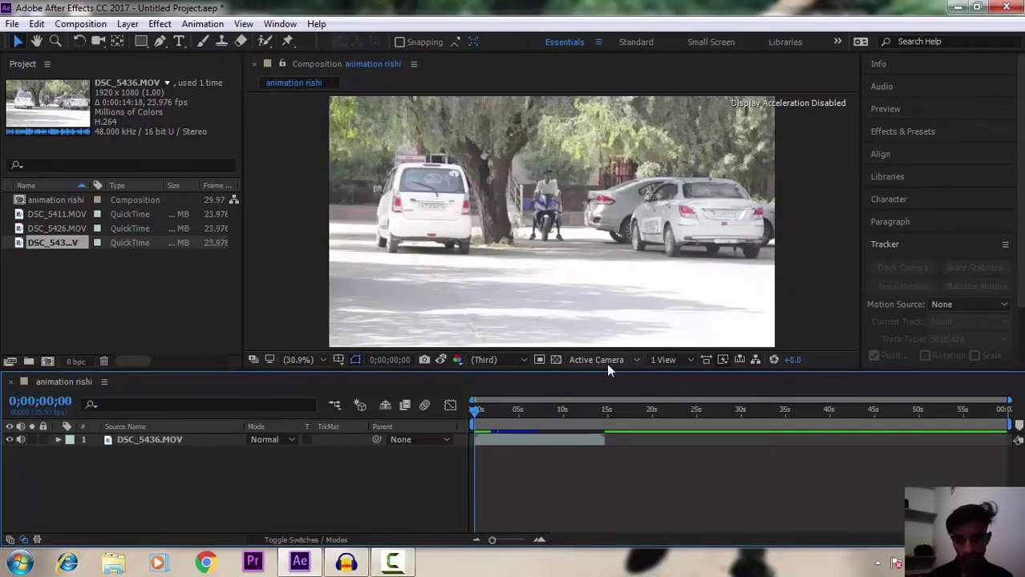
left_click(608, 361)
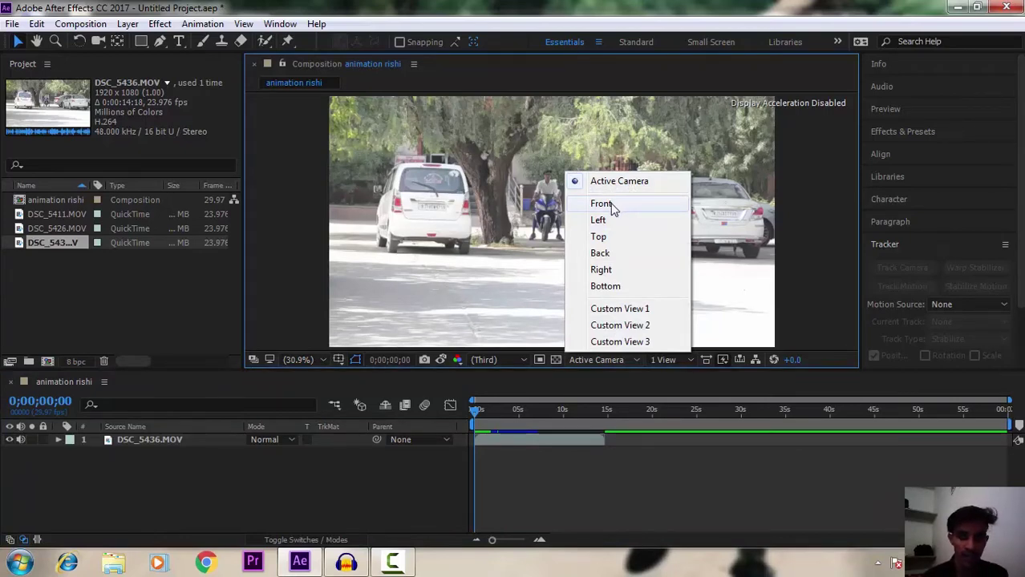
left_click(612, 205)
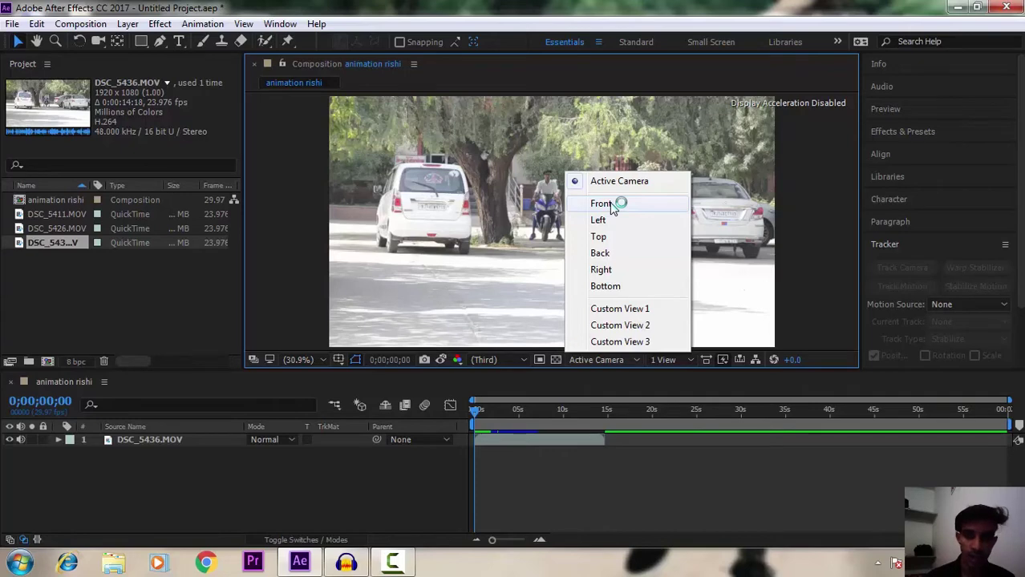
left_click(584, 360)
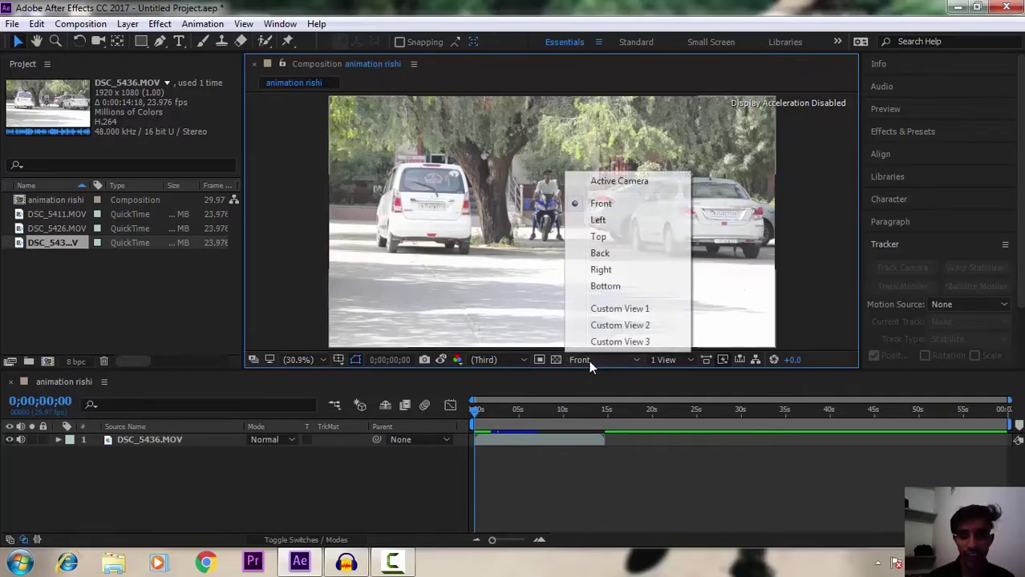
left_click(619, 183)
left_click(674, 364)
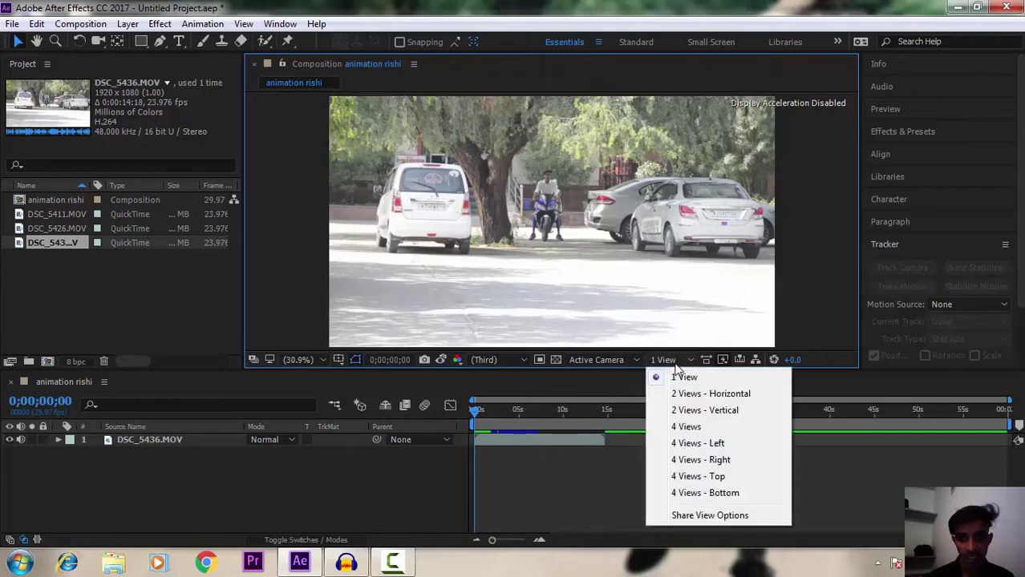
left_click(719, 396)
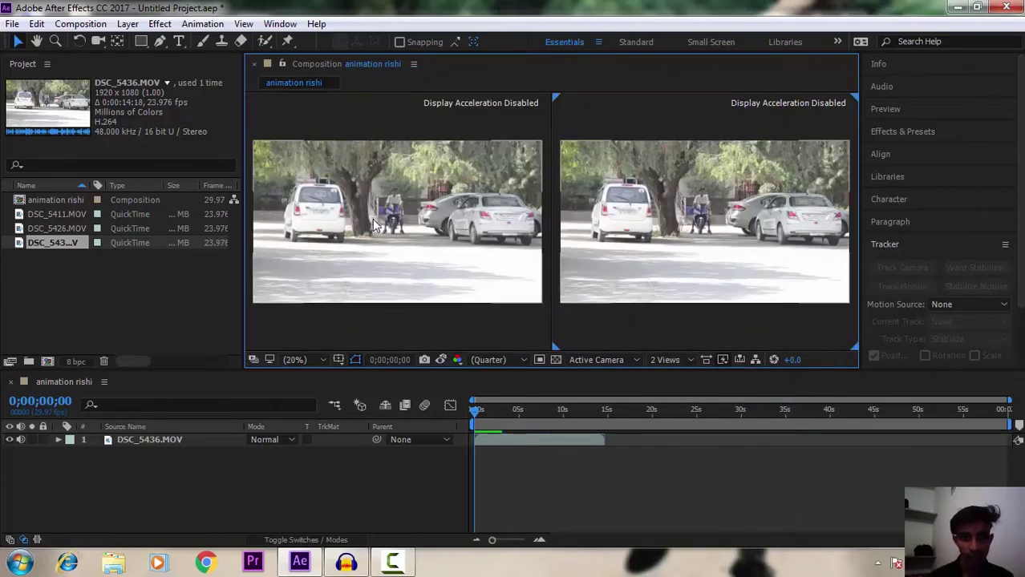
left_click(375, 226)
left_click(759, 217)
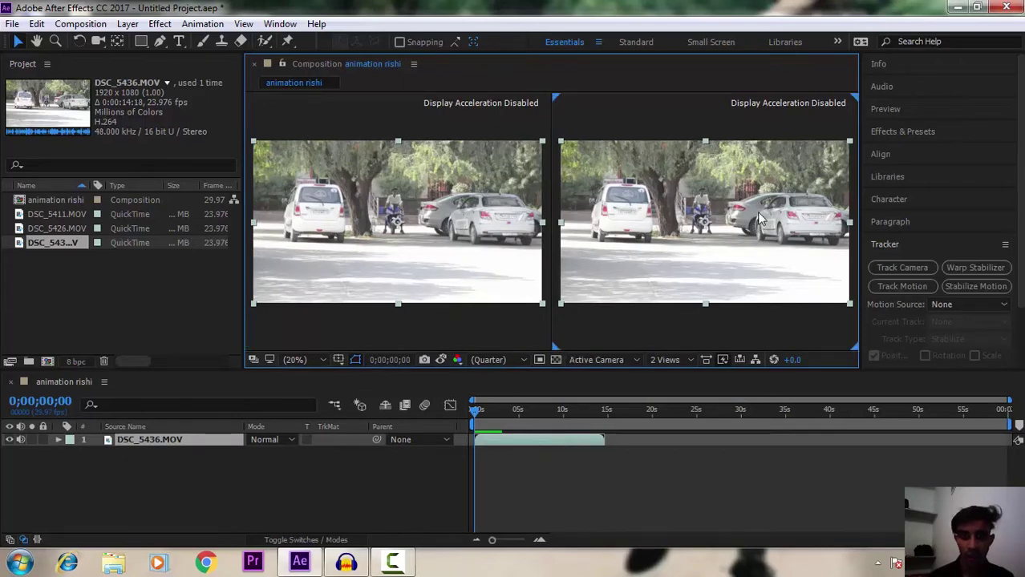
left_click(598, 358)
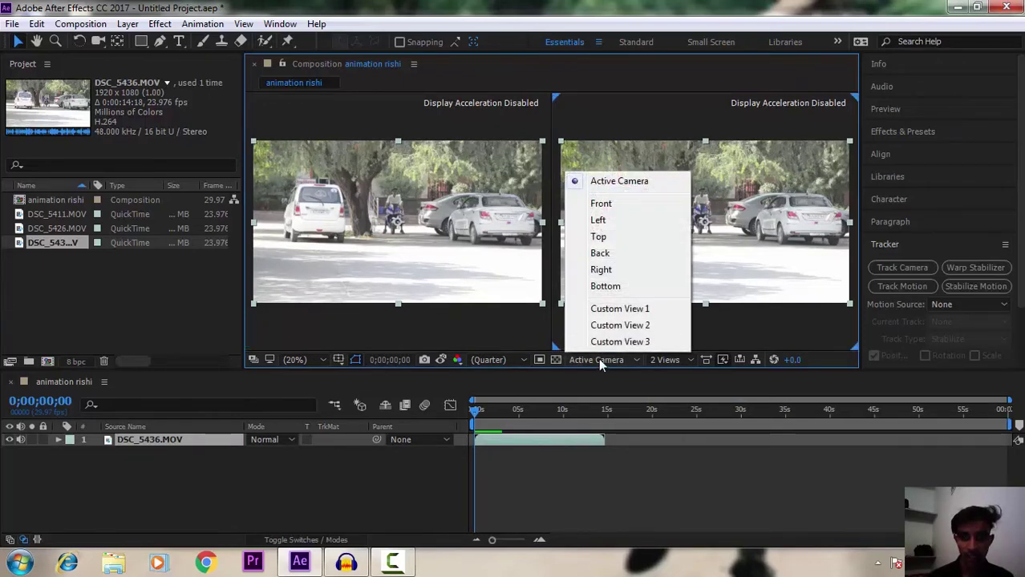
left_click(603, 205)
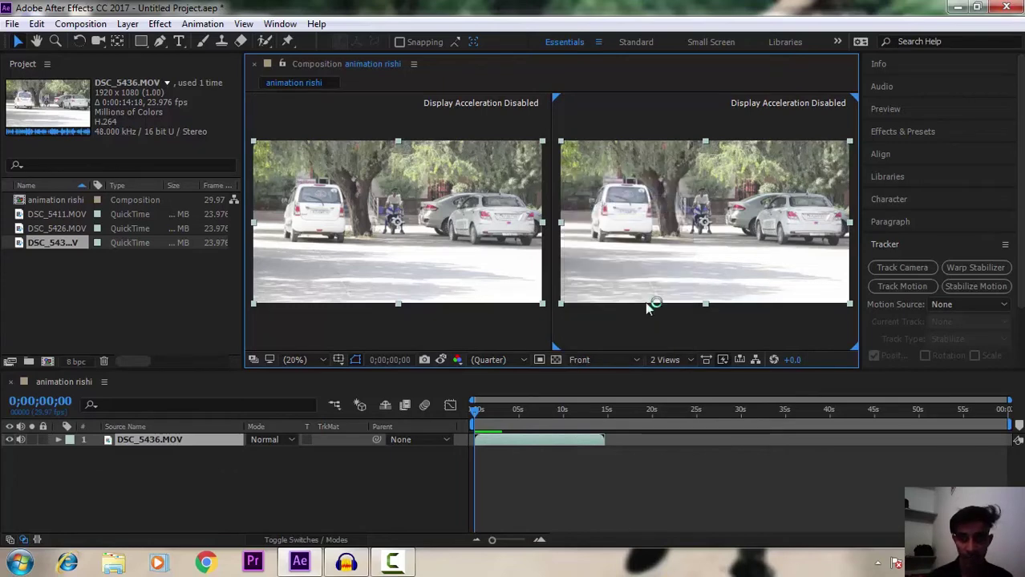
left_click(684, 365)
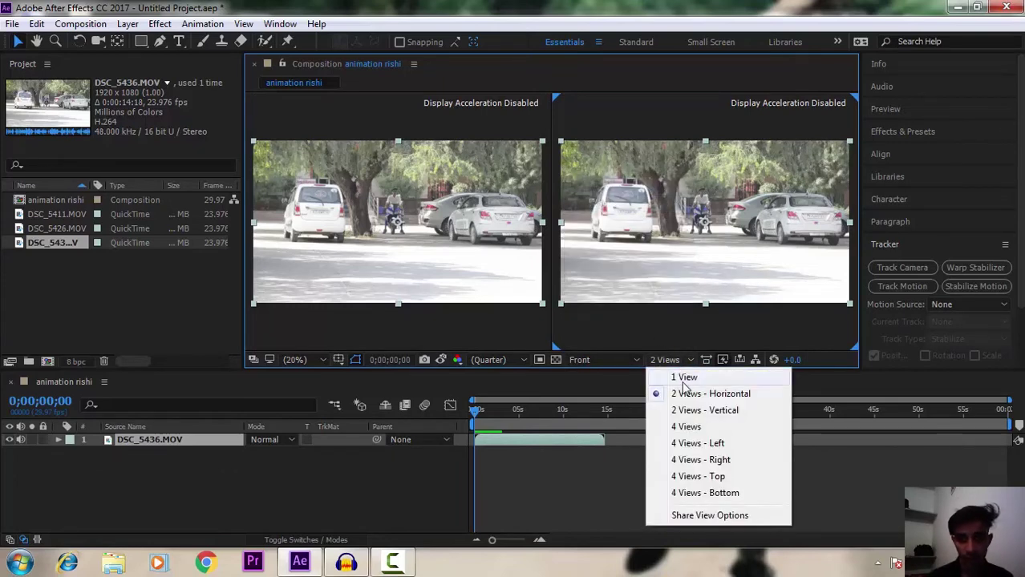
left_click(682, 374)
left_click(615, 359)
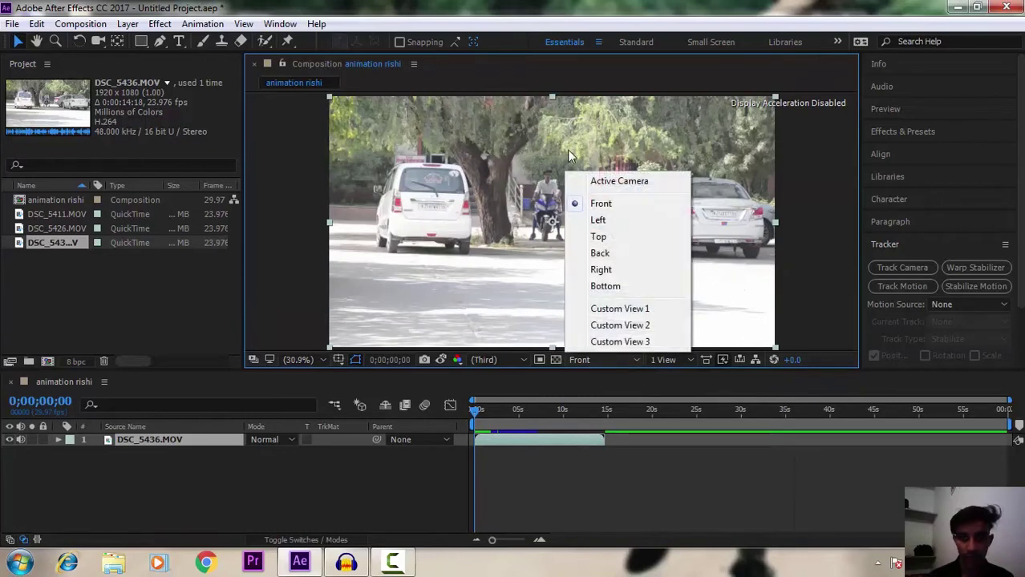
left_click(628, 182)
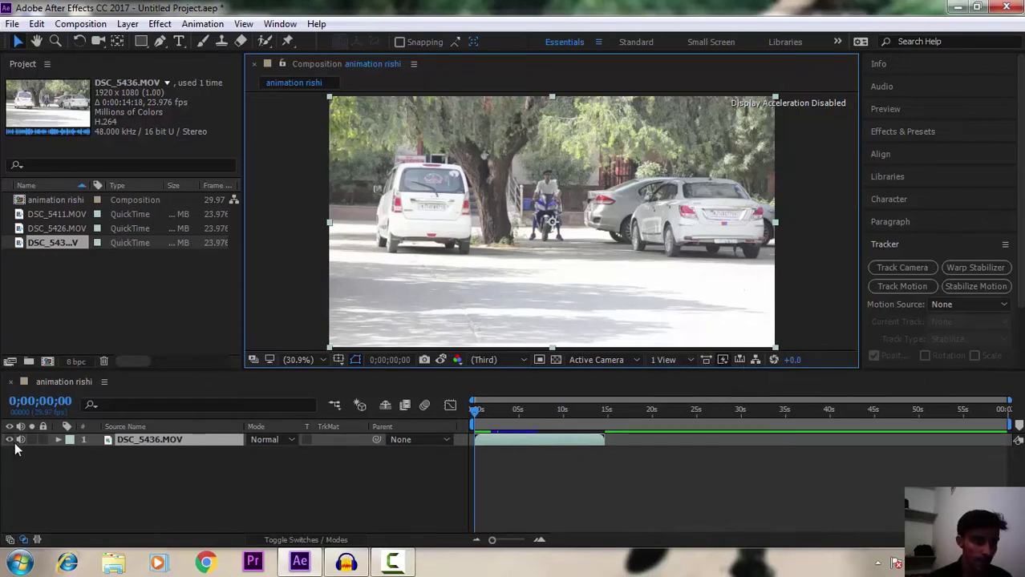
- Switch the column to Layer Name, then toggle the layer's Video and Audio switches off and on
left_click(140, 428)
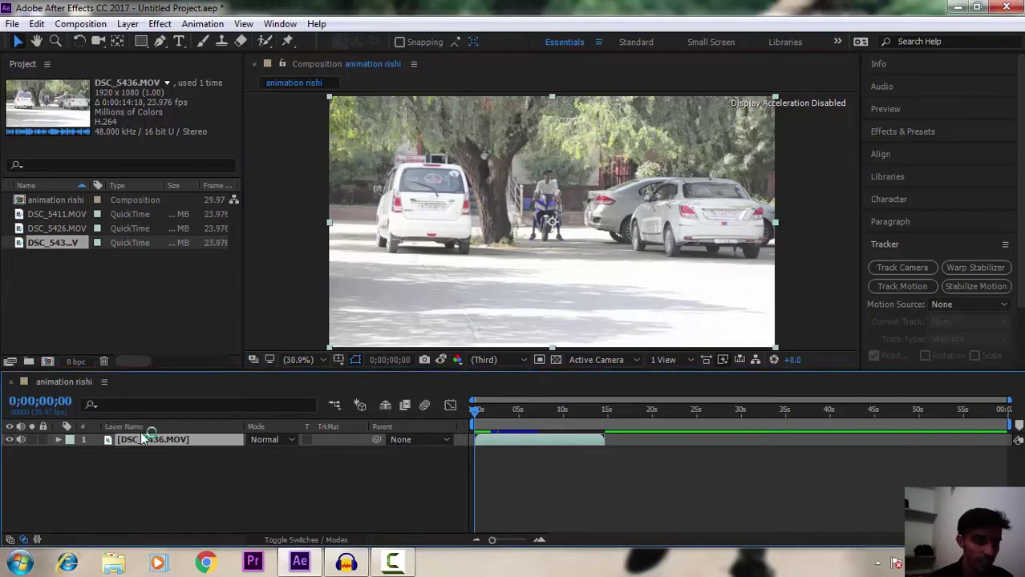
left_click(9, 441)
left_click(9, 441)
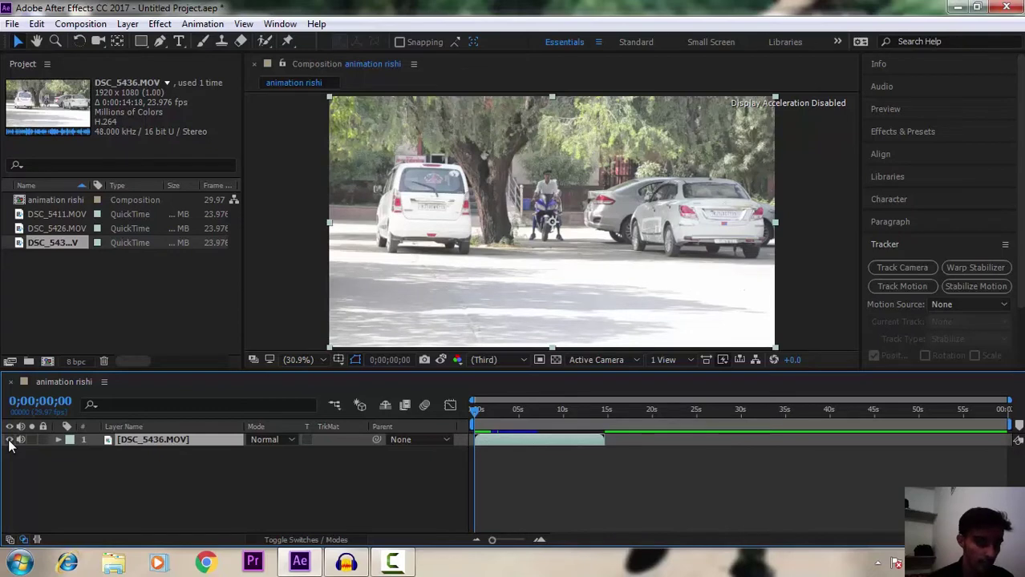
left_click(9, 441)
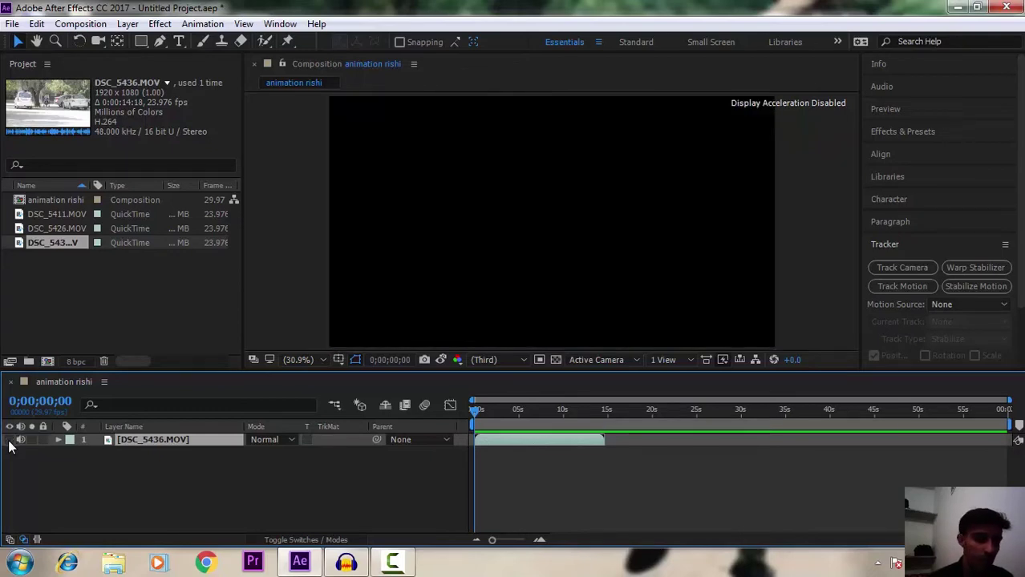
left_click(10, 440)
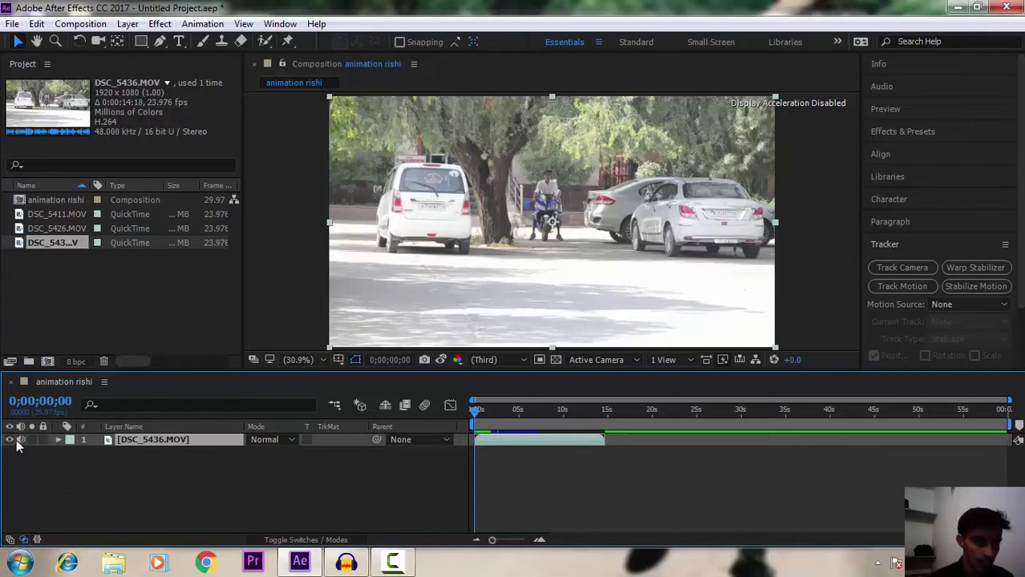
left_click(20, 440)
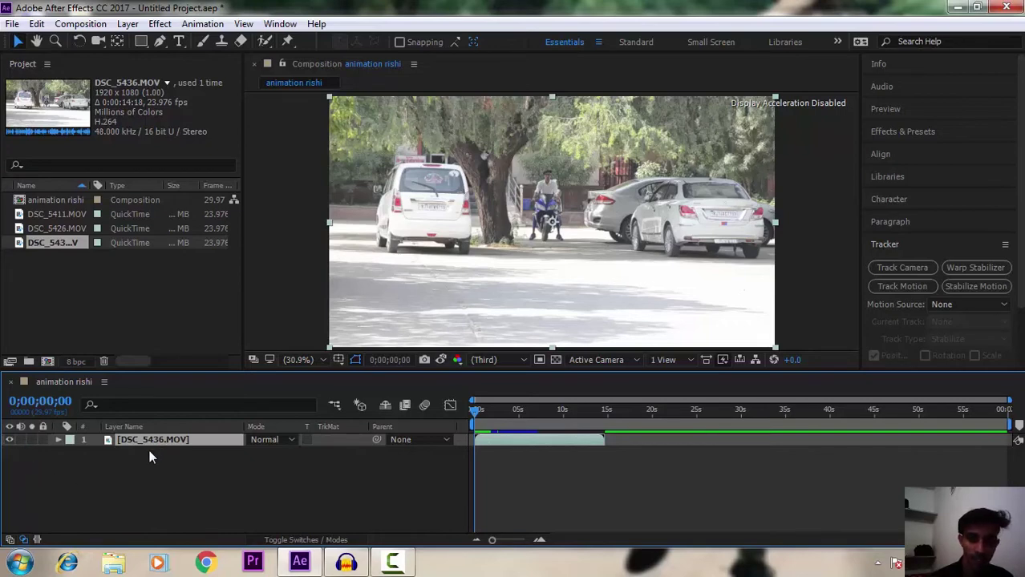
left_click(20, 441)
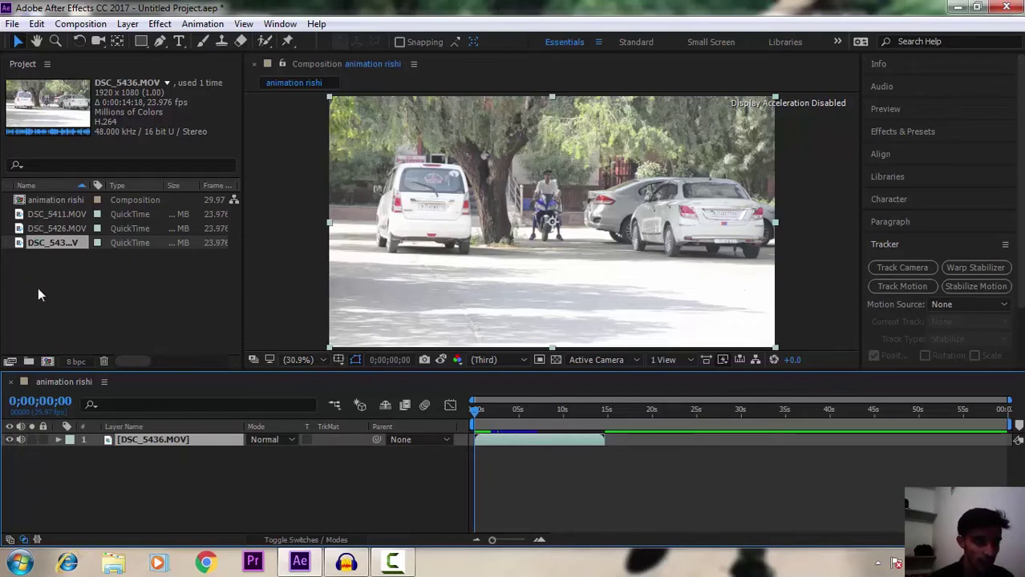
- Restore audio, add DSC_5426.MOV and DSC_5411.MOV as layers 2 and 3, scale DSC_5411, shift DSC_5426 earlier
left_click(20, 440)
left_click_drag(50, 226, 71, 467)
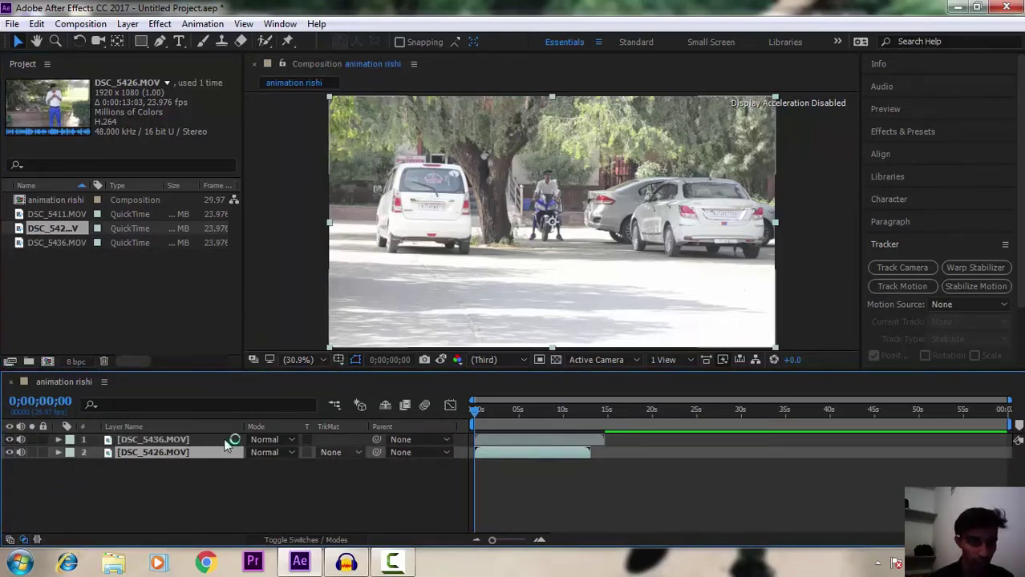
left_click_drag(50, 211, 125, 481)
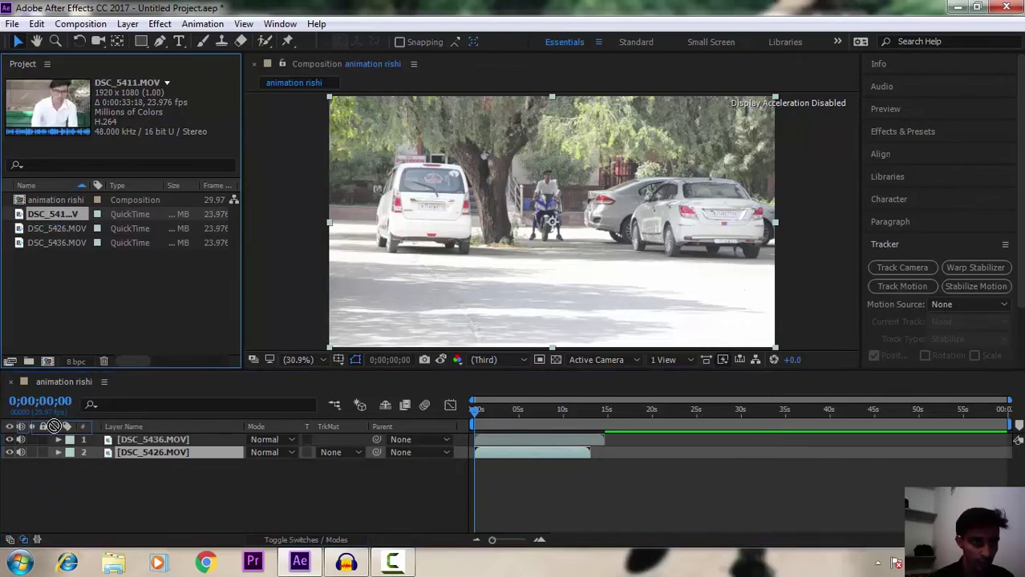
left_click(399, 89)
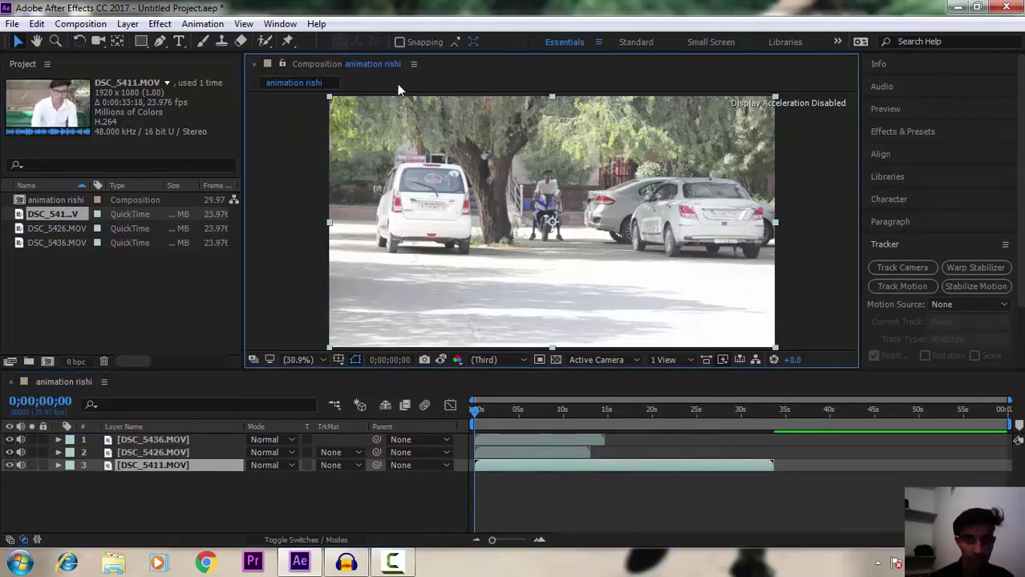
mouse_move(329, 97)
left_mouse_down()
mouse_move(470, 155)
mouse_move(440, 161)
left_mouse_up()
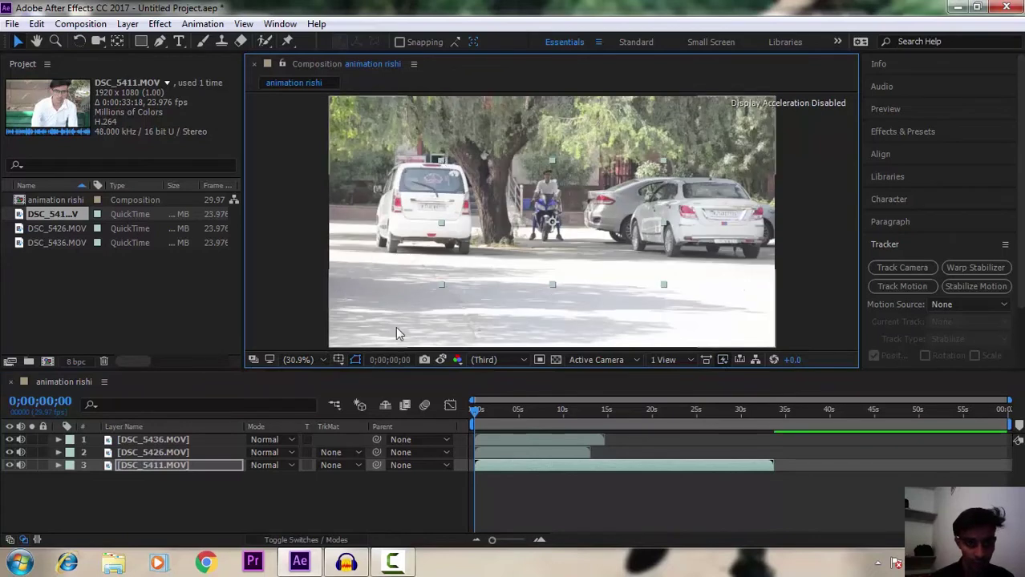
mouse_move(538, 452)
left_mouse_down()
mouse_move(473, 463)
mouse_move(476, 455)
mouse_move(545, 454)
left_mouse_up()
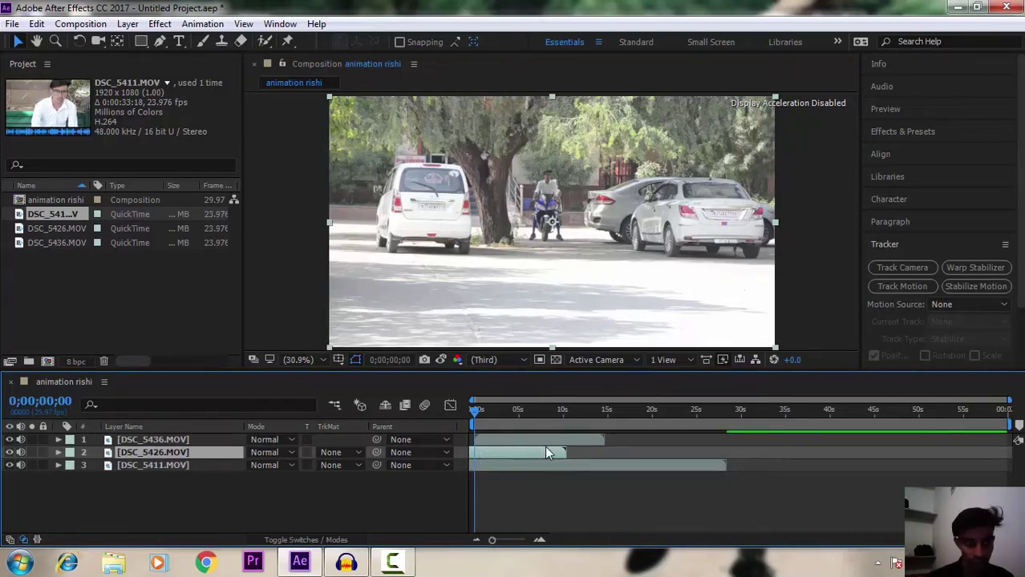
- Delete the DSC_5426 layer, then move the DSC_5436 car clip and fit it to the comp
key("Delete")
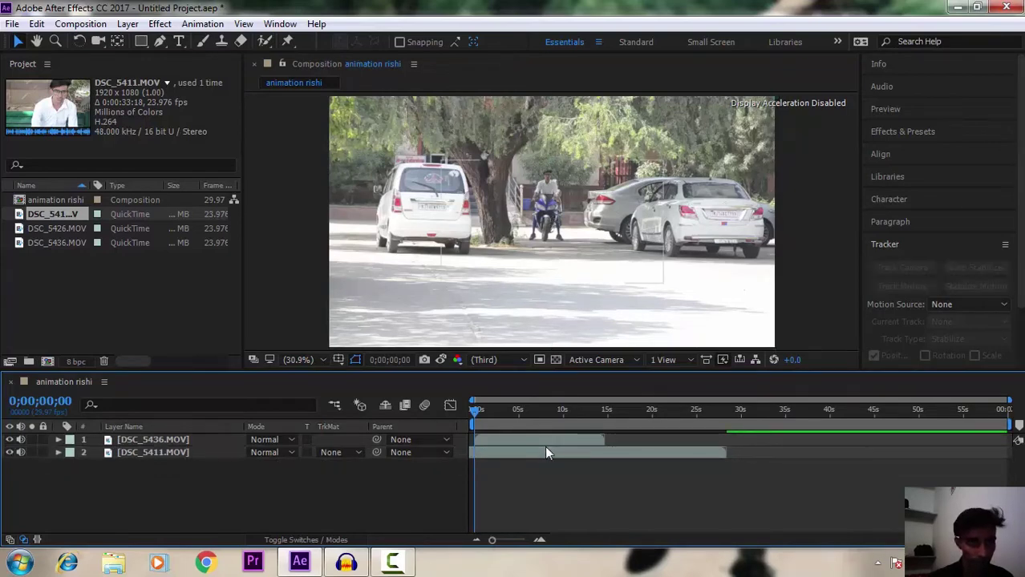
left_click(551, 173)
left_click_drag(552, 172, 567, 124)
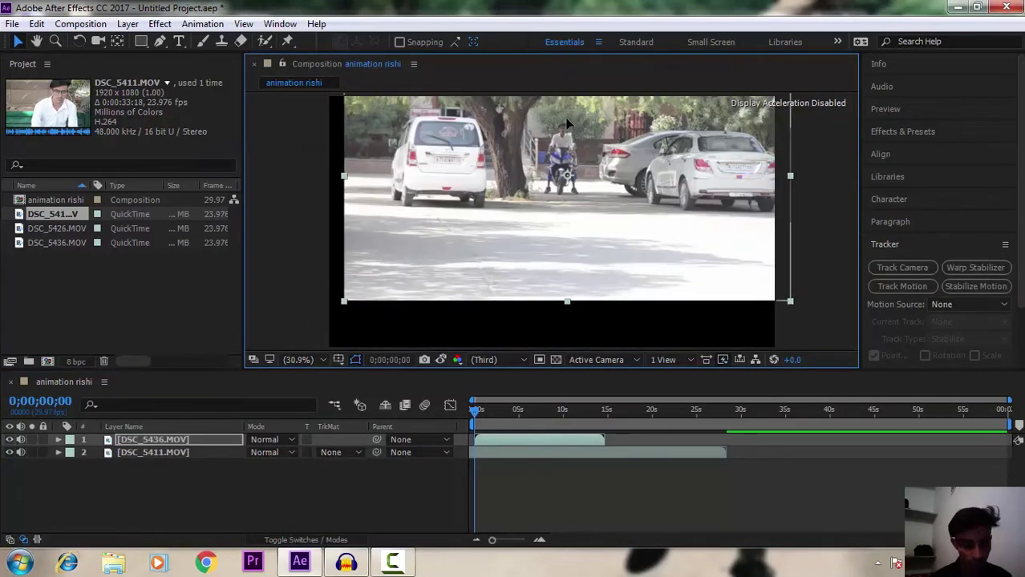
key("ctrl+alt+f")
- Undo to restore DSC_5426, place the car clip top-left, and shrink the standing person into the bottom-right
key("ctrl+z")
key("ctrl+z")
key("ctrl+z")
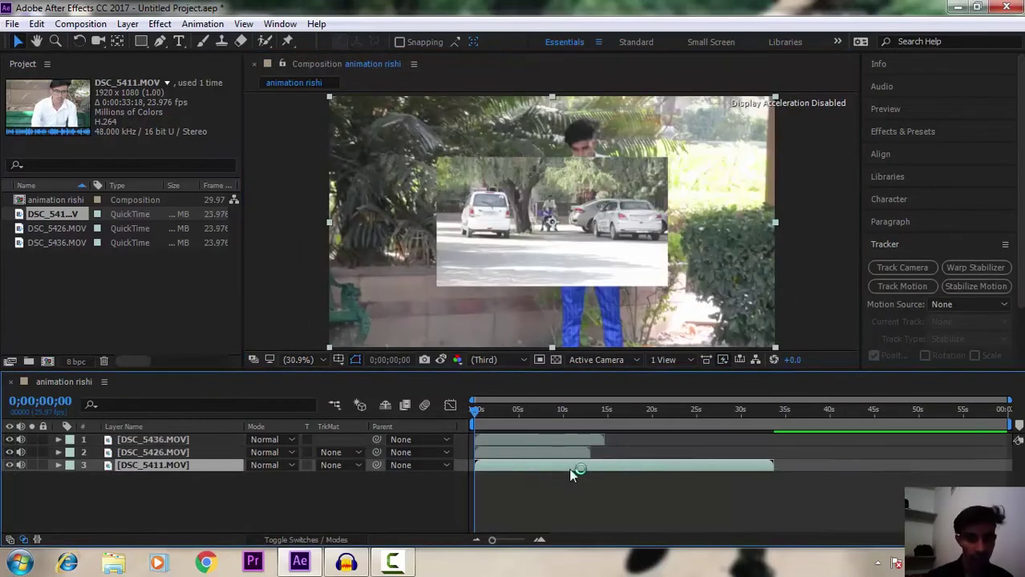
left_click(150, 453)
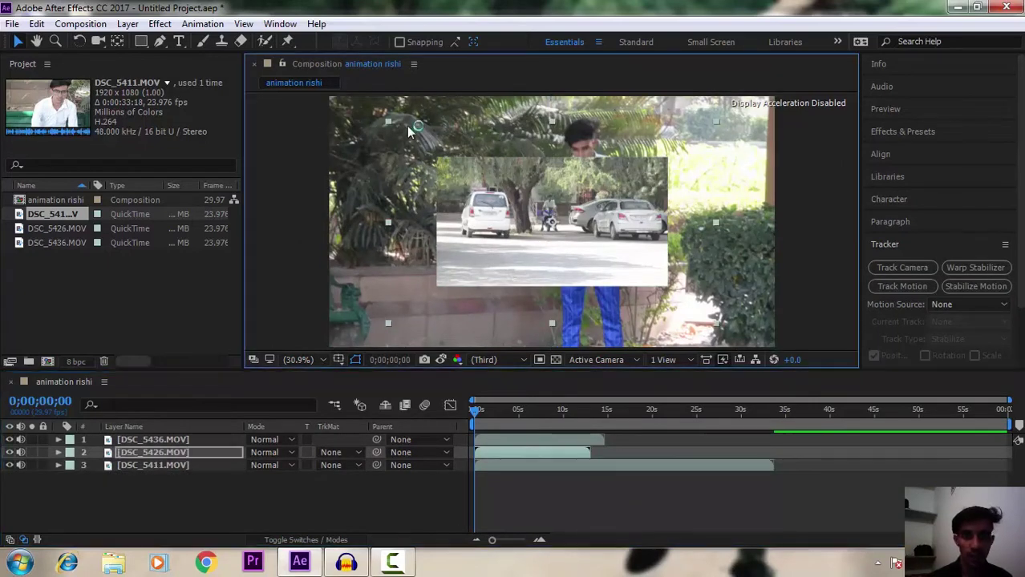
mouse_move(329, 97)
left_mouse_down()
mouse_move(413, 134)
mouse_move(662, 133)
left_mouse_up()
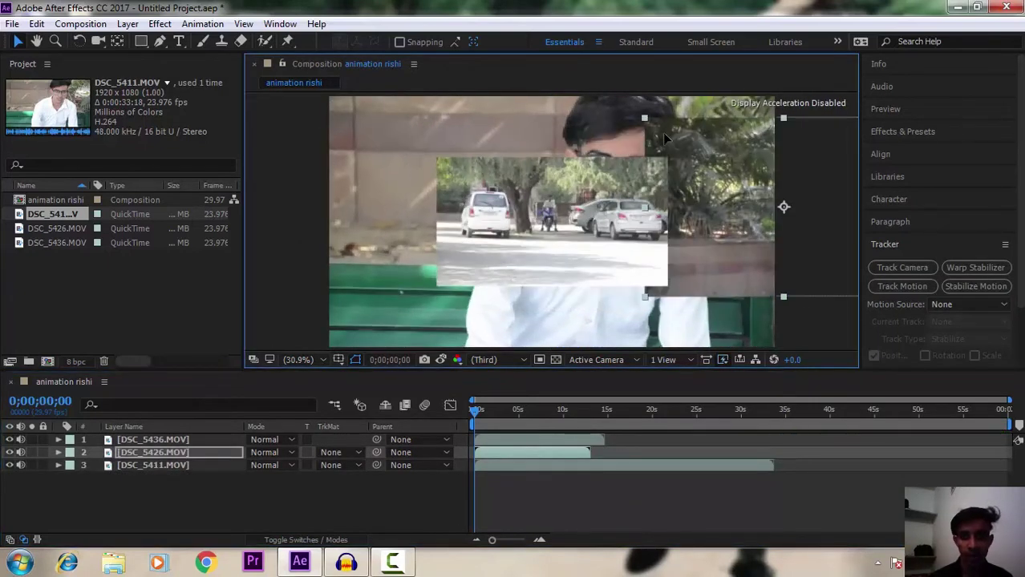
left_click_drag(571, 185, 463, 121)
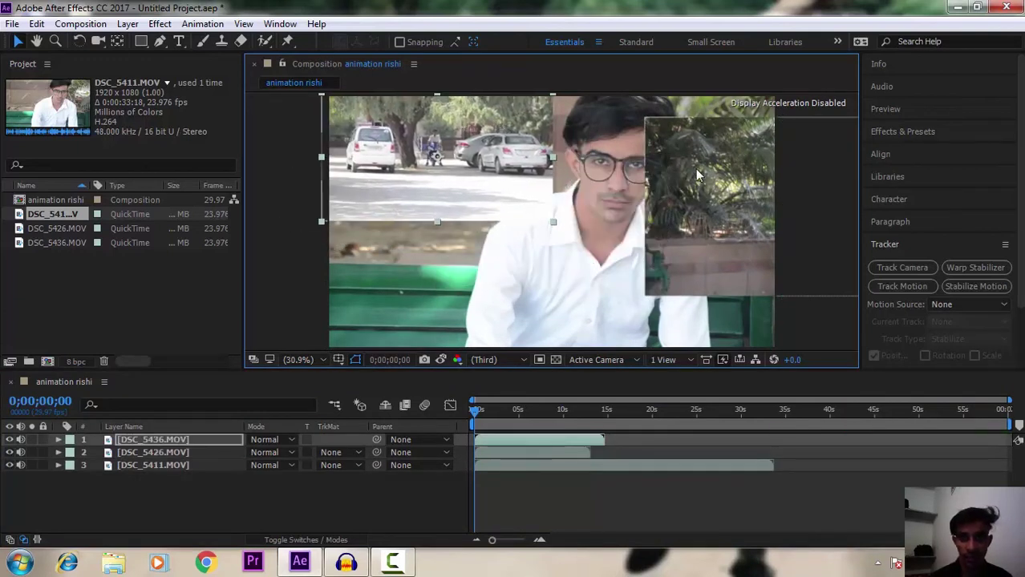
left_click_drag(695, 168, 543, 251)
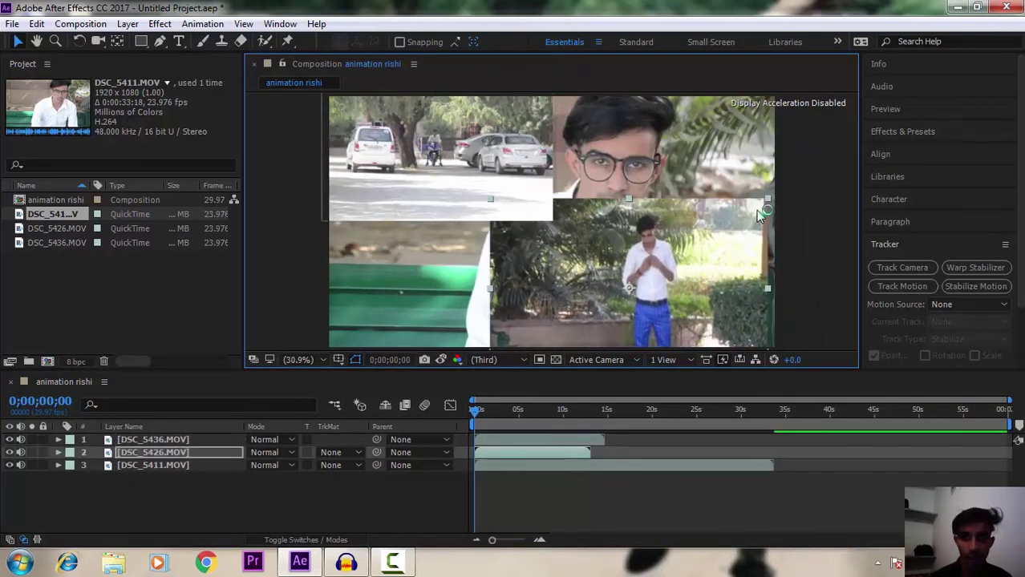
left_click_drag(761, 207, 772, 202)
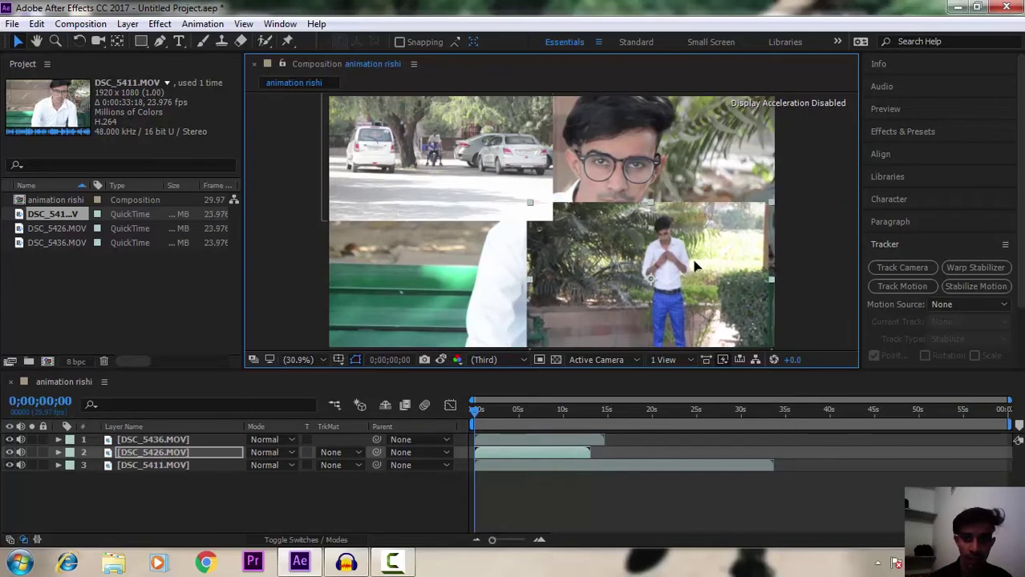
- Solo the car and standing-person clips in turn, nudge the car clip, then clear all Solo switches
left_click(30, 438)
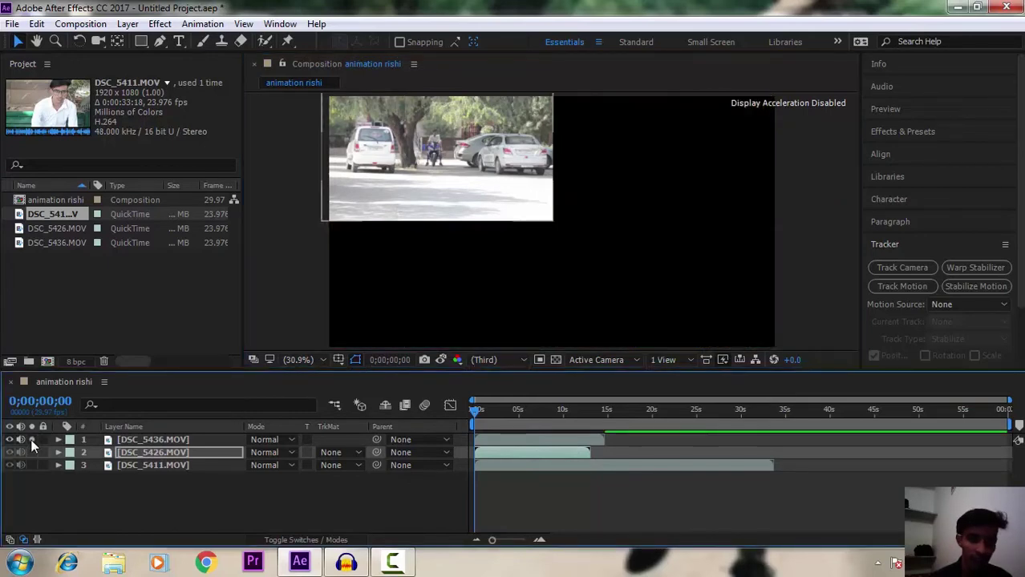
left_click_drag(432, 208, 422, 140)
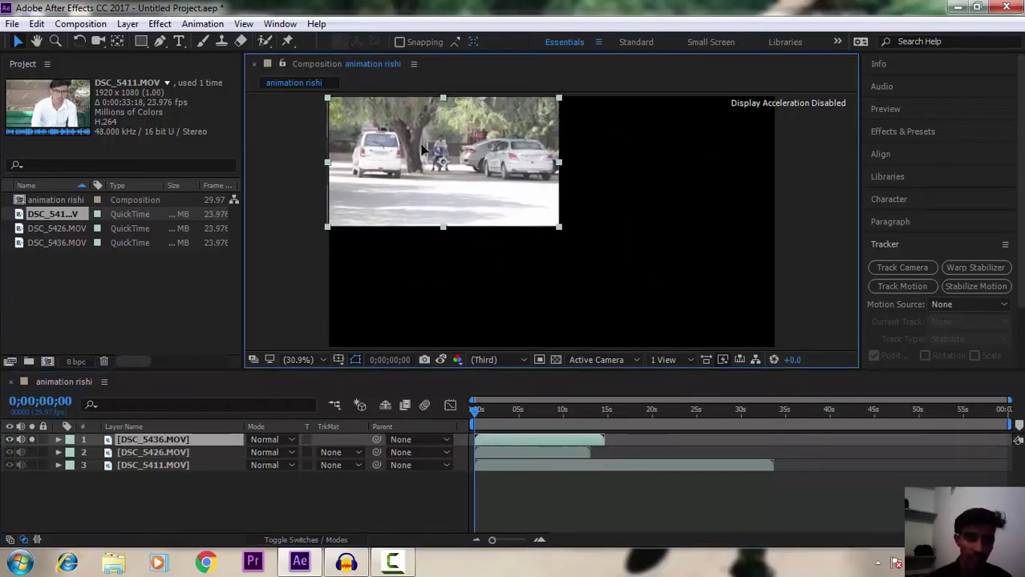
left_click(31, 452)
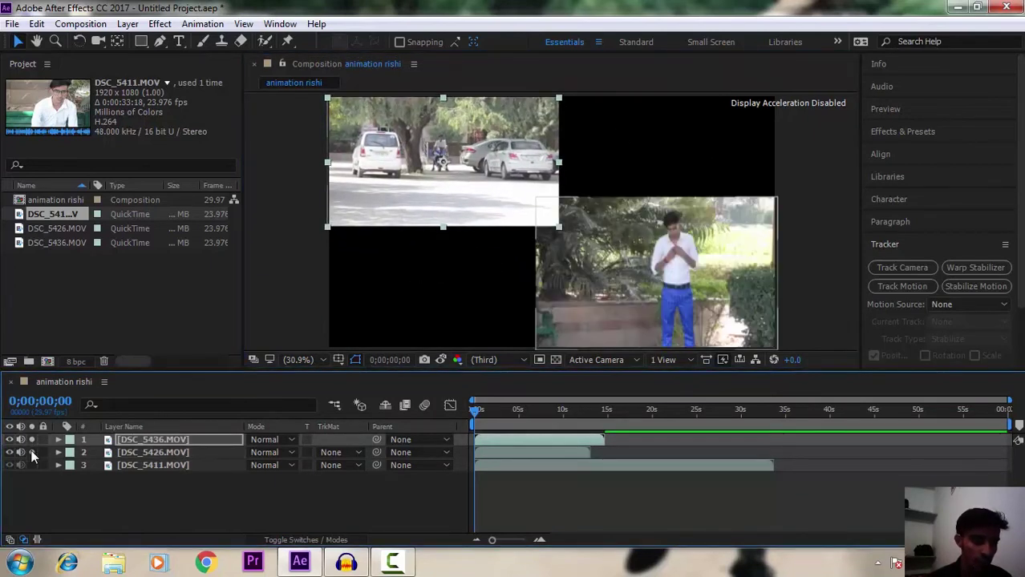
left_click(31, 439)
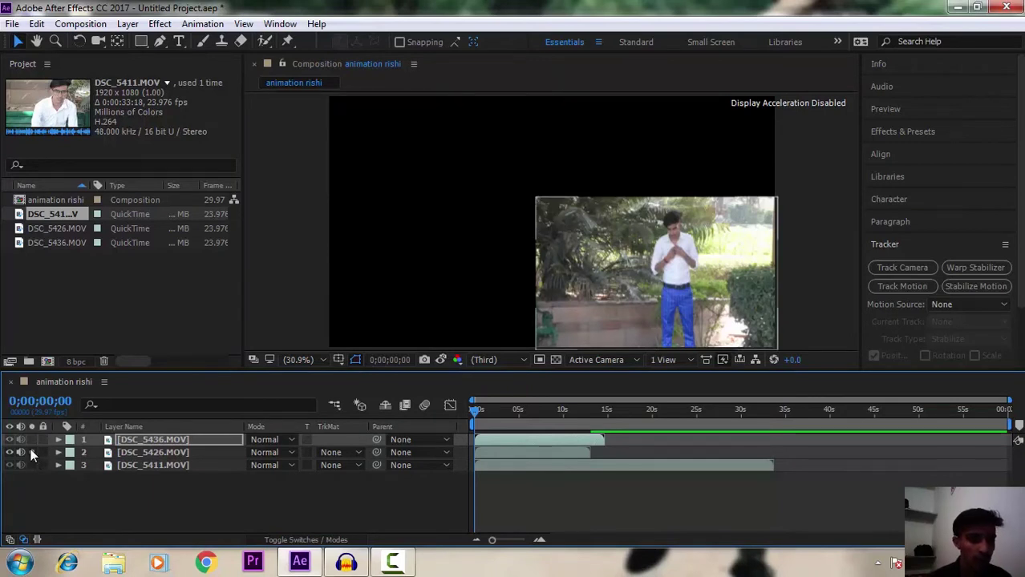
left_click(31, 448)
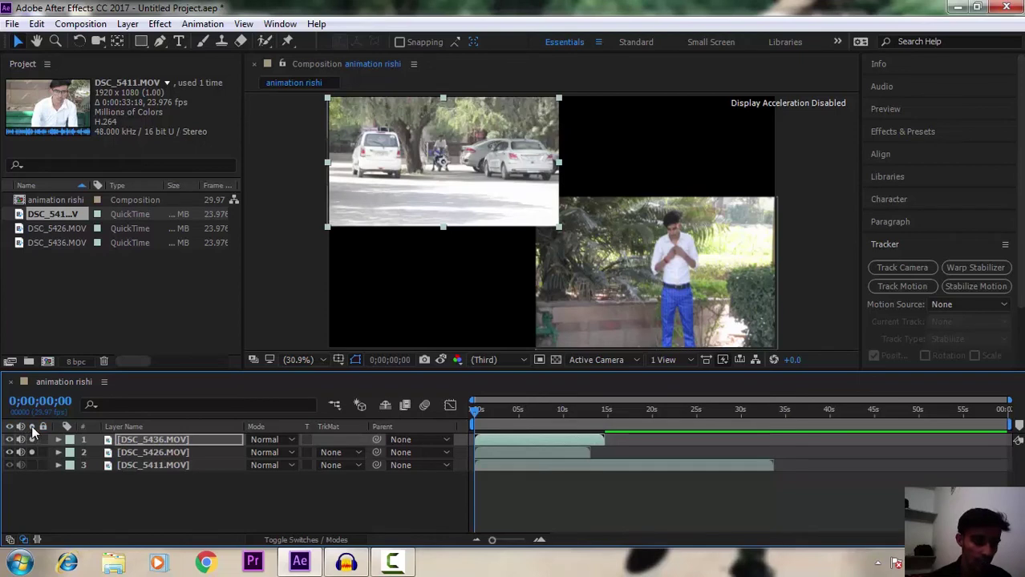
left_click(31, 452)
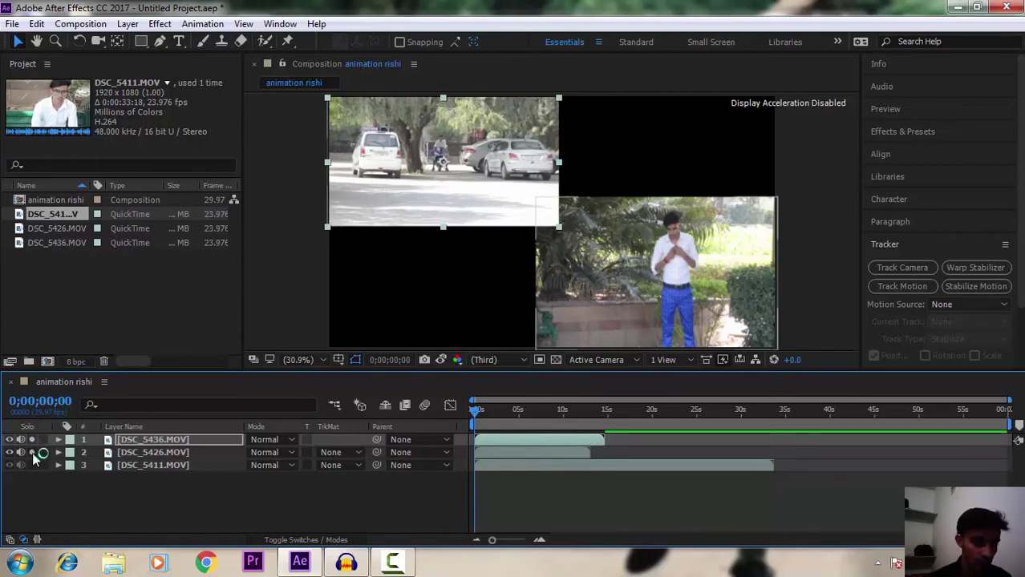
left_click(31, 439)
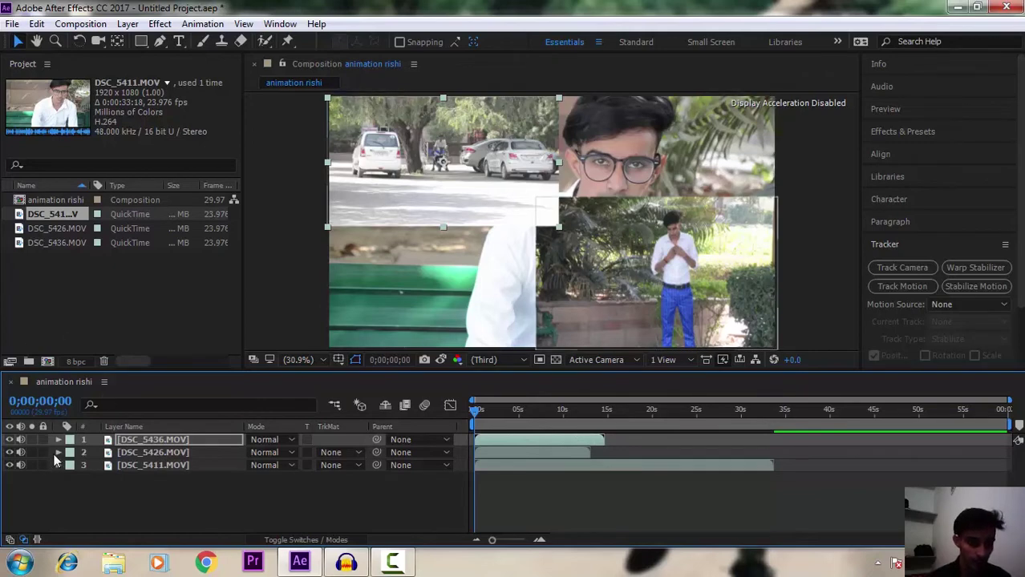
left_click(31, 439)
left_click(134, 465)
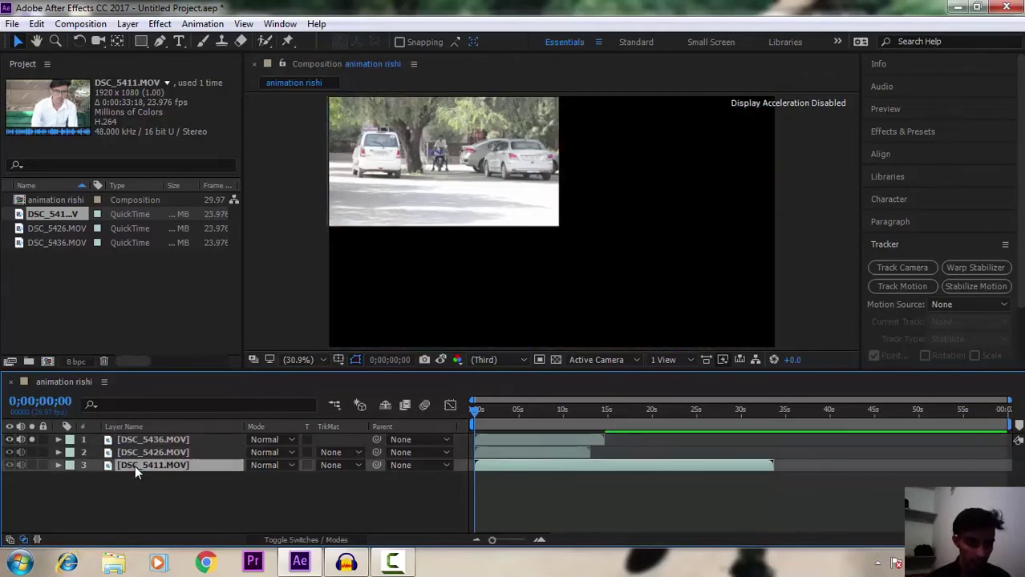
left_click(32, 441)
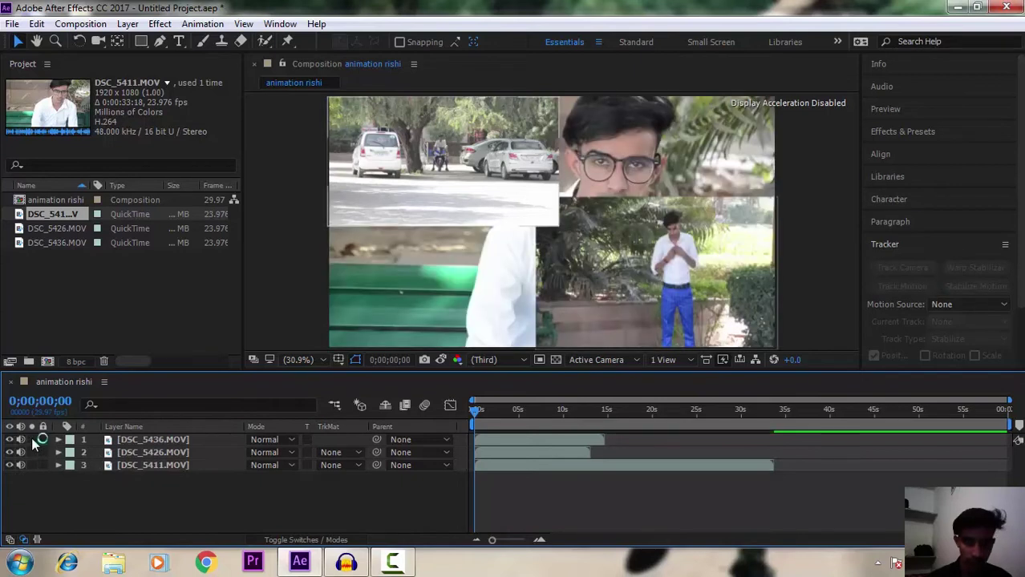
- Delete the DSC_5426 and DSC_5436 layers from the composition
left_click(134, 454)
key("Delete")
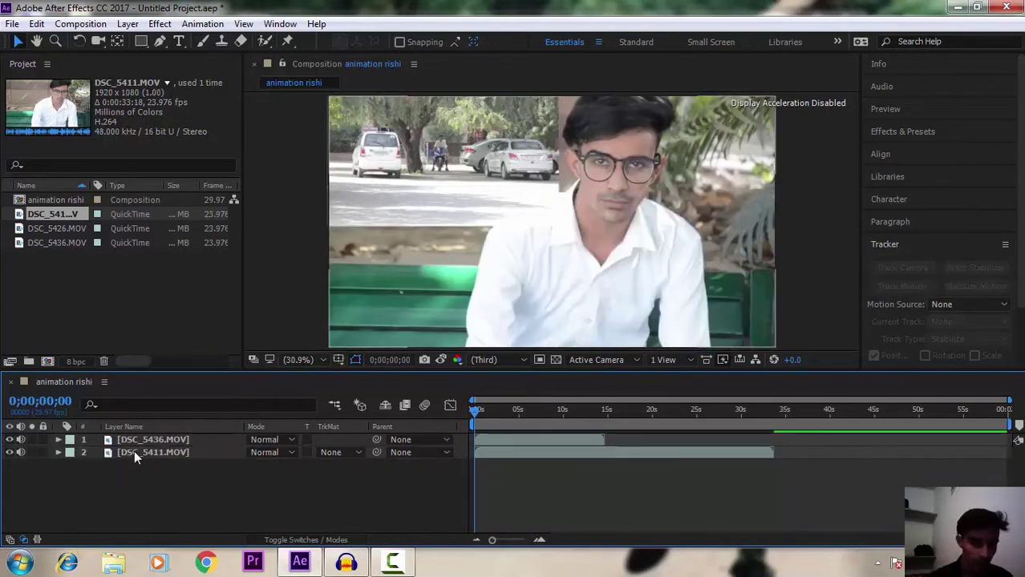
left_click(134, 439)
key("Delete")
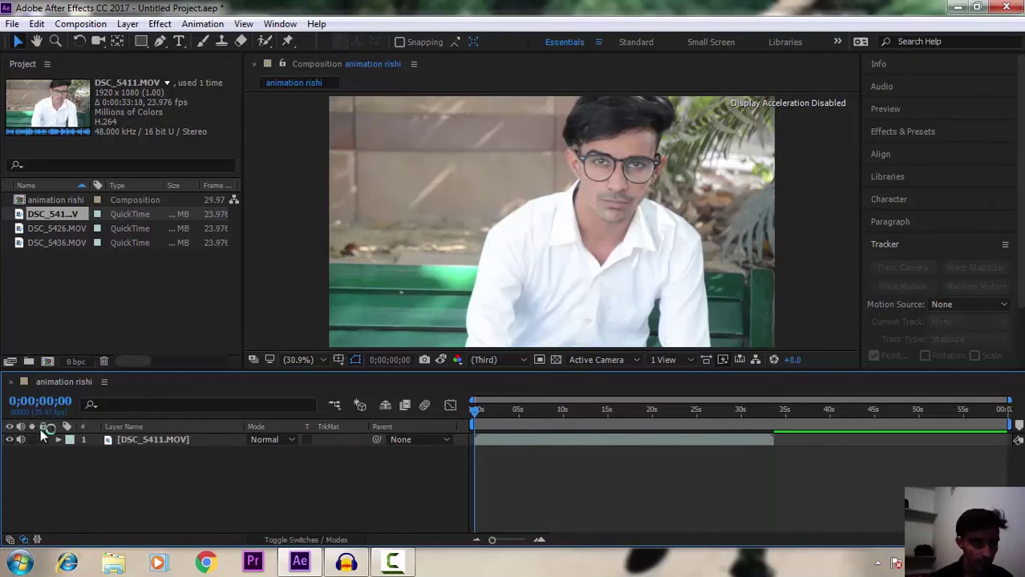
- Lock the DSC_5411 layer and confirm marquee selection can't grab it in the viewer
left_click(42, 439)
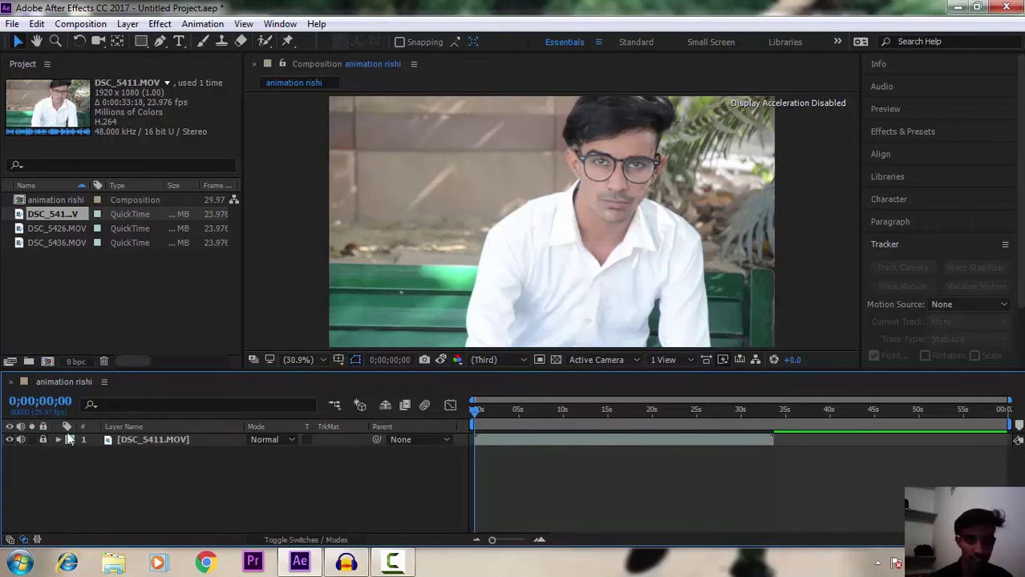
left_click_drag(445, 286, 393, 279)
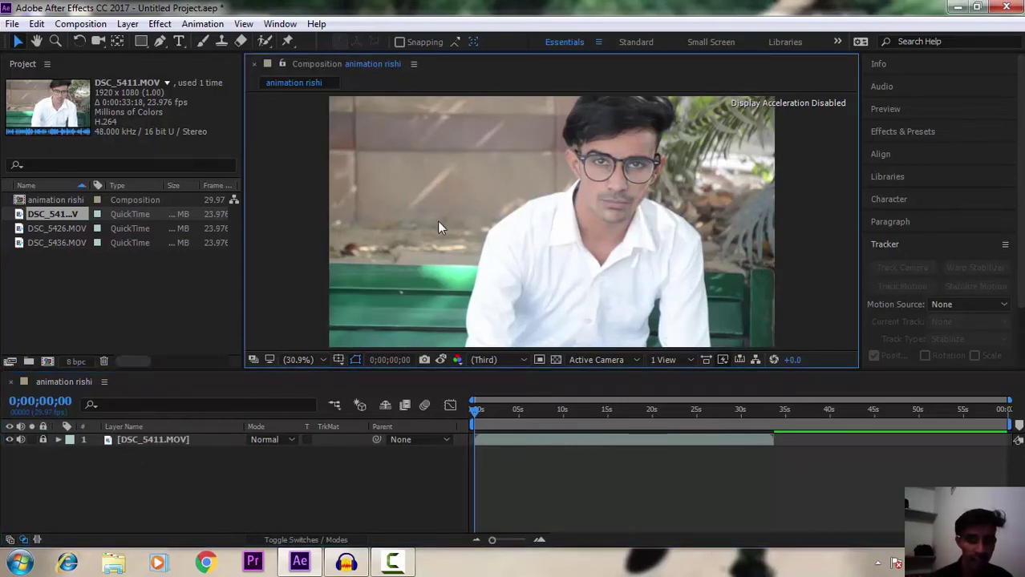
left_click_drag(505, 274, 346, 253)
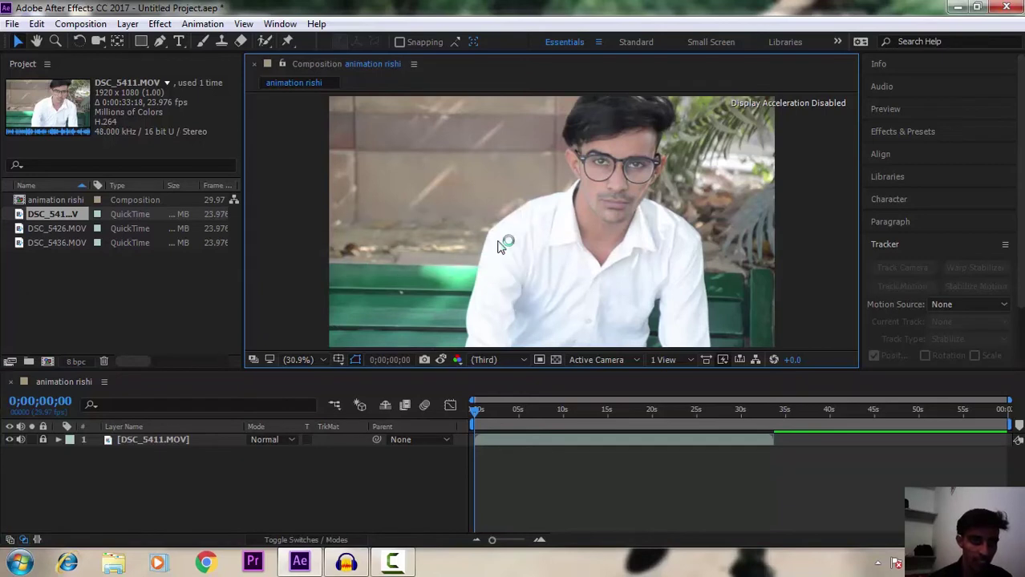
- Unlock DSC_5411, drag it around the frame, then undo back to its centred full-frame position
left_click(43, 438)
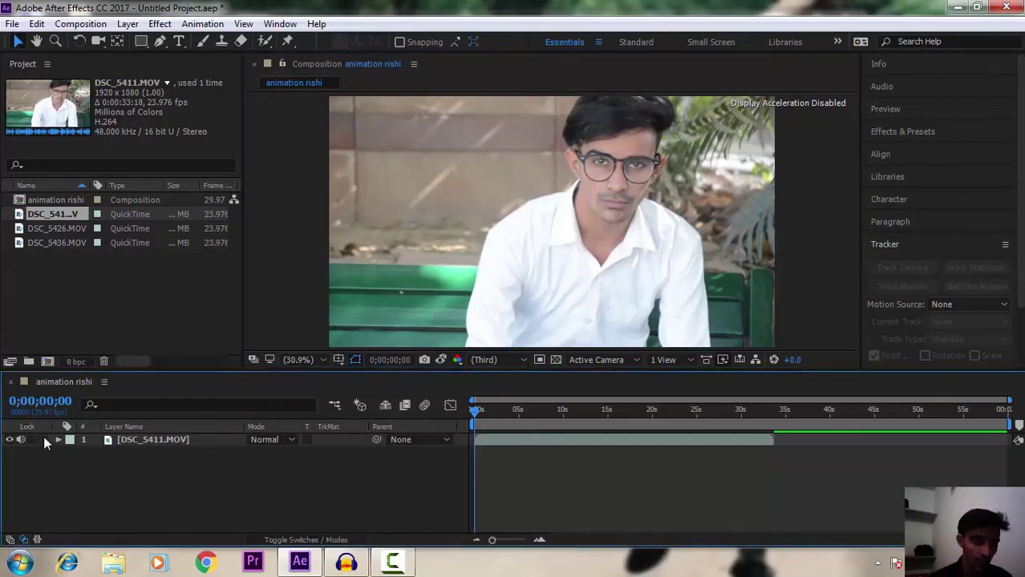
left_click_drag(480, 207, 356, 228)
left_click_drag(682, 131, 598, 177)
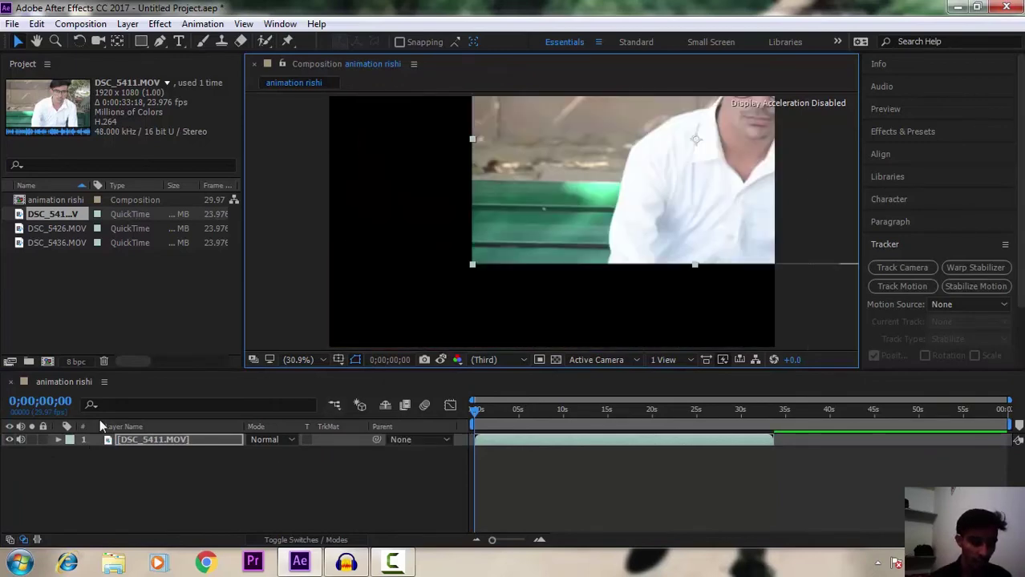
key("ctrl+z")
key("ctrl+z")
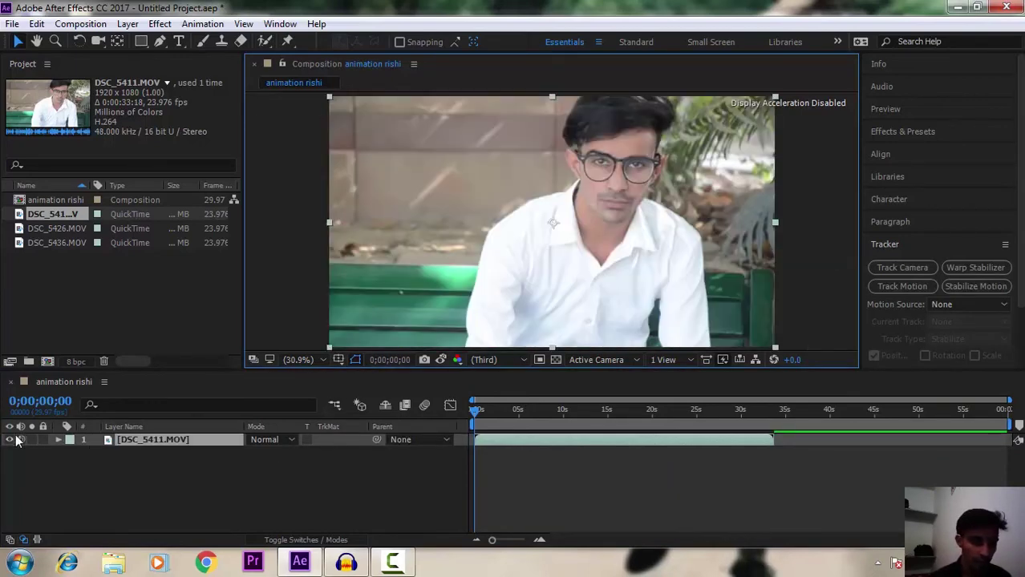
- Lock DSC_5411 again, verify it can't be selected in the viewer, and clear the project selection
left_click(43, 441)
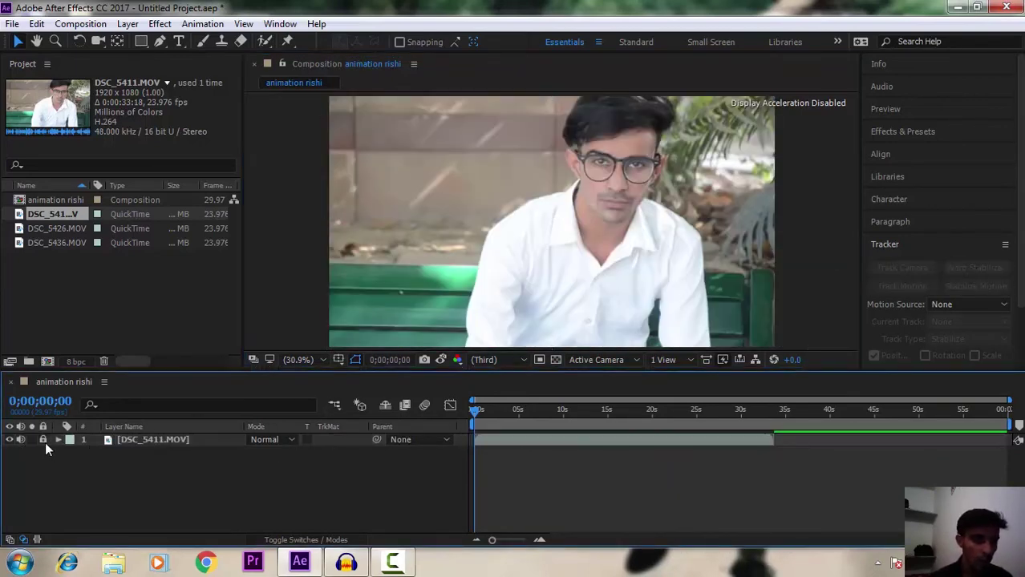
left_click(395, 330)
mouse_move(451, 286)
left_mouse_down()
mouse_move(297, 306)
mouse_move(618, 216)
mouse_move(377, 263)
left_mouse_up()
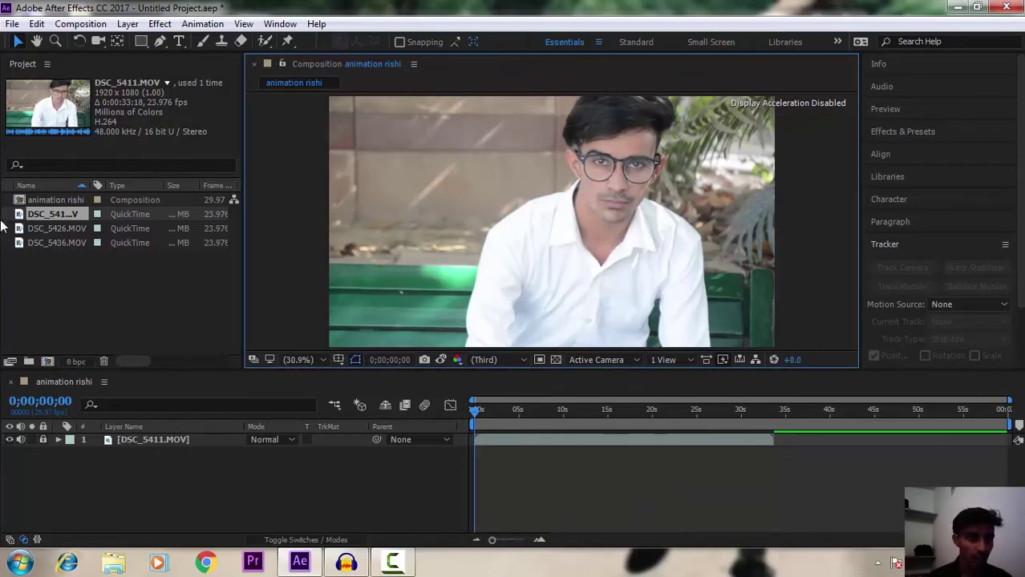
left_click(118, 278)
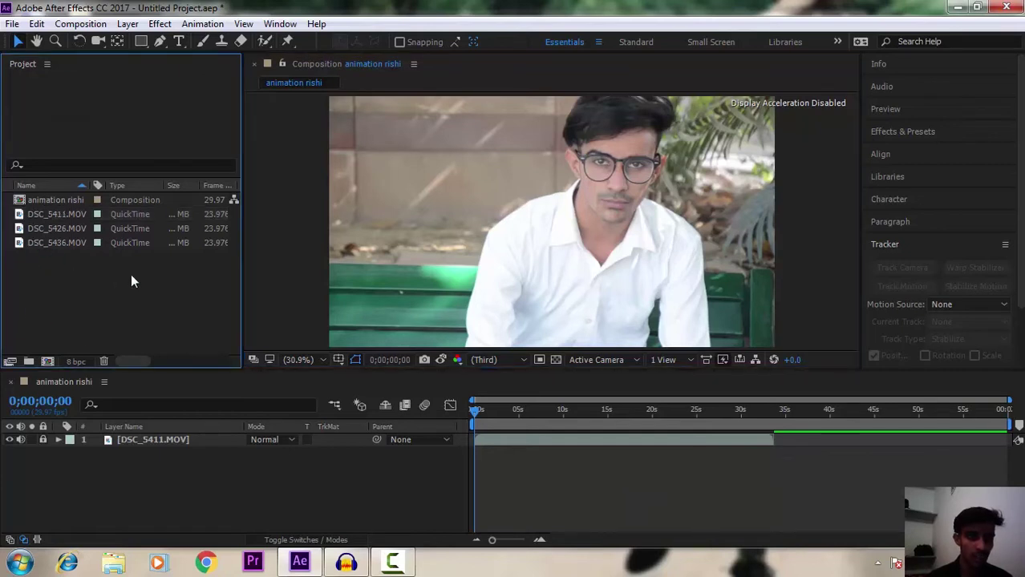
left_click(283, 148)
left_click(141, 321)
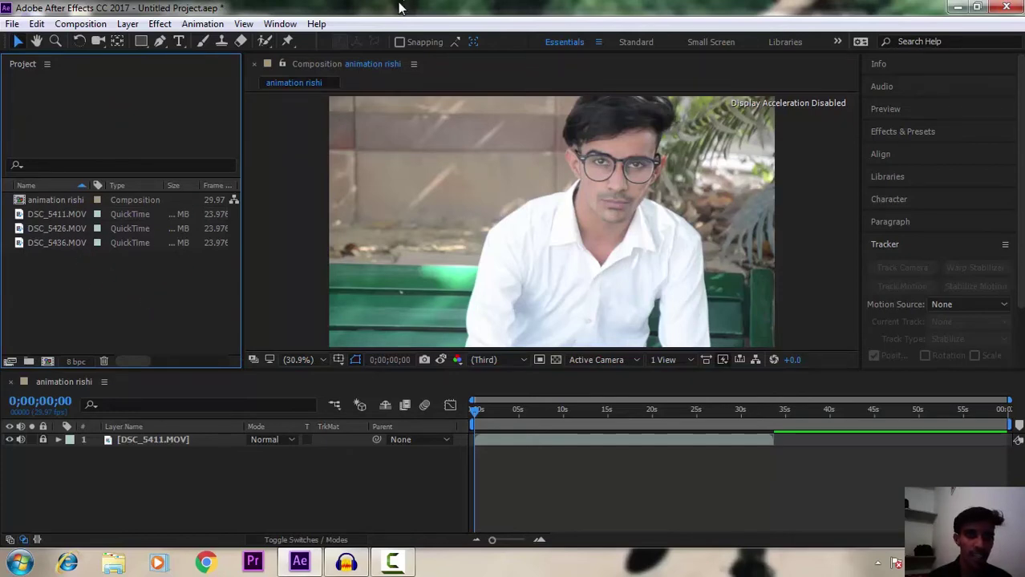
- Clear After Effects and Audacity off the desktop, then drag DSC_5411.MOV into the Project panel
left_click(955, 8)
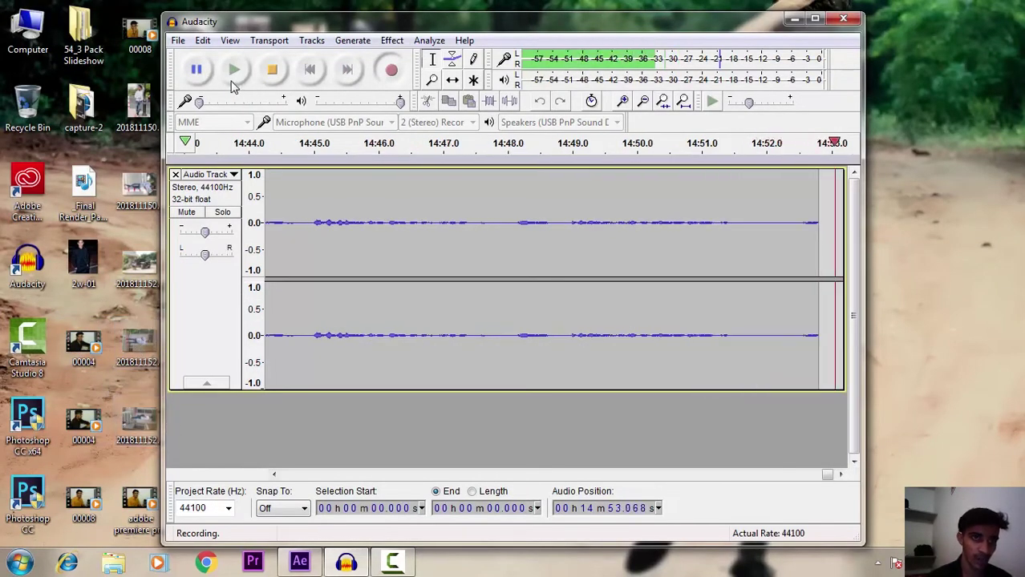
left_click_drag(288, 21, 445, 2)
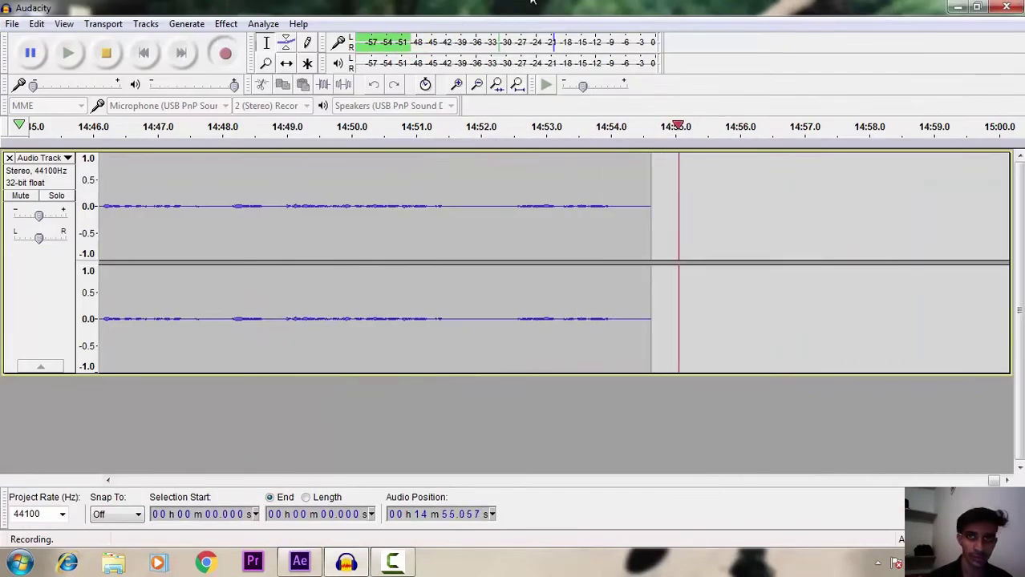
left_click(955, 8)
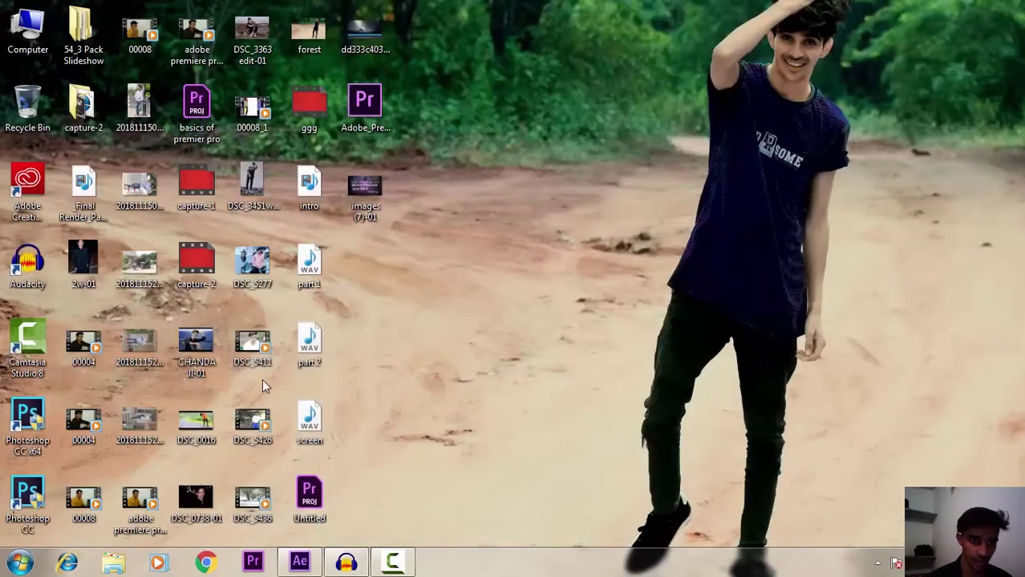
mouse_move(253, 341)
left_mouse_down()
mouse_move(328, 542)
mouse_move(281, 542)
left_mouse_up()
left_click_drag(87, 318, 83, 320)
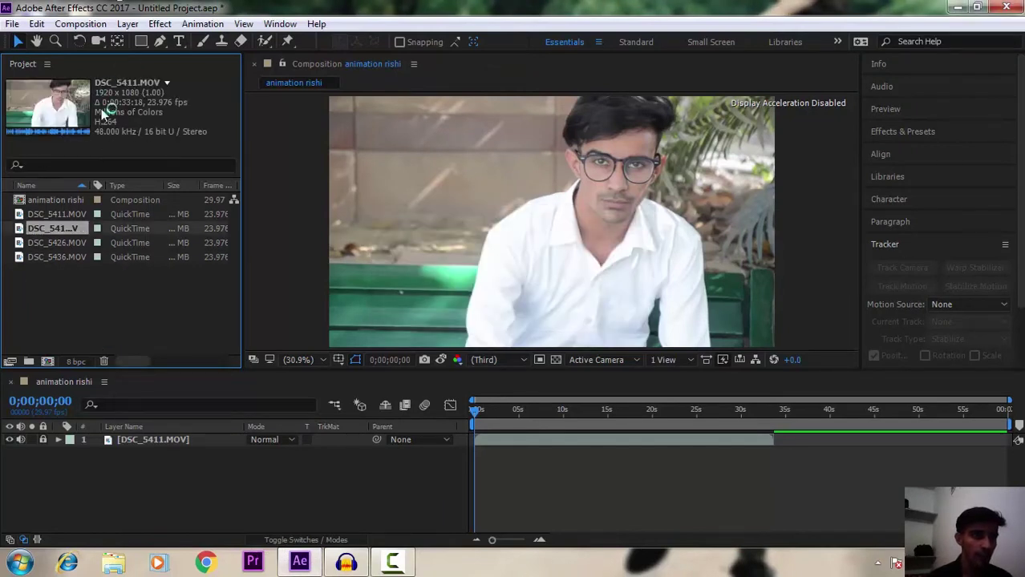
- Select DSC_5426.MOV in the Project panel and expand the Preview panel
left_click(67, 243)
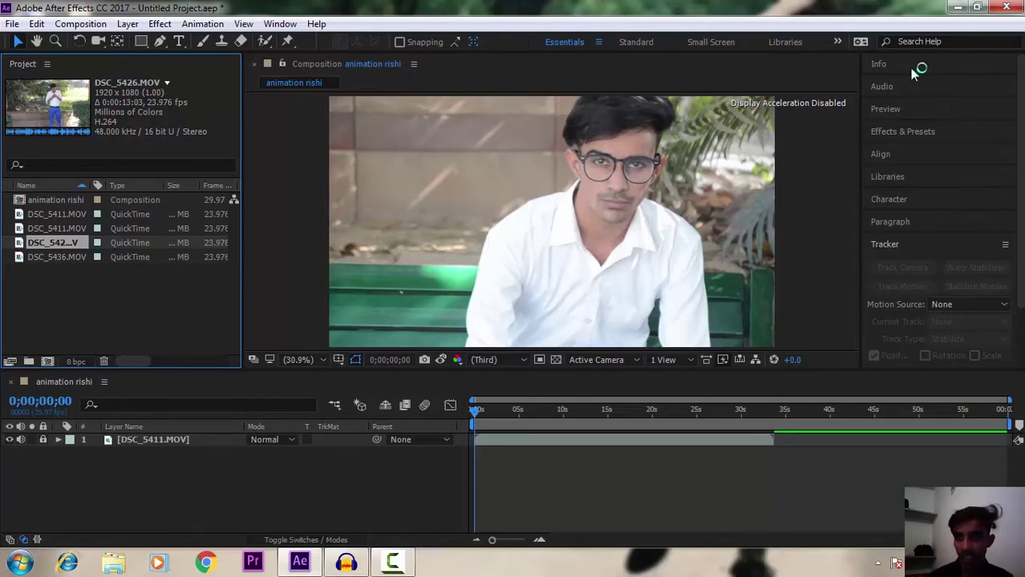
left_click(885, 111)
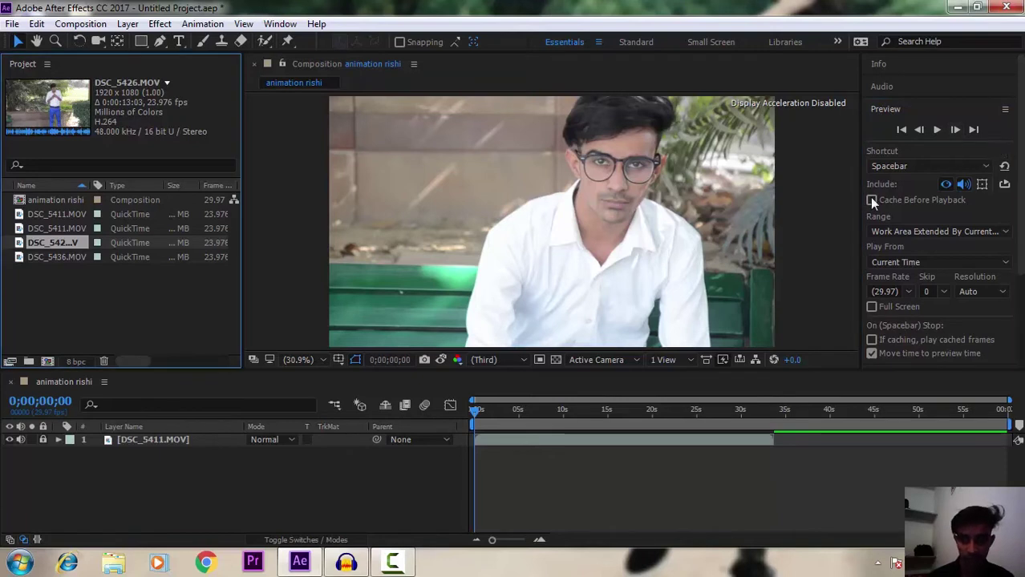
- Preview the composition, then drag the playhead back to the start
left_click(474, 414)
key("space")
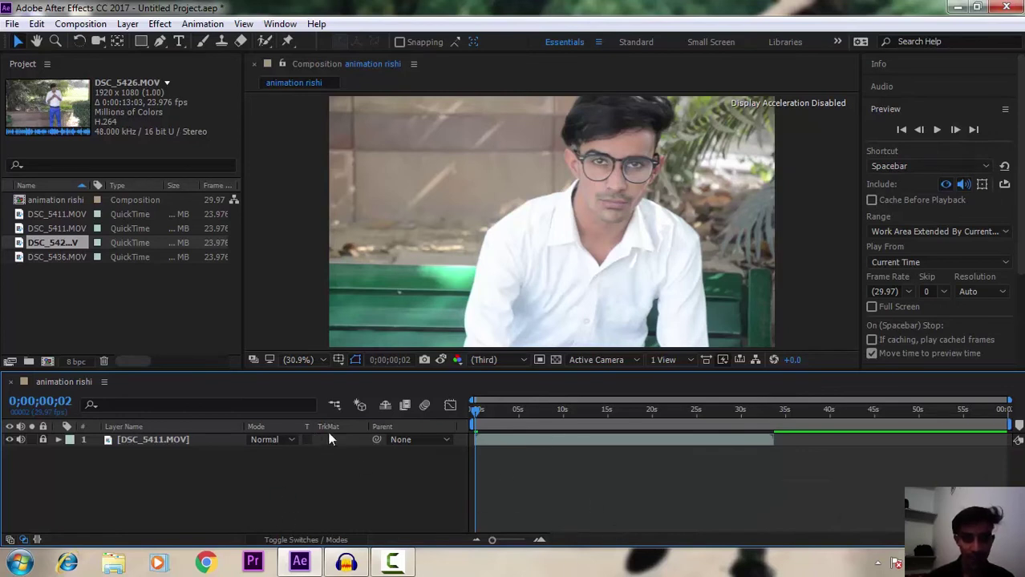
left_click_drag(477, 411, 451, 410)
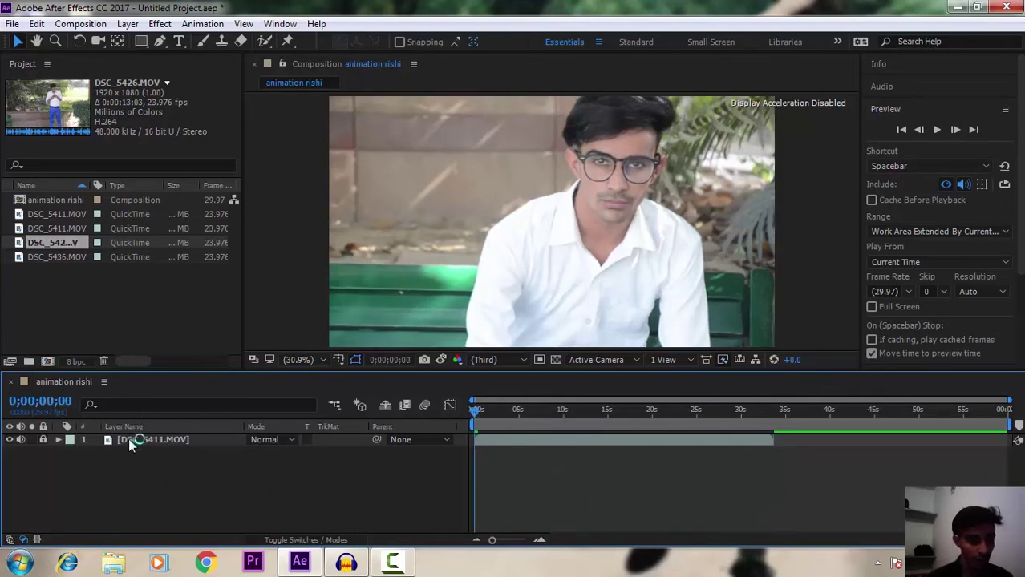
- Unlock the DSC_5411.MOV layer and twirl its Transform and Audio properties open and closed
left_click(43, 439)
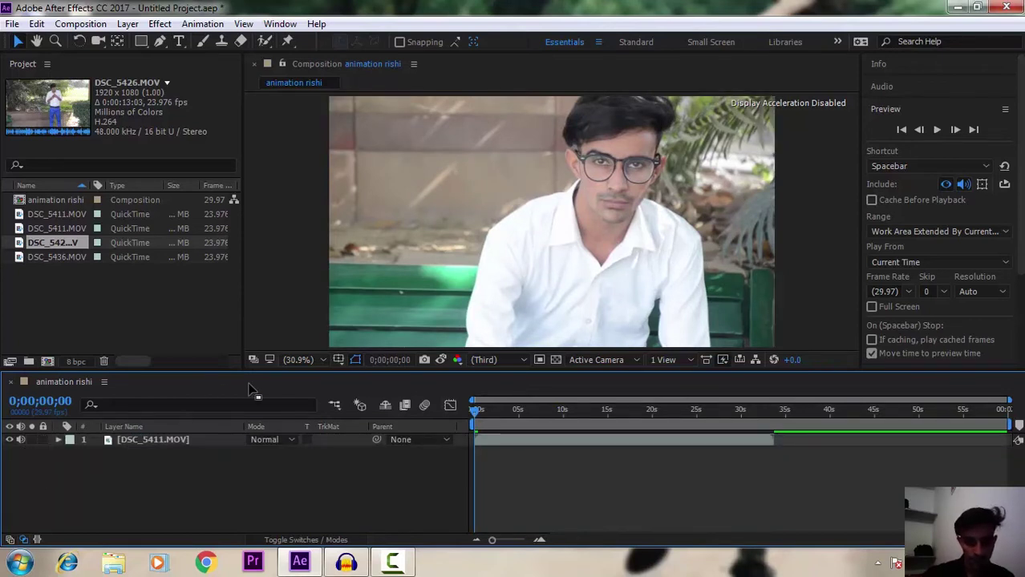
left_click(62, 441)
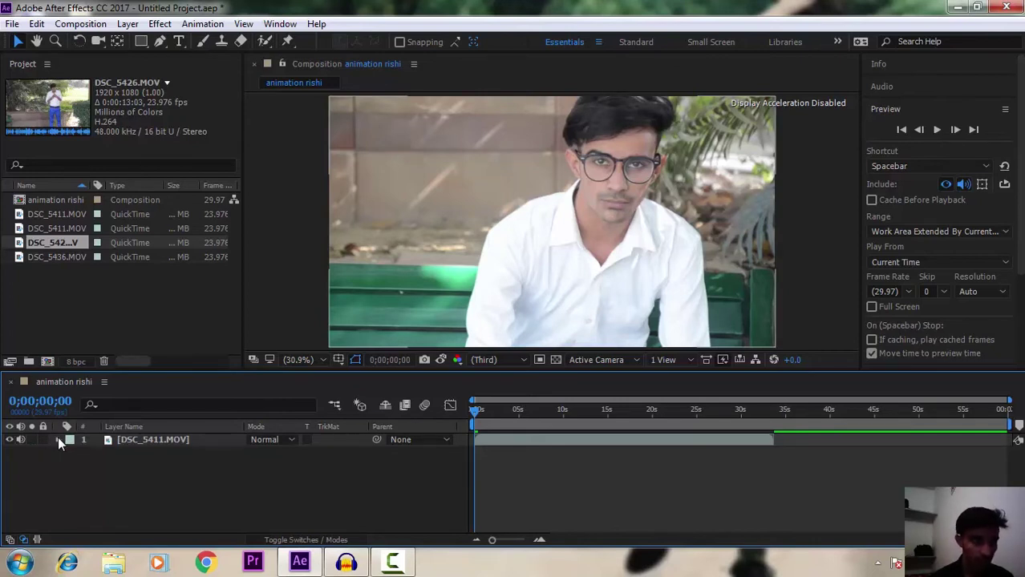
left_click(58, 440)
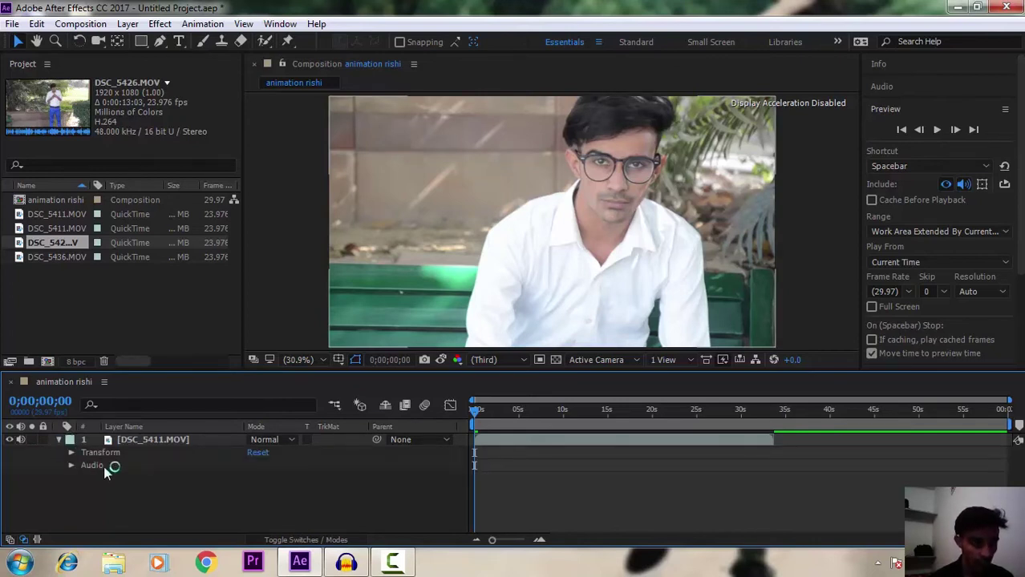
left_click(57, 440)
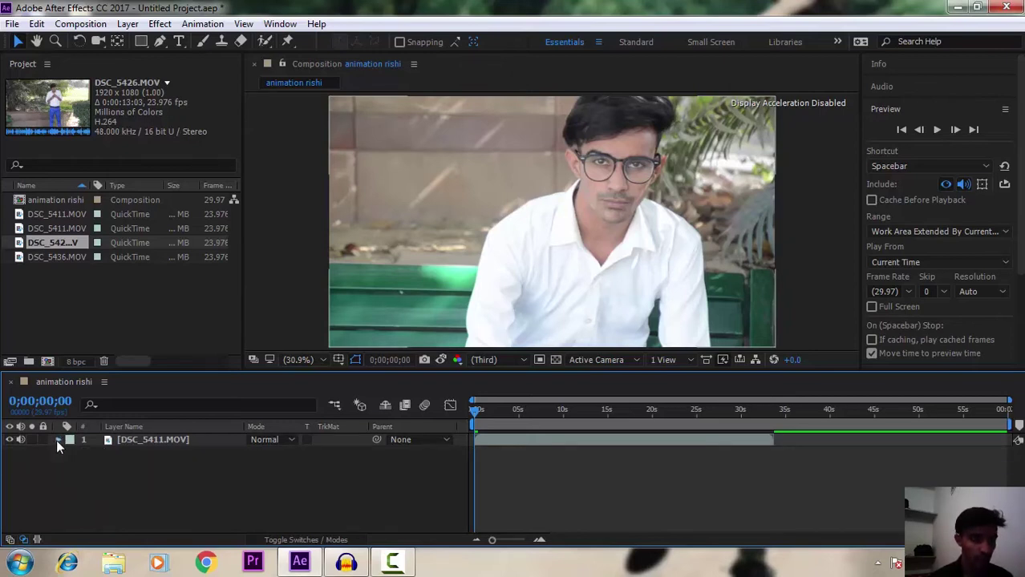
left_click(36, 40)
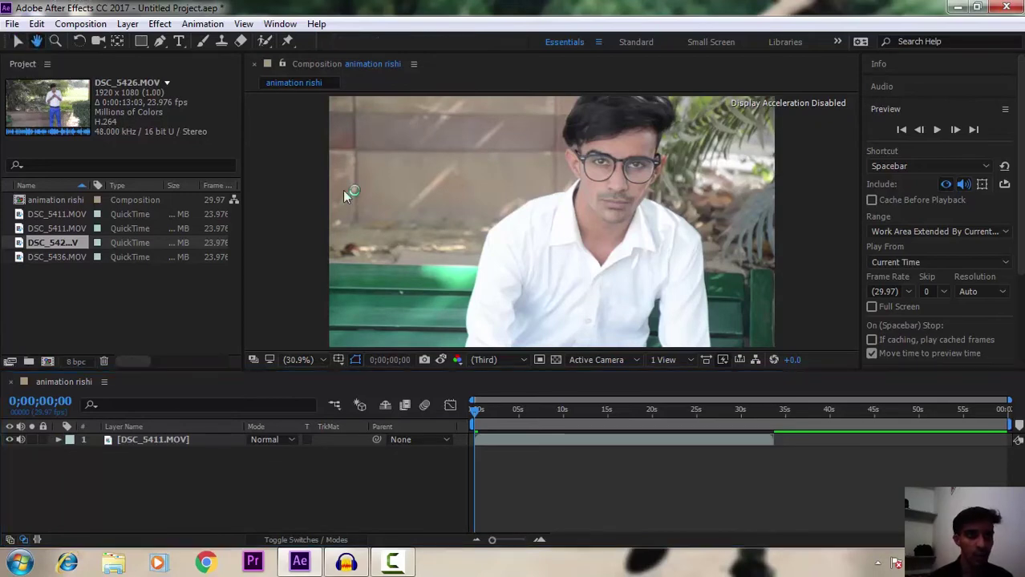
left_click_drag(602, 193, 630, 193)
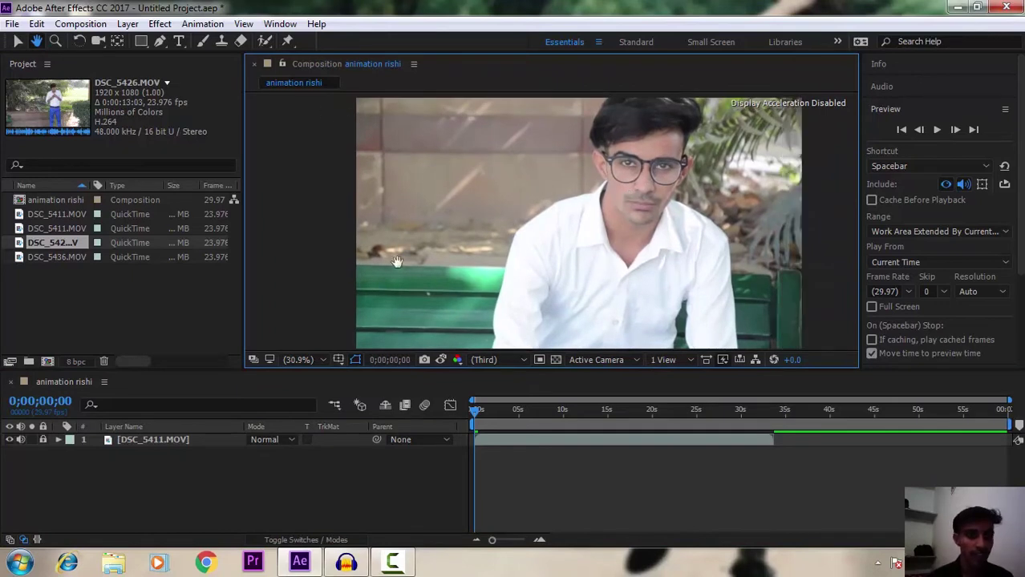
left_click(17, 41)
left_click(468, 199)
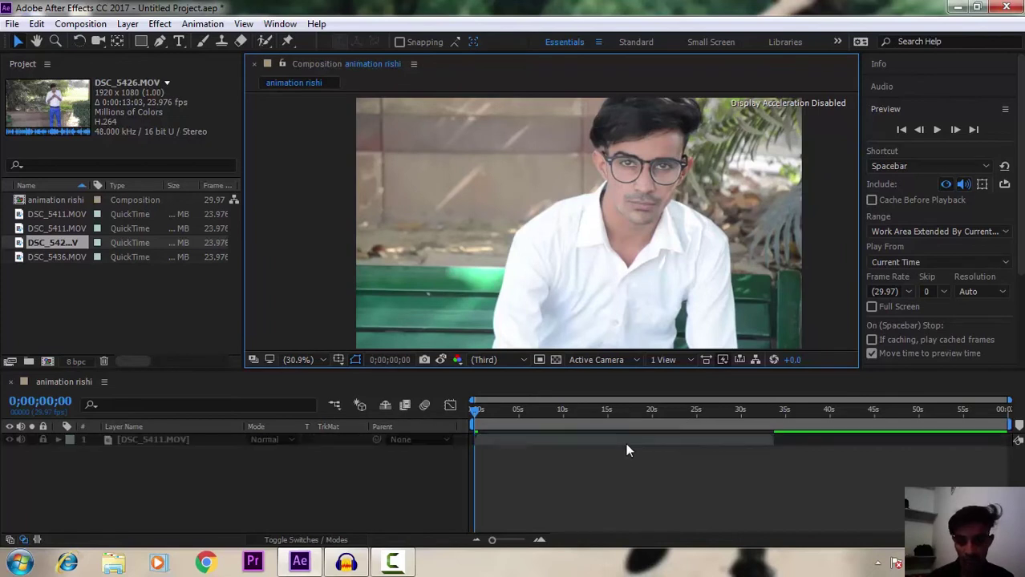
left_click(681, 442)
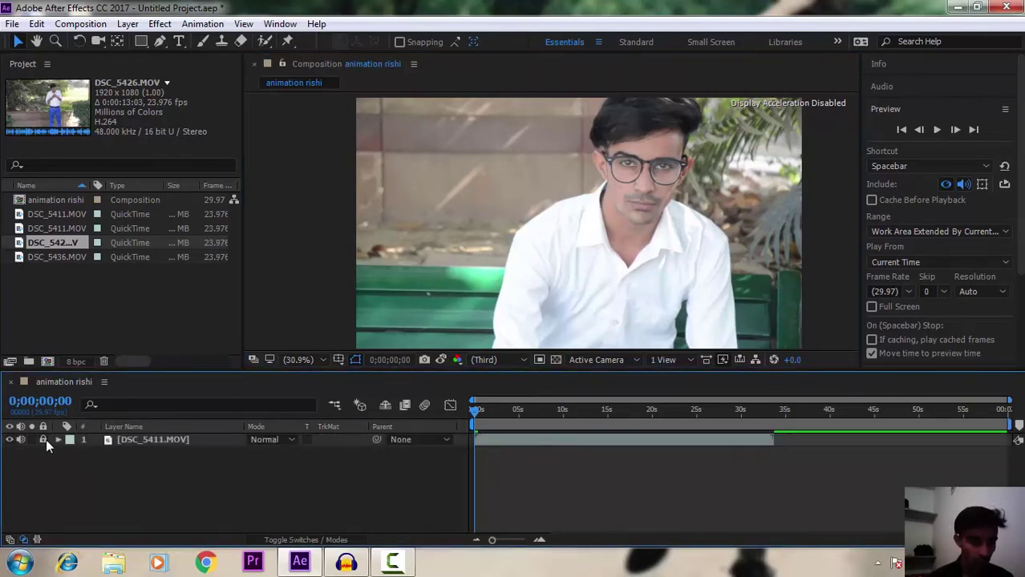
left_click(502, 443)
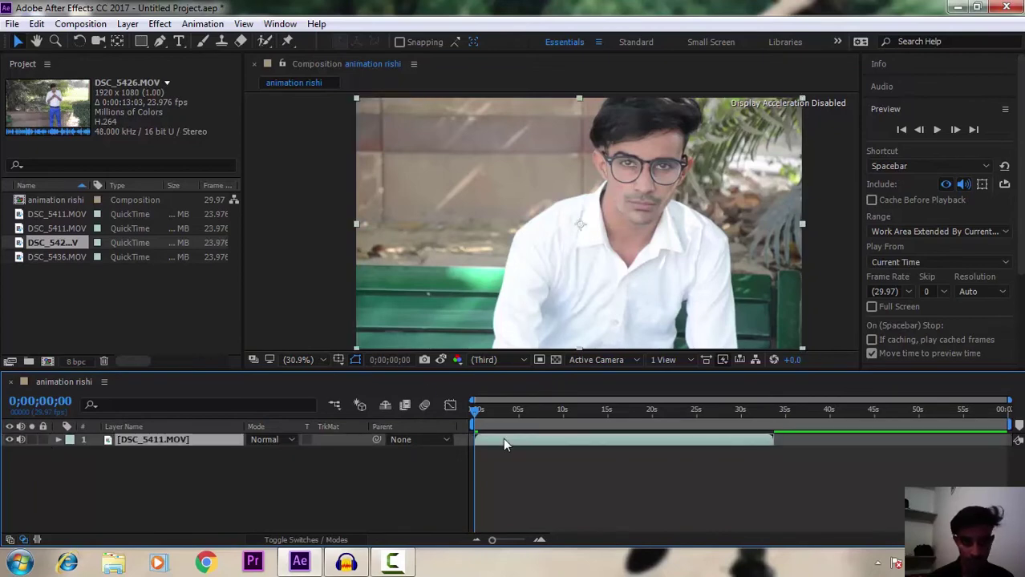
mouse_move(503, 443)
left_mouse_down()
mouse_move(514, 453)
mouse_move(496, 454)
left_mouse_up()
left_click_drag(586, 158, 535, 152)
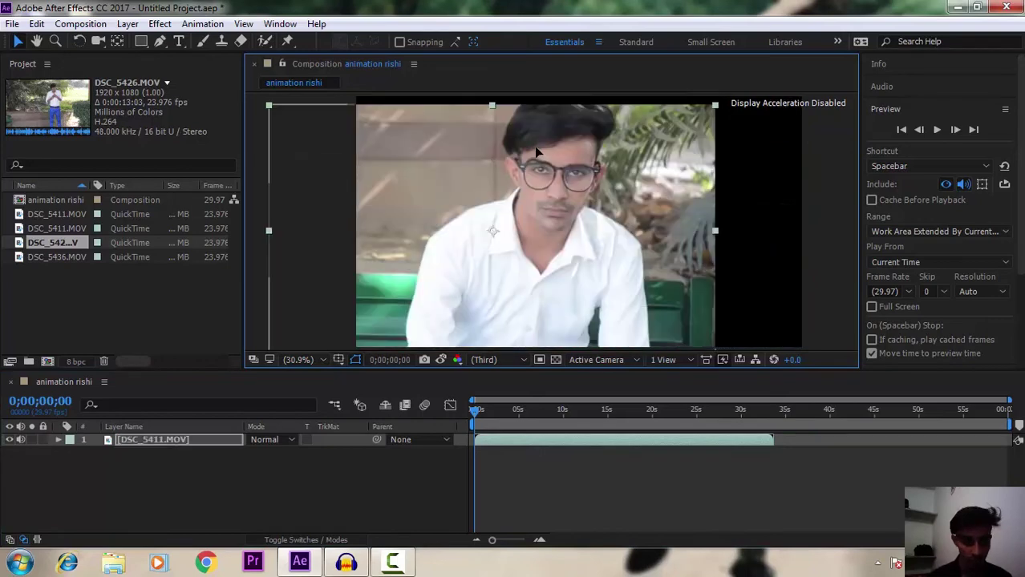
key("ctrl+z")
left_click(56, 41)
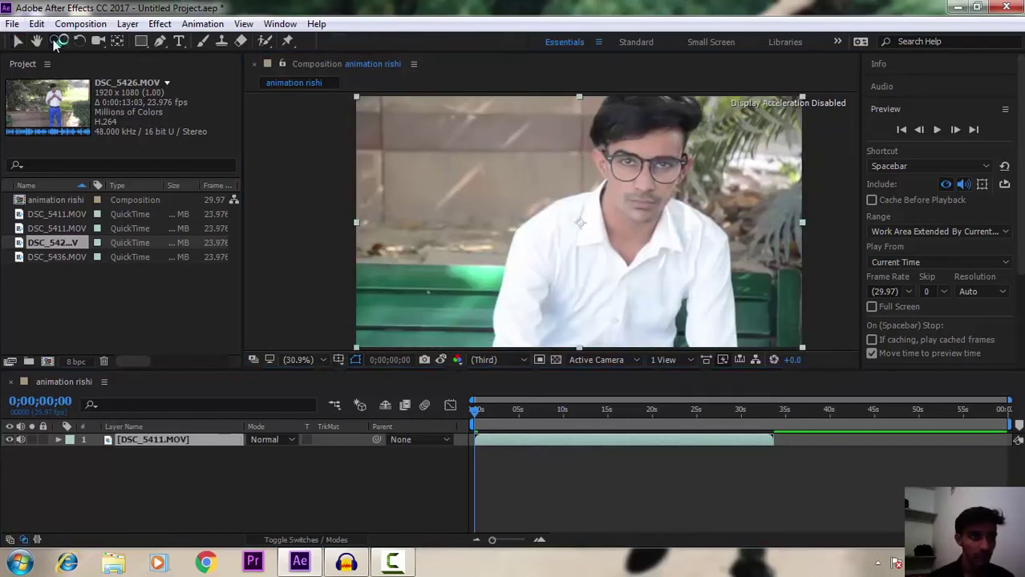
left_click(616, 219)
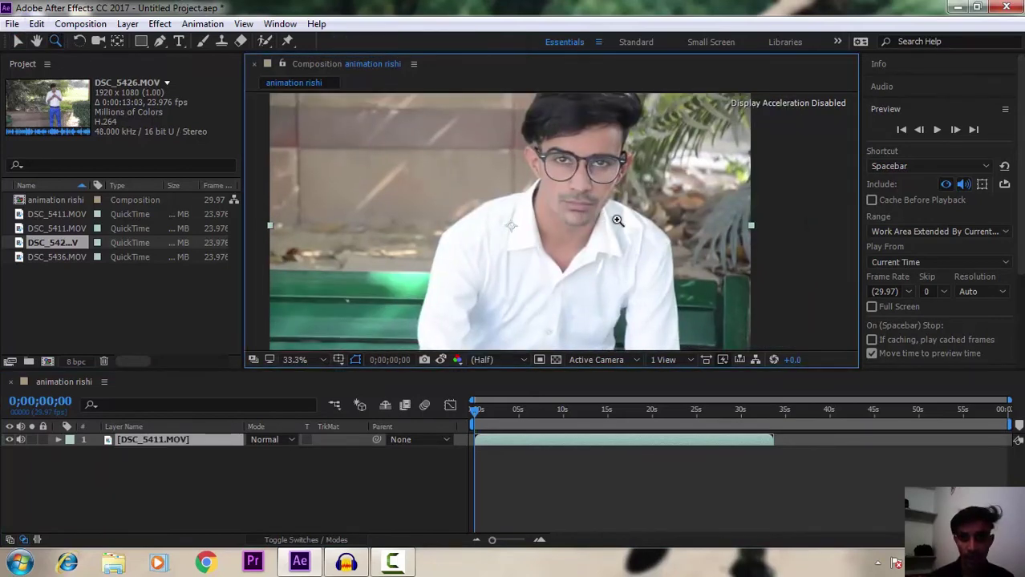
left_click(586, 184)
left_click(586, 182)
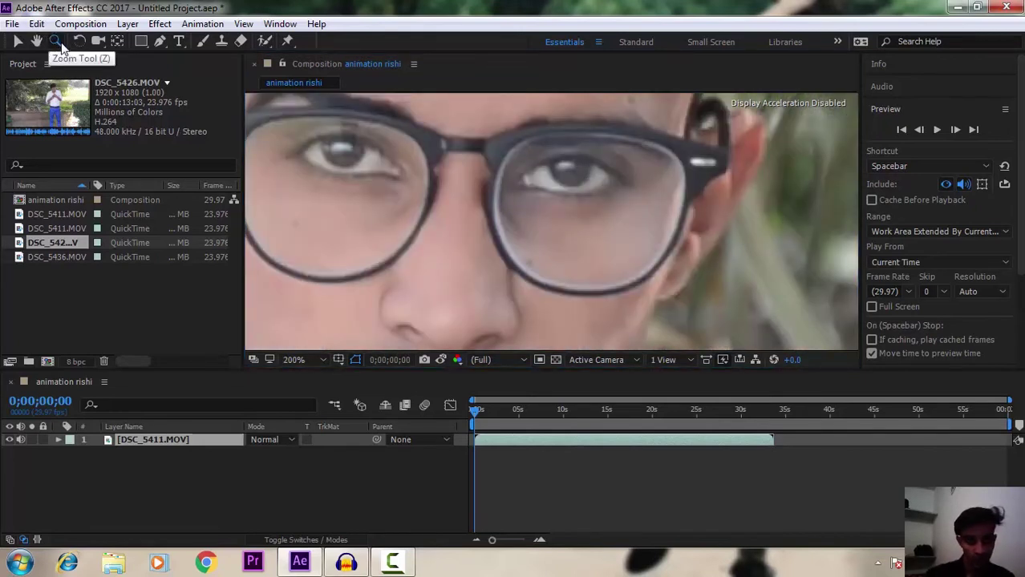
left_click(299, 357)
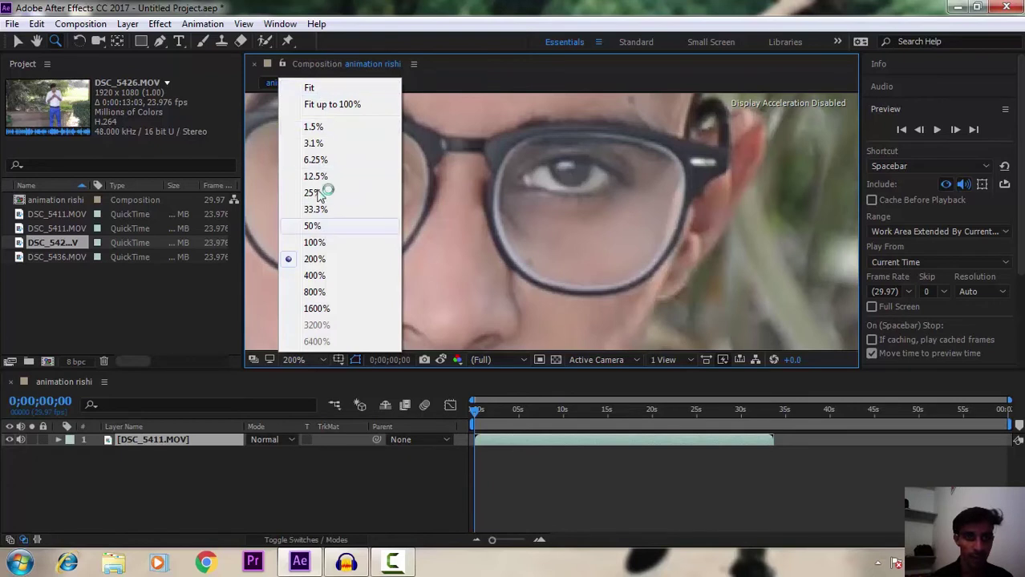
left_click(328, 88)
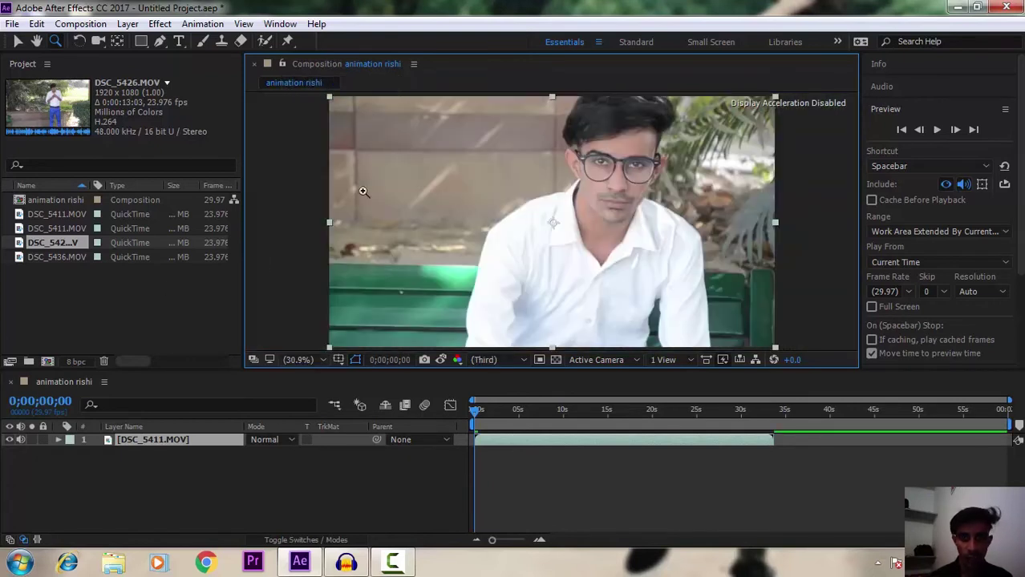
key("v")
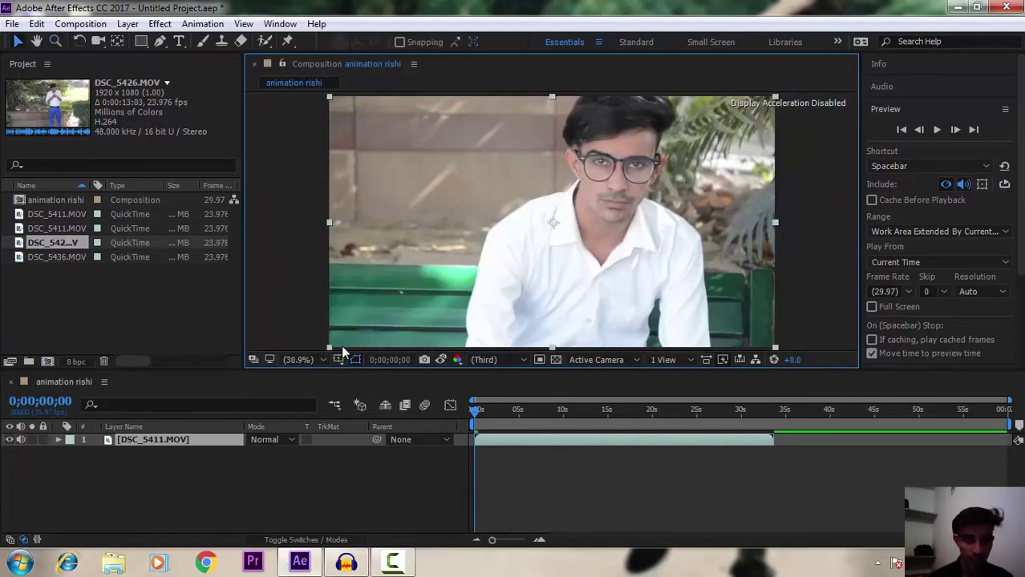
left_click(305, 360)
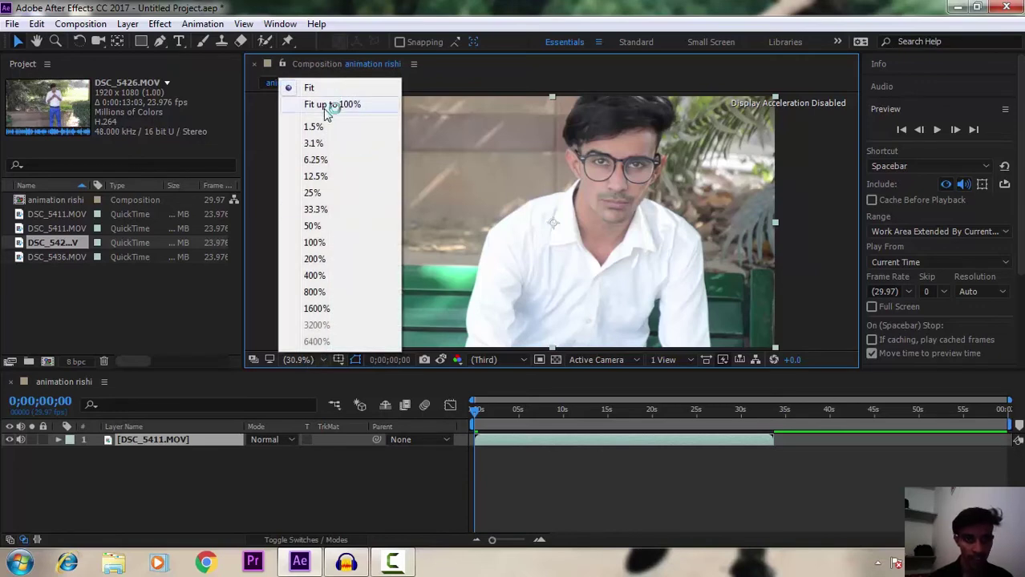
left_click(318, 175)
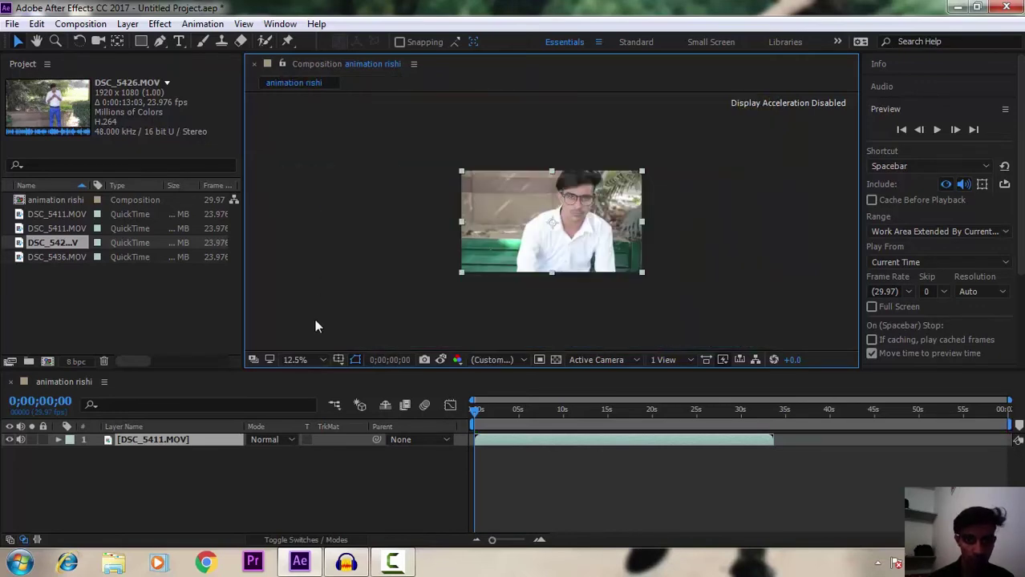
left_click(300, 357)
left_click(329, 222)
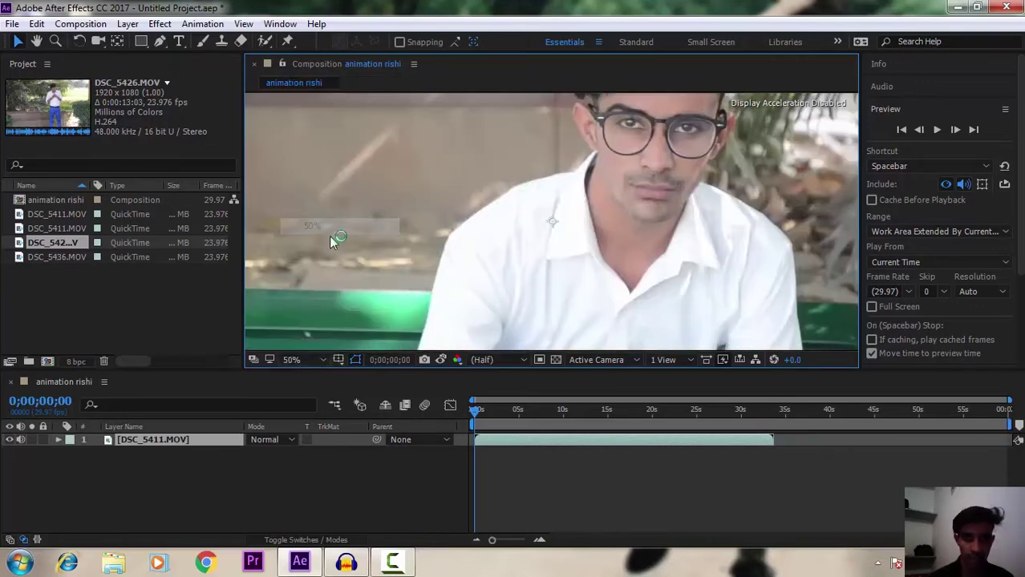
left_click(298, 360)
left_click(321, 307)
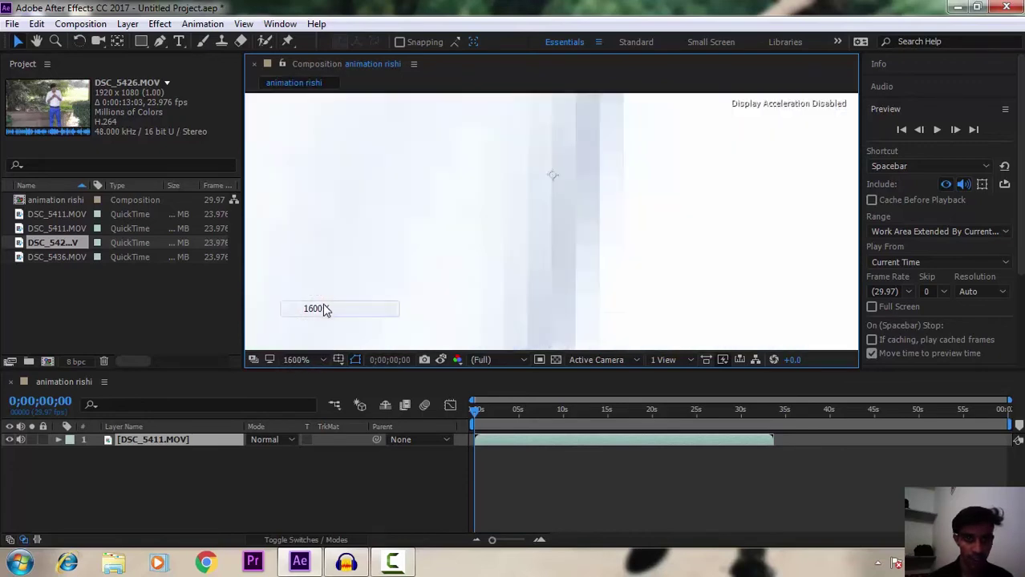
left_click(304, 359)
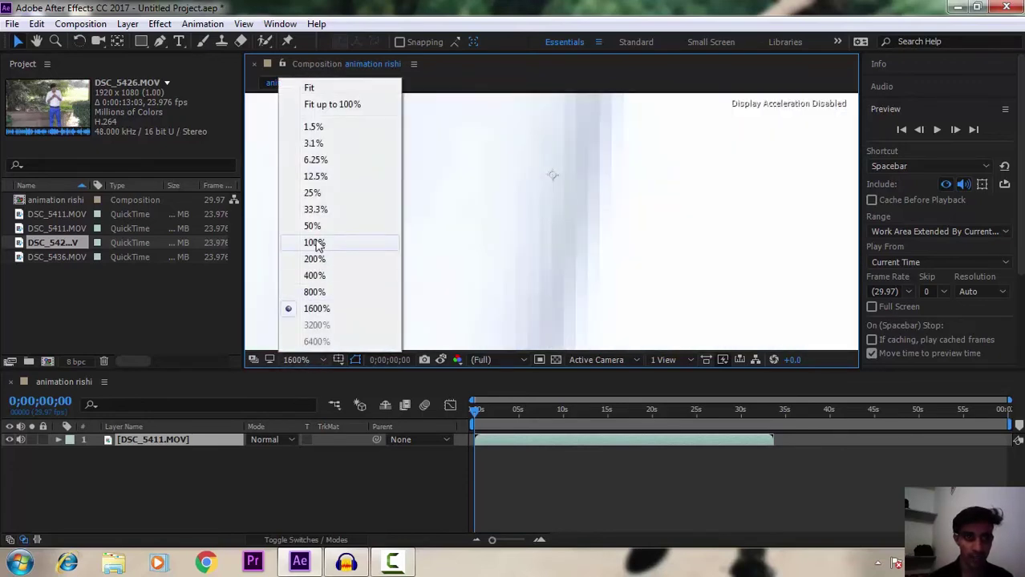
left_click(318, 241)
left_click(298, 360)
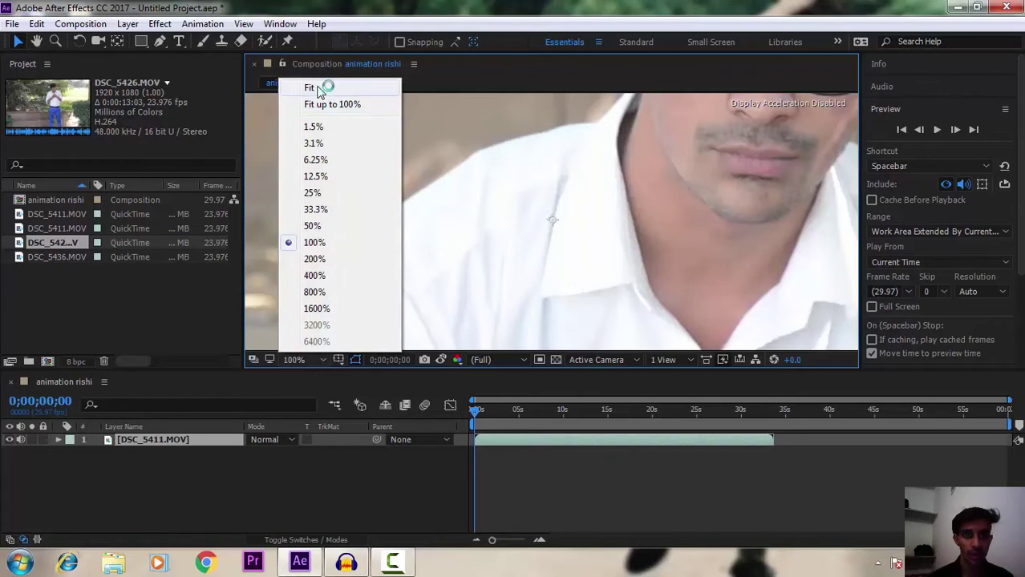
left_click(317, 87)
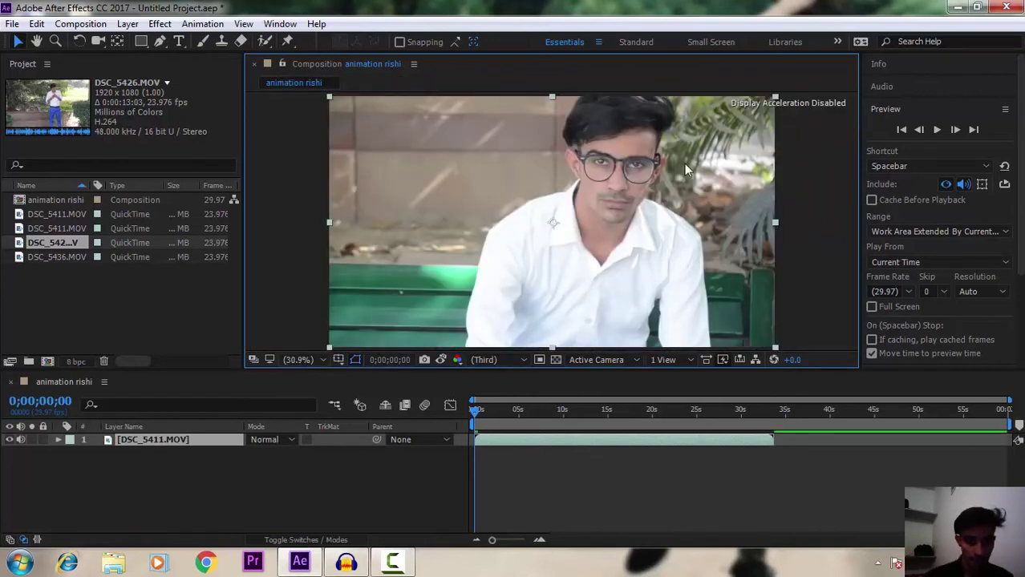
- Rotate the footage counter-clockwise with the Rotation tool, then undo it back to zero
left_click(80, 41)
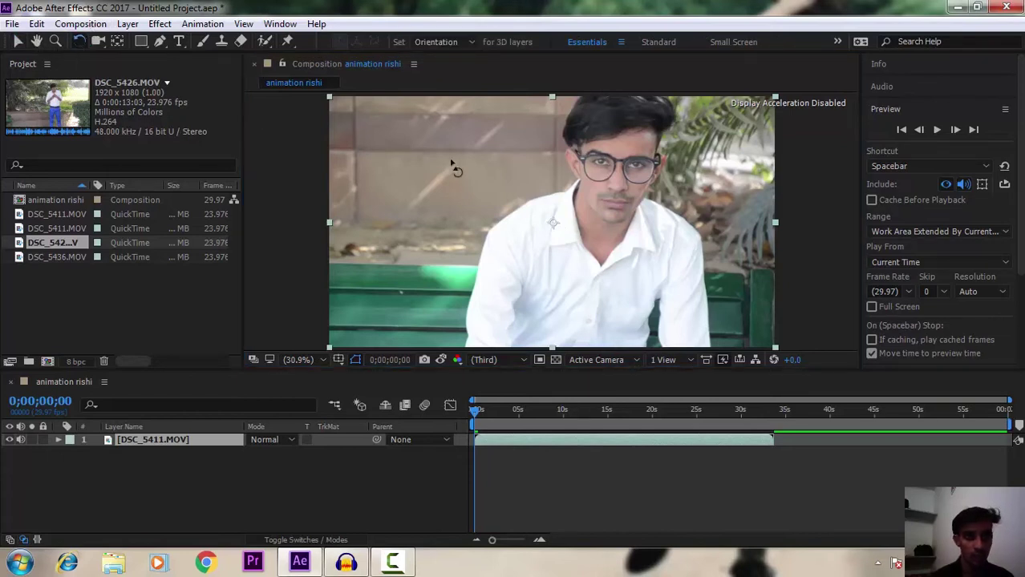
mouse_move(490, 176)
left_mouse_down()
mouse_move(469, 182)
mouse_move(459, 206)
mouse_move(633, 210)
left_mouse_up()
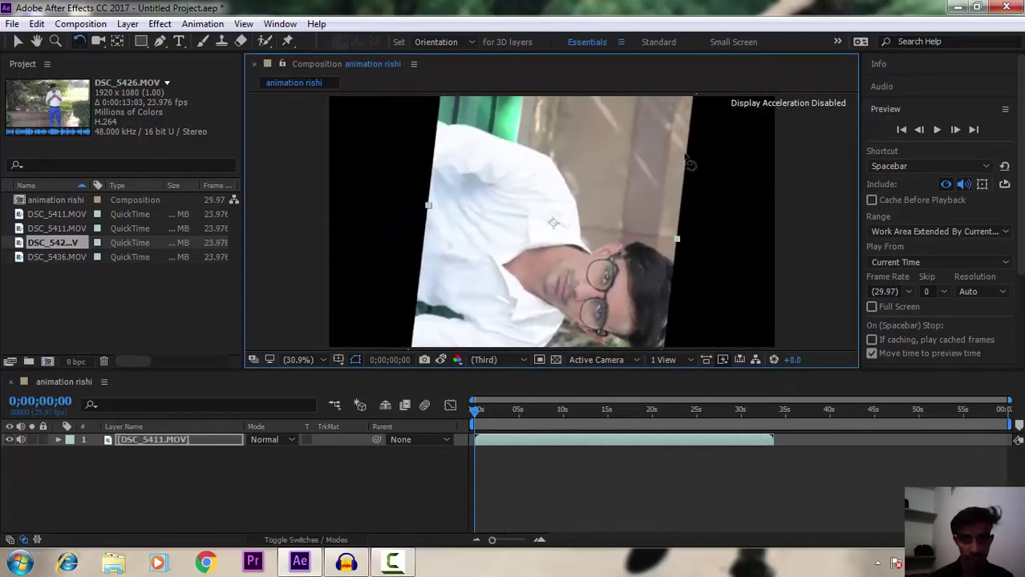
key("ctrl+z")
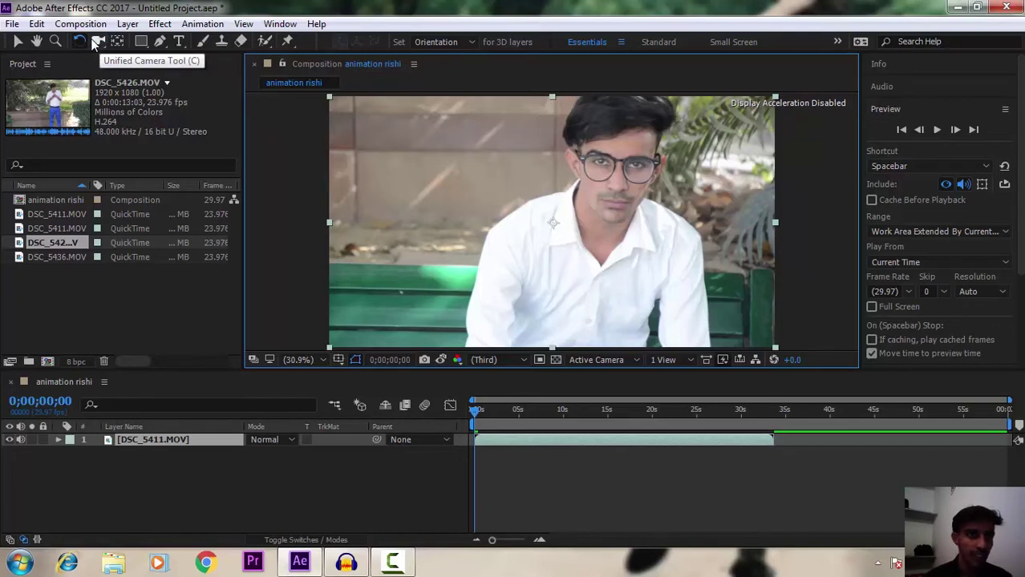
- Nudge the footage's anchor point down with Pan Behind, undo it, and pick the Rectangle tool
left_click(116, 42)
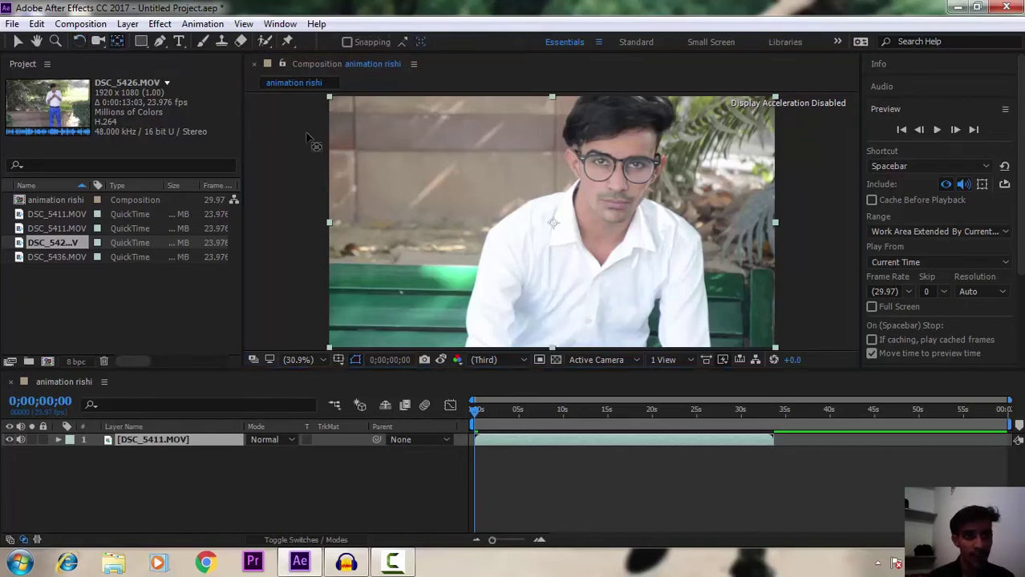
left_click_drag(553, 224, 553, 235)
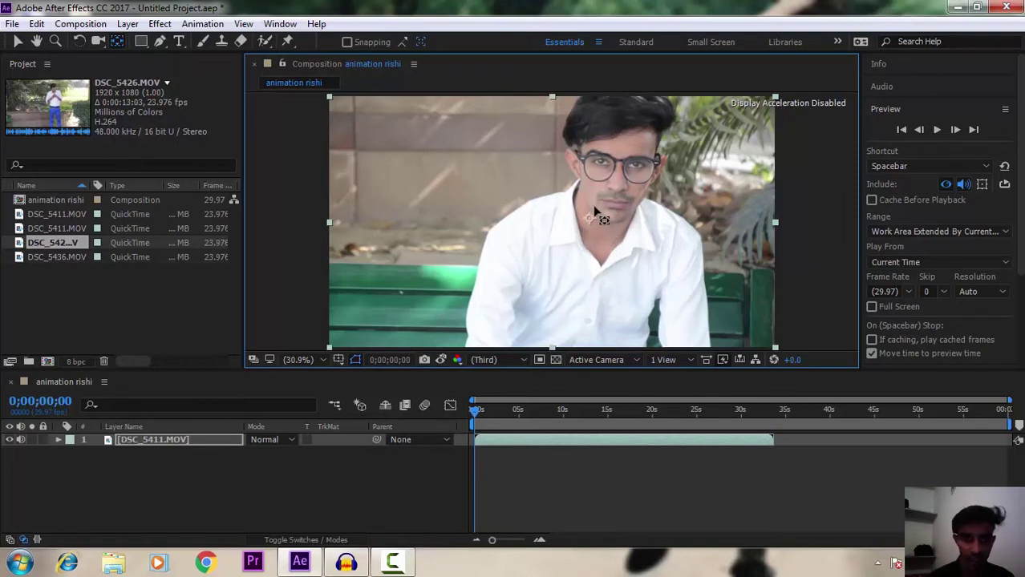
key("ctrl+z")
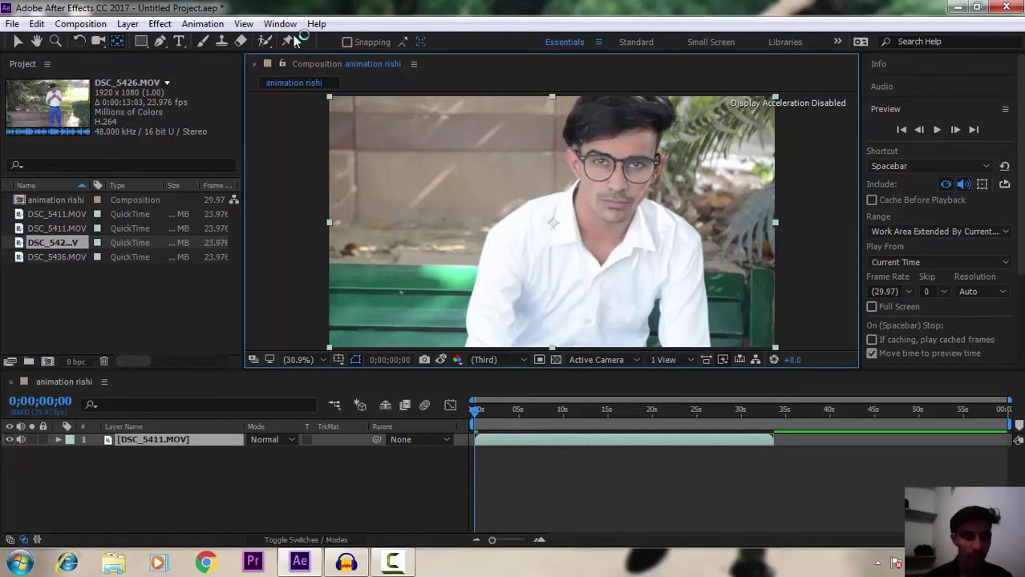
left_click(141, 40)
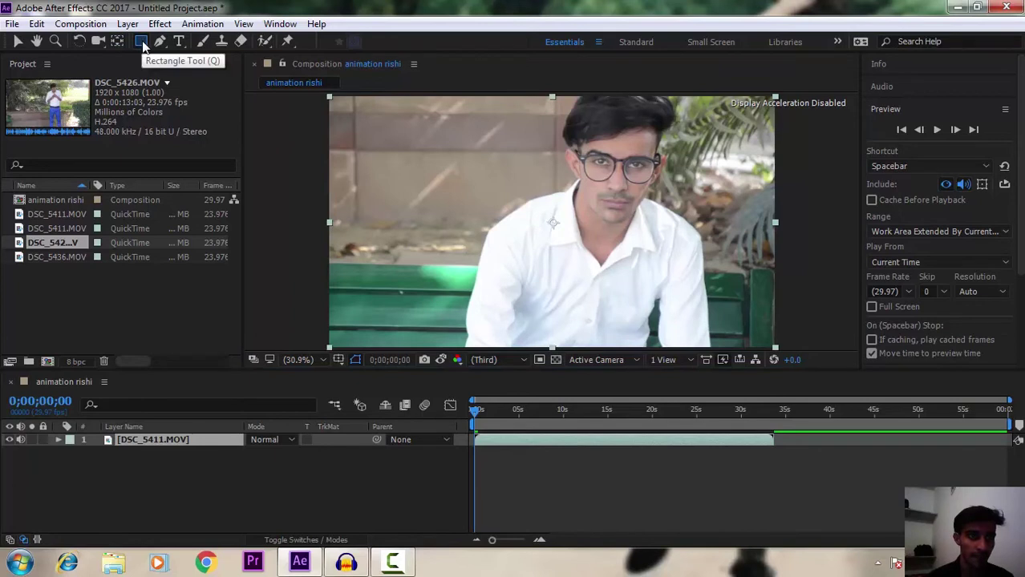
left_click(142, 41)
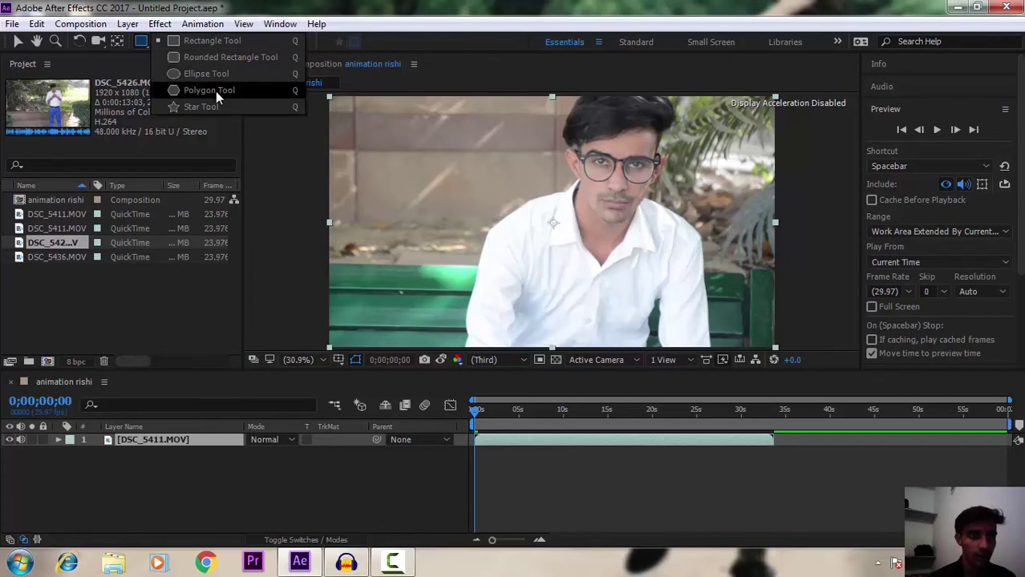
left_click(145, 43)
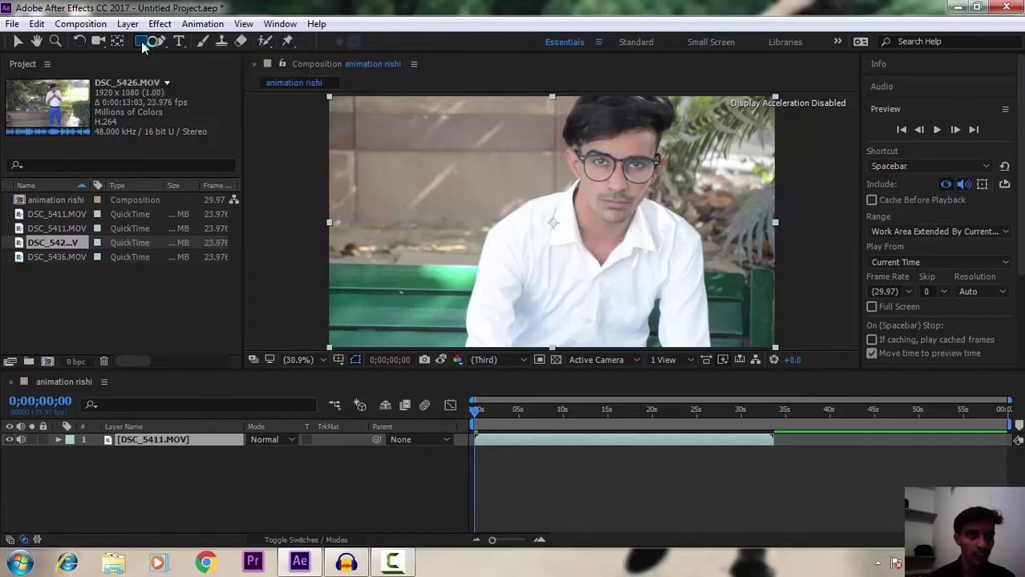
left_click(165, 477)
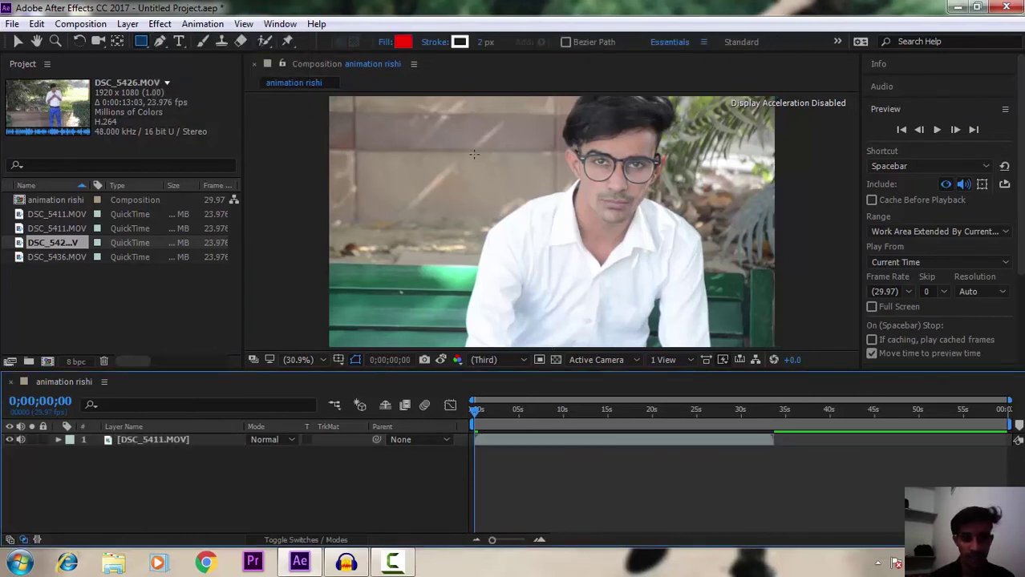
left_click_drag(452, 146, 553, 222)
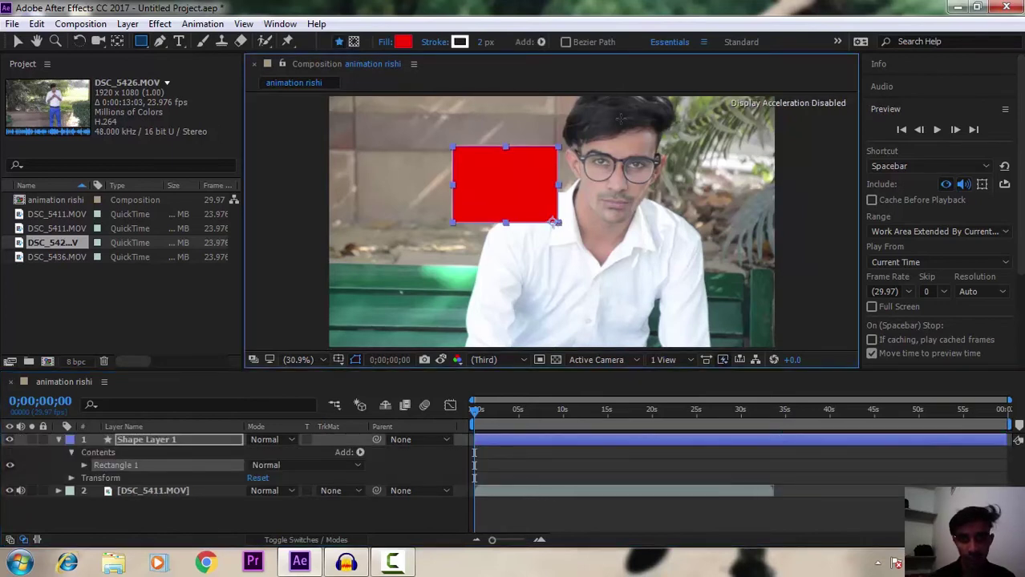
left_click_drag(677, 177, 702, 198)
key("ctrl+z")
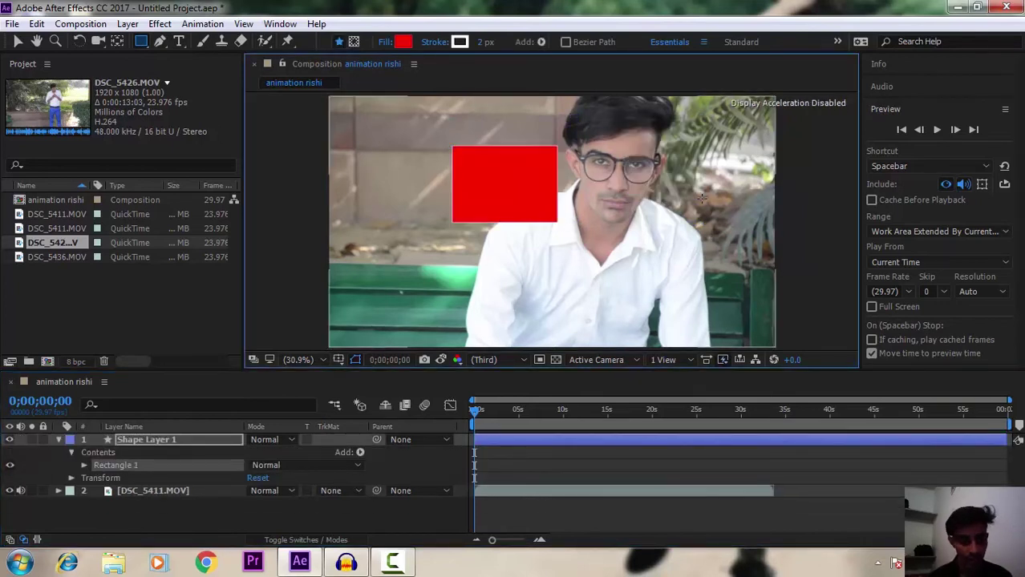
key("ctrl+z")
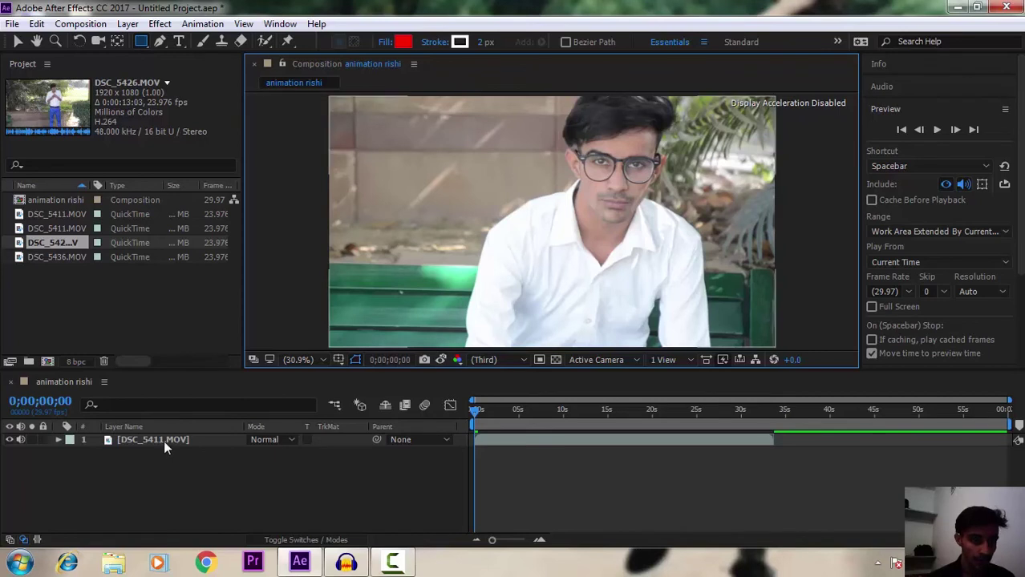
left_click(163, 441)
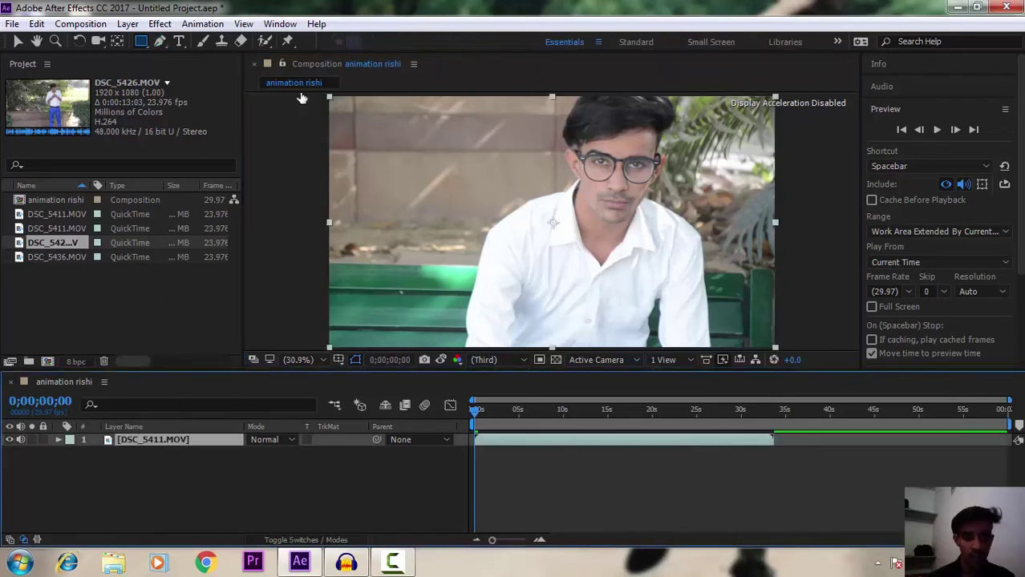
left_click_drag(454, 162, 706, 286)
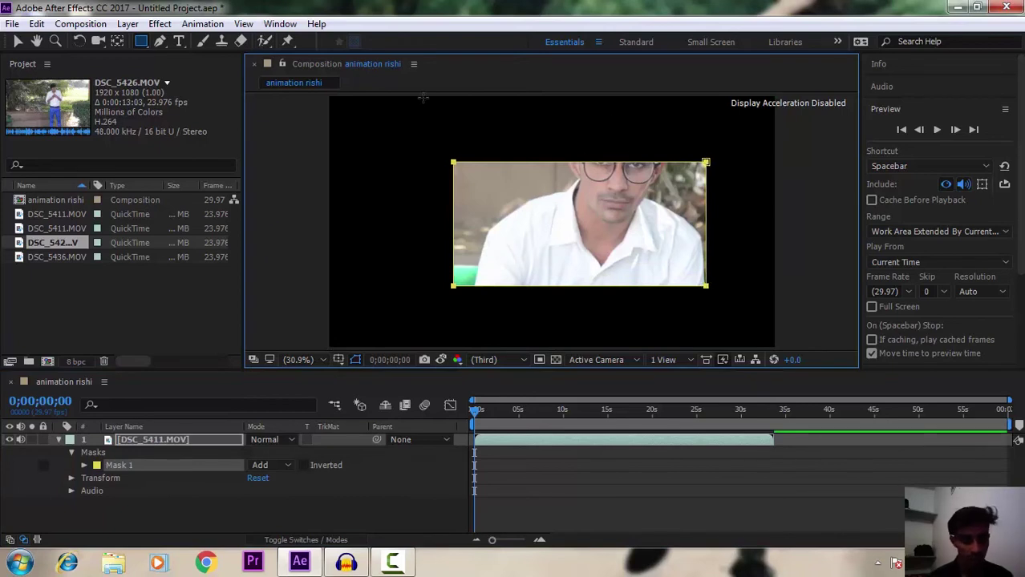
key("ctrl+z")
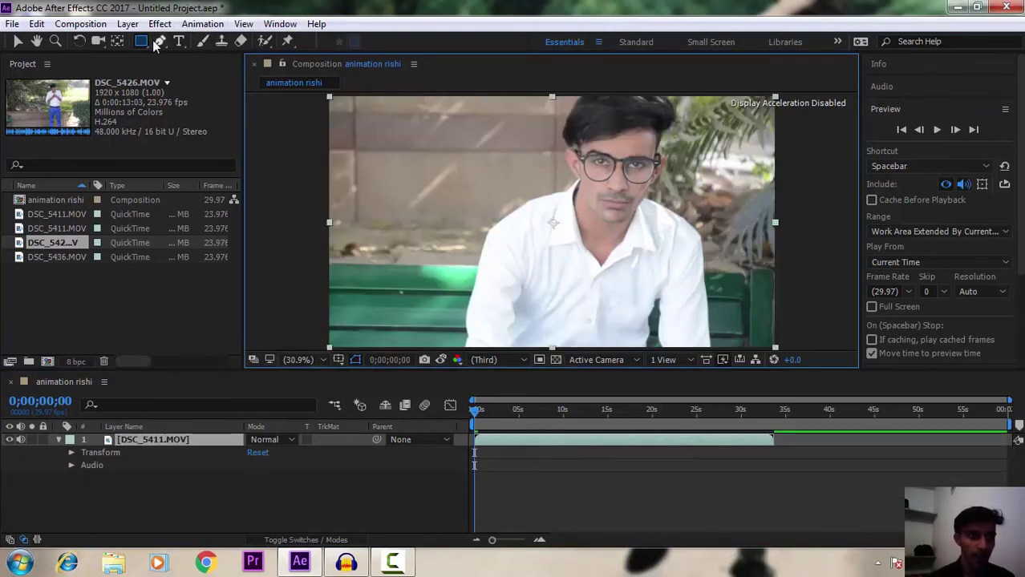
left_click(159, 43)
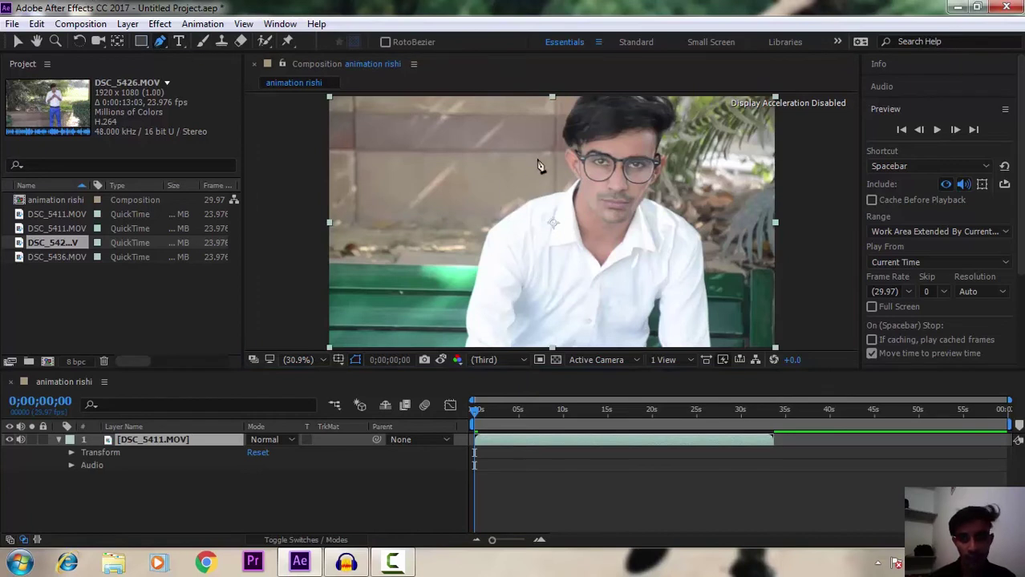
left_click(561, 105)
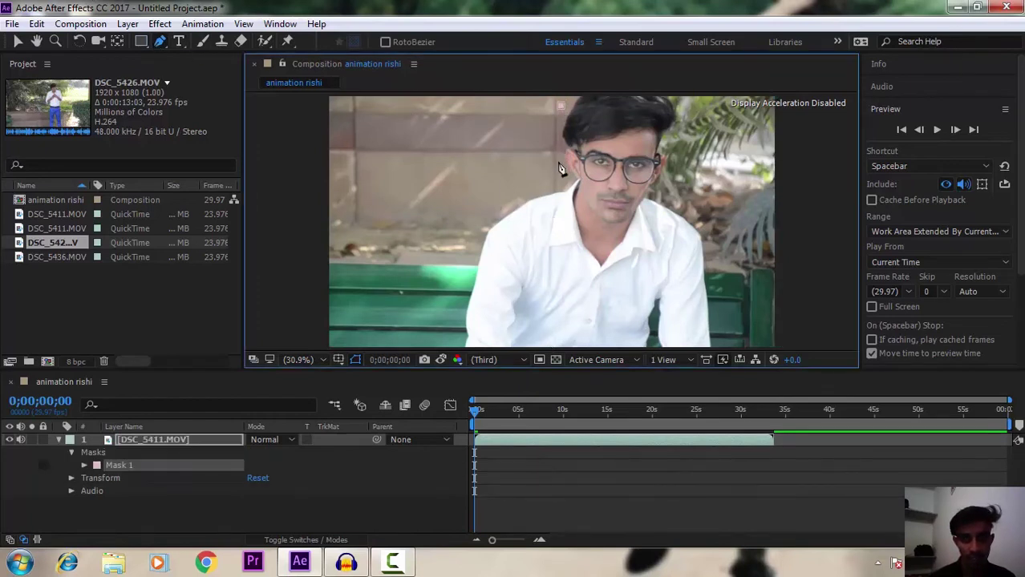
left_click_drag(562, 180, 585, 217)
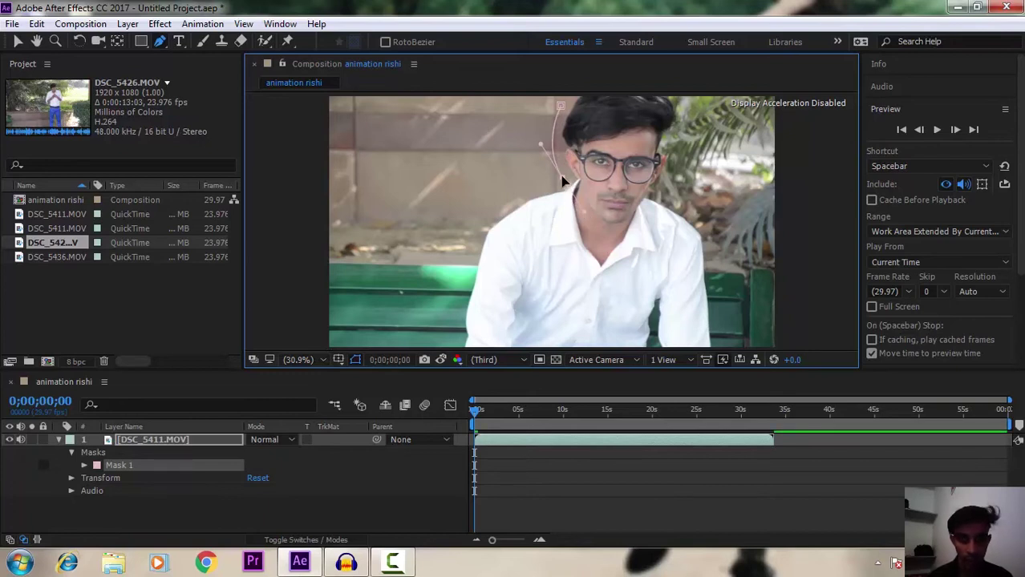
left_click(562, 180, "alt")
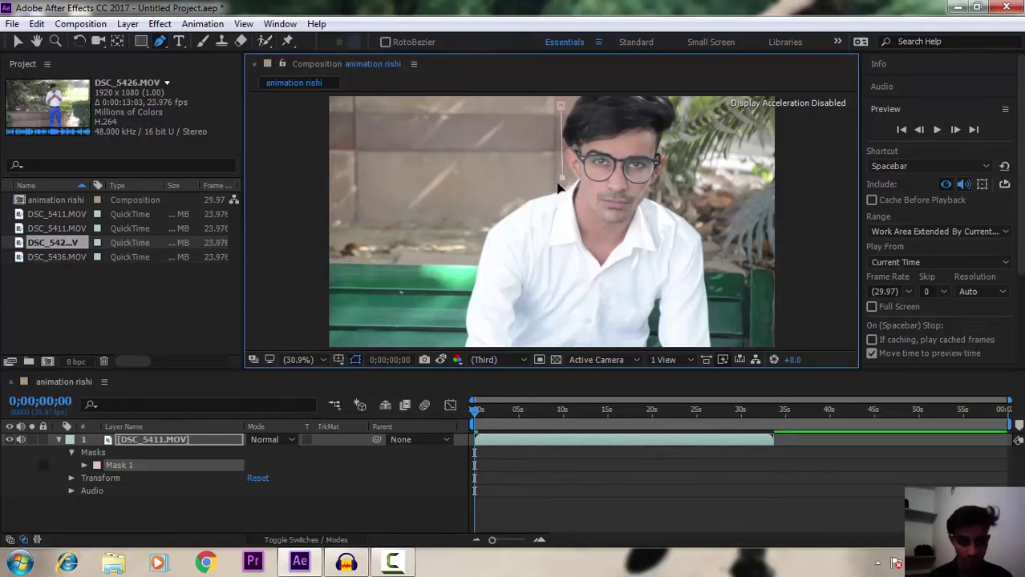
left_click_drag(562, 179, 475, 239)
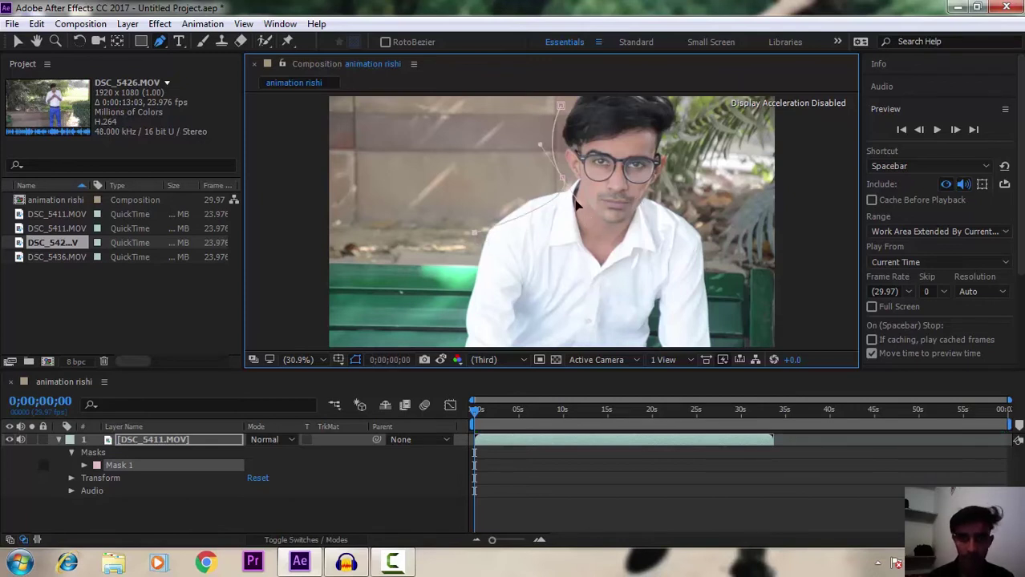
left_click_drag(575, 206, 567, 186)
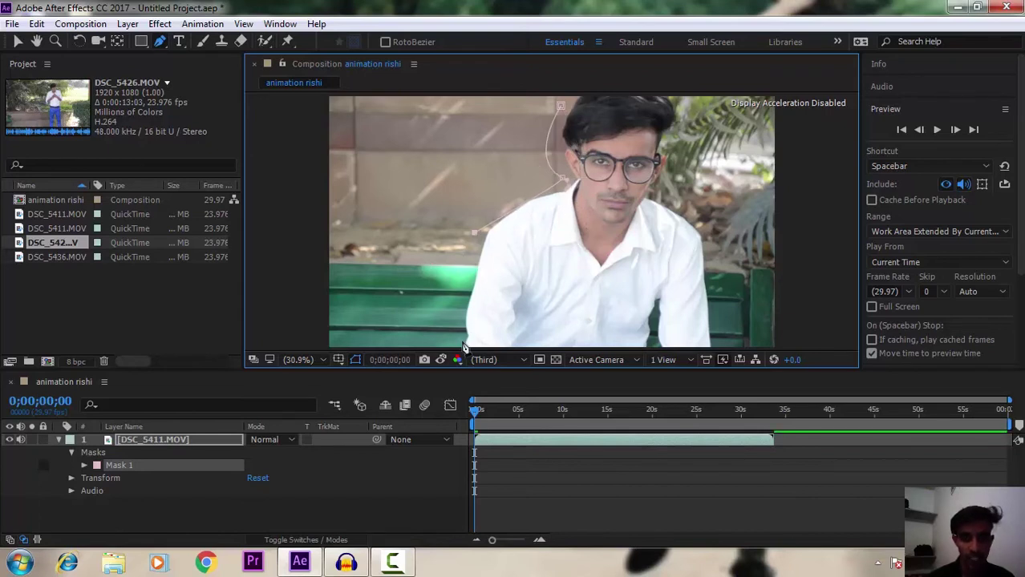
left_click(455, 332)
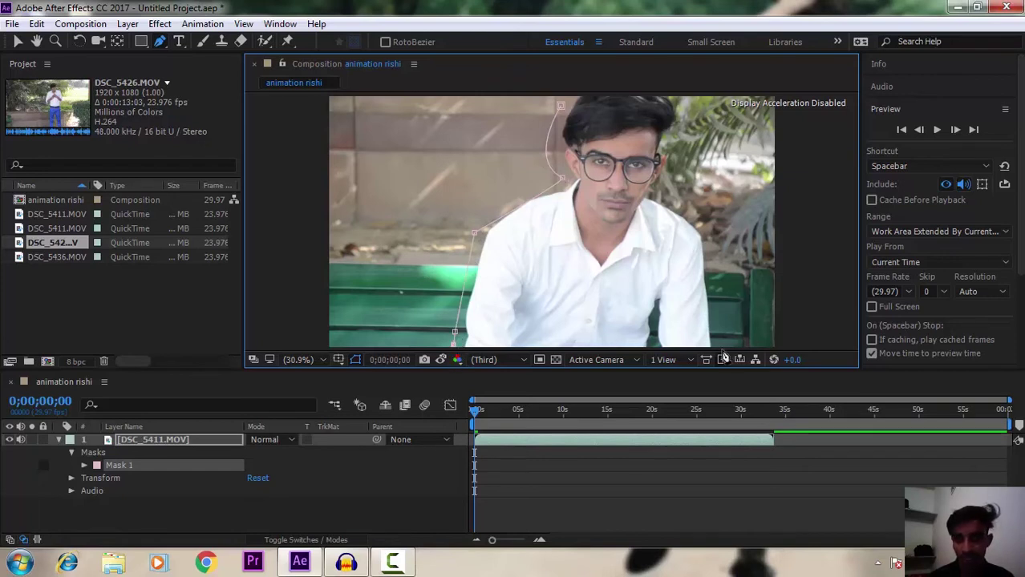
left_click(722, 348)
left_click(673, 203)
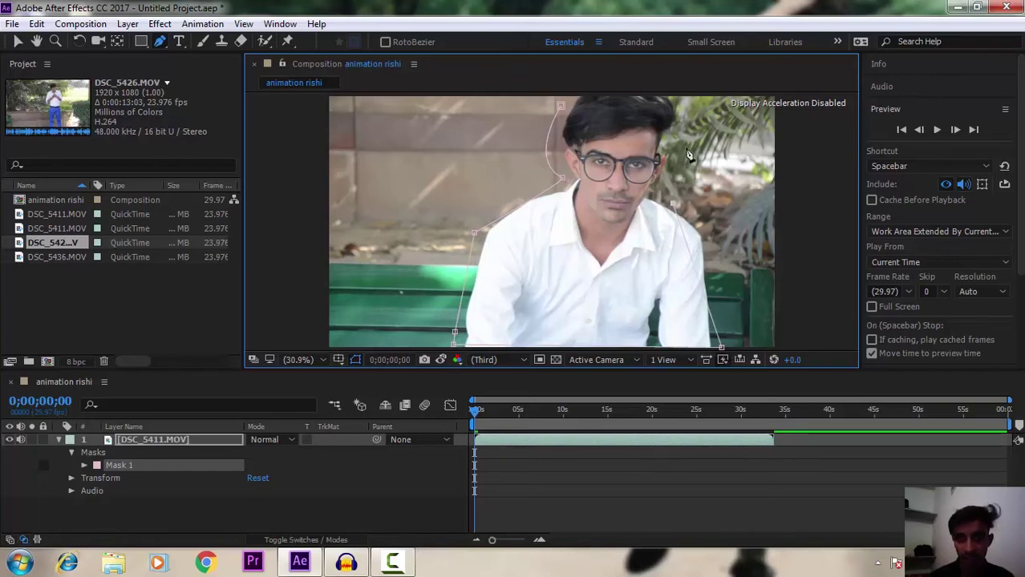
left_click(684, 113)
left_click(561, 107)
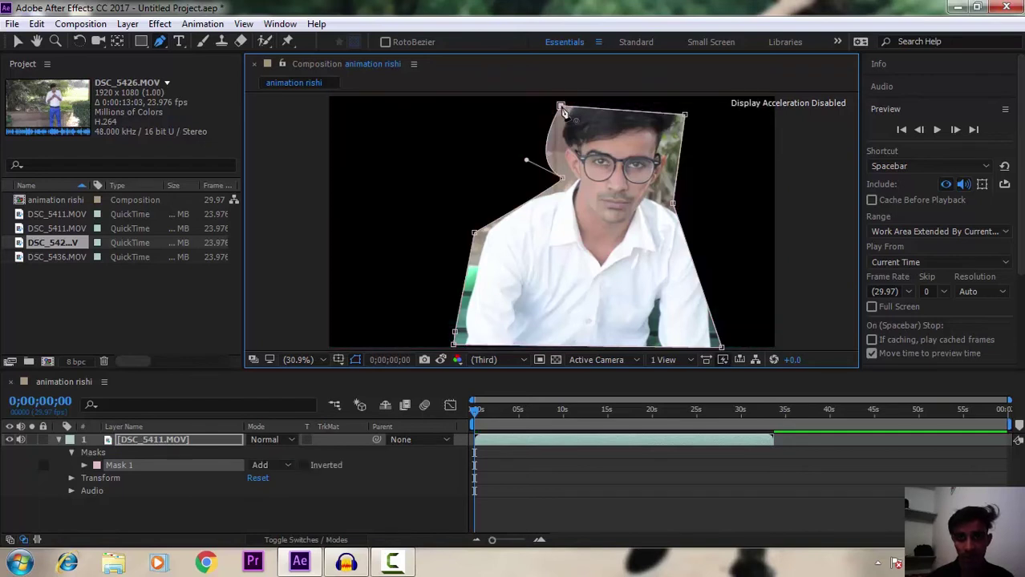
key("ctrl+z")
key("ctrl+z")
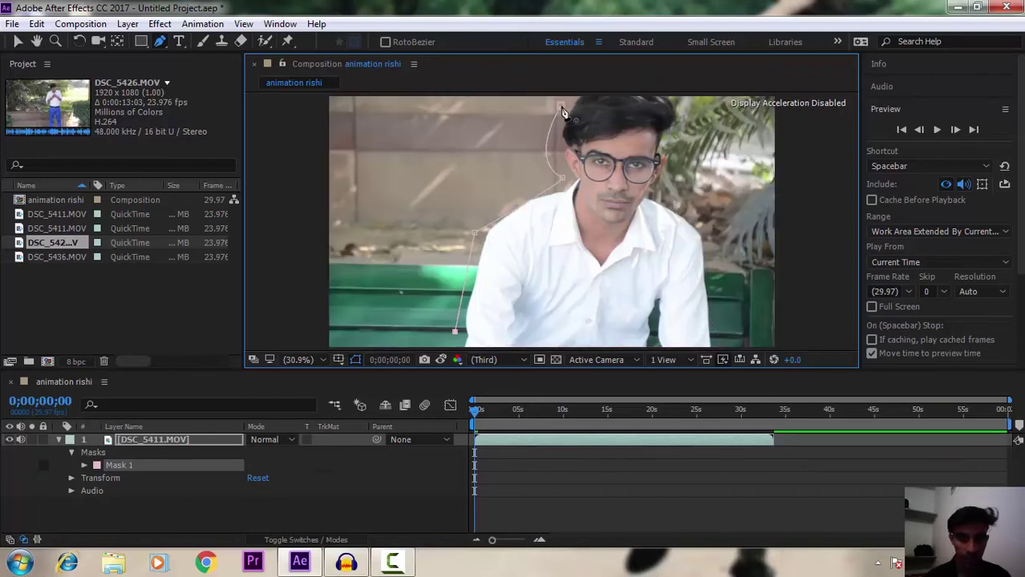
key("ctrl+z")
key("ctrl+z")
key("ctrl+z")
key("ctrl+z")
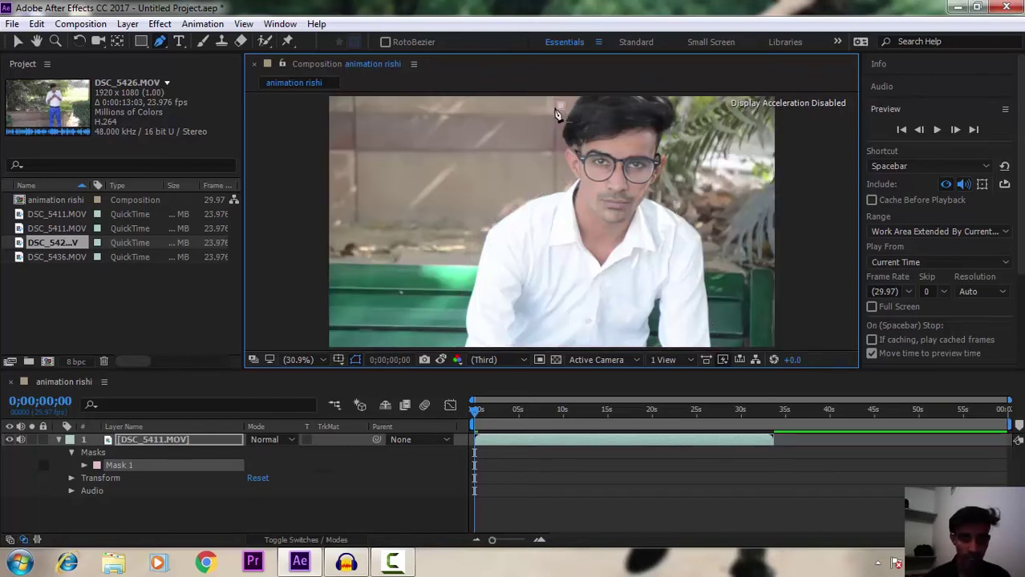
key("ctrl+z")
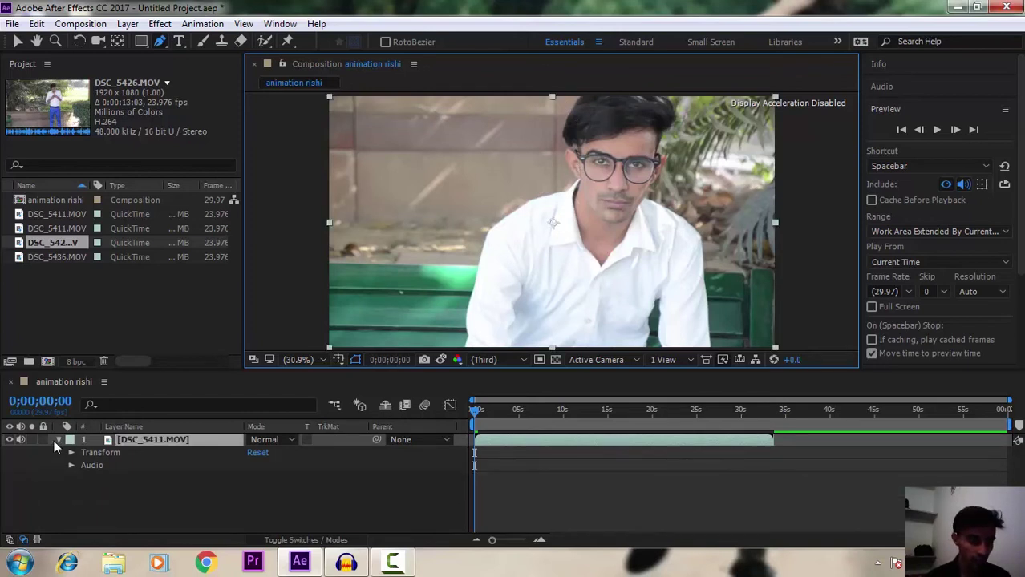
left_click(58, 439)
- Draw a closed red pen shape forming the upright stroke of an R
left_click(133, 498)
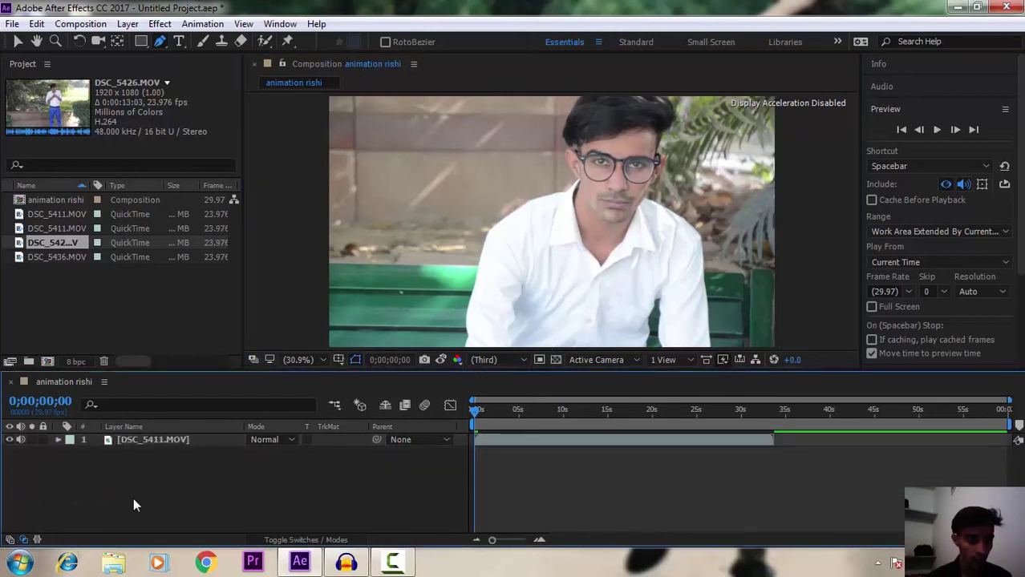
left_click(521, 158)
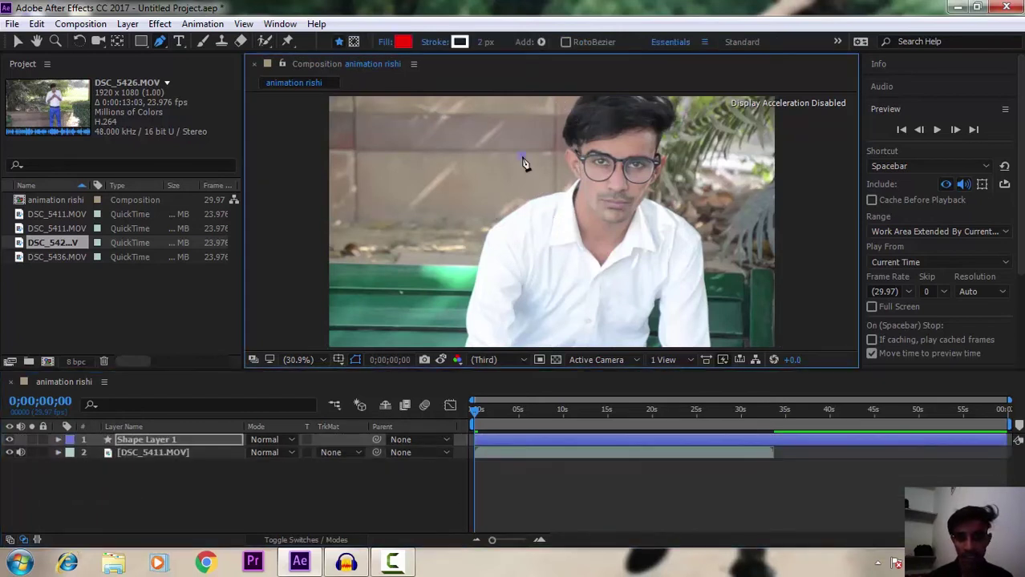
left_click(516, 325)
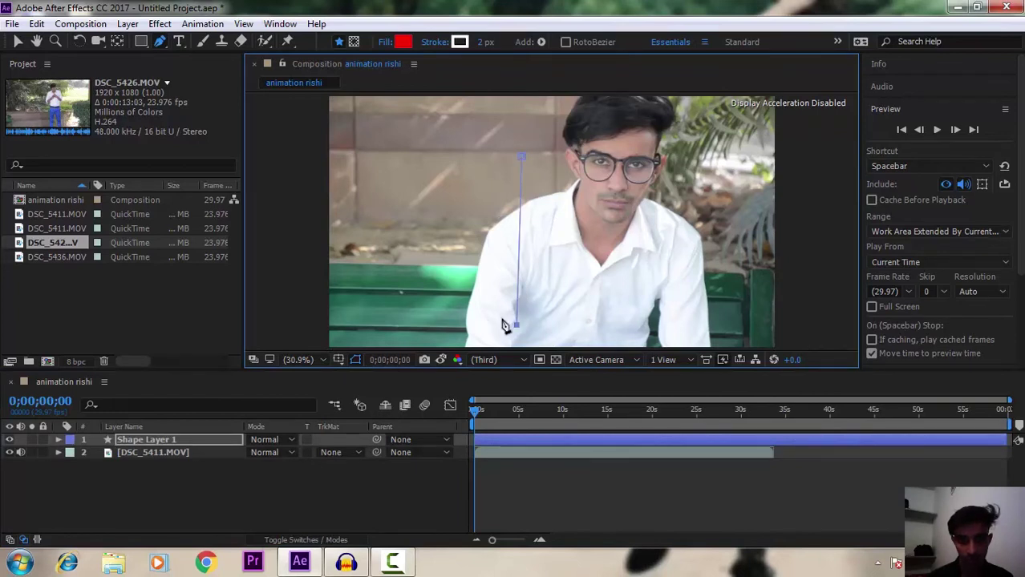
left_click(501, 319)
left_click(501, 161)
left_click_drag(521, 158, 542, 211)
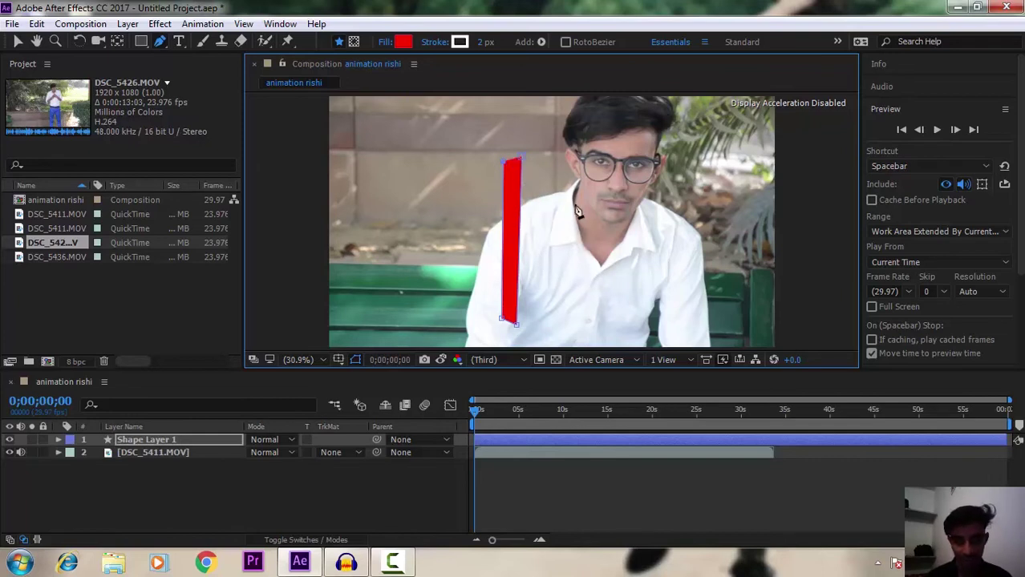
- Add curved lobe and diagonal leg points to the R, then undo until the shape disappears
left_click_drag(576, 186, 611, 270)
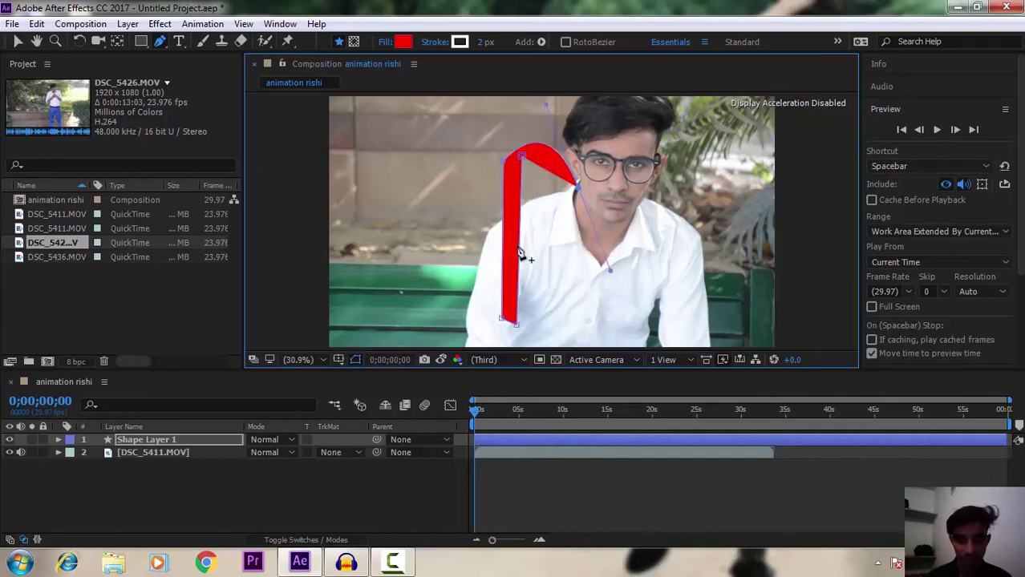
left_click_drag(531, 235, 526, 225)
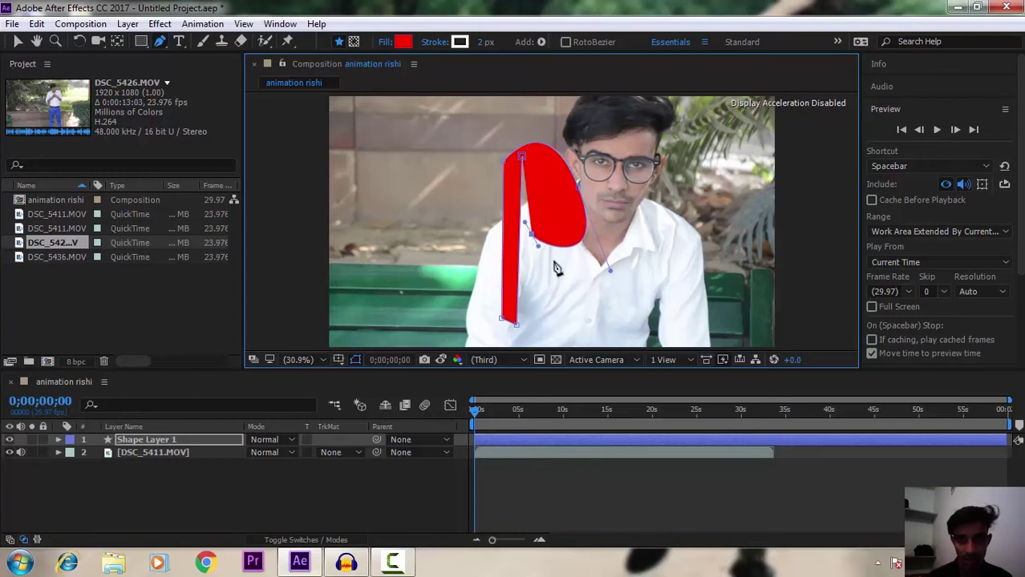
left_click_drag(626, 311, 644, 327)
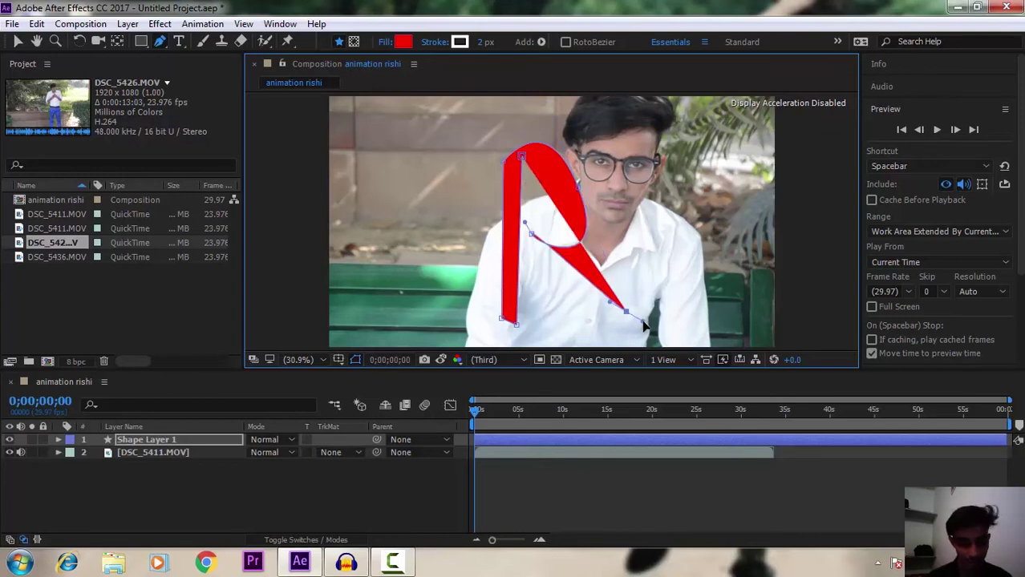
key("ctrl+z")
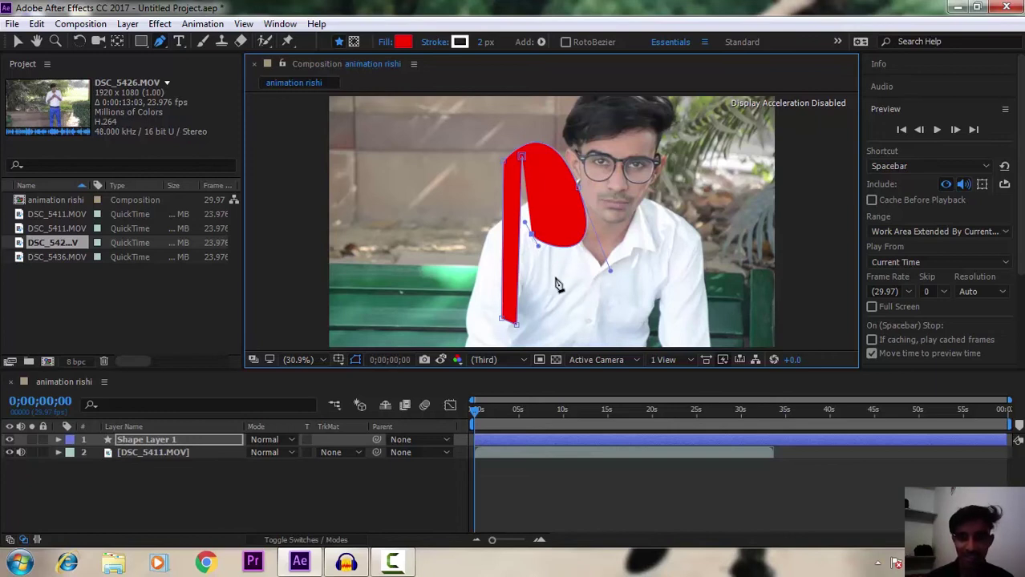
left_click_drag(533, 241, 561, 276)
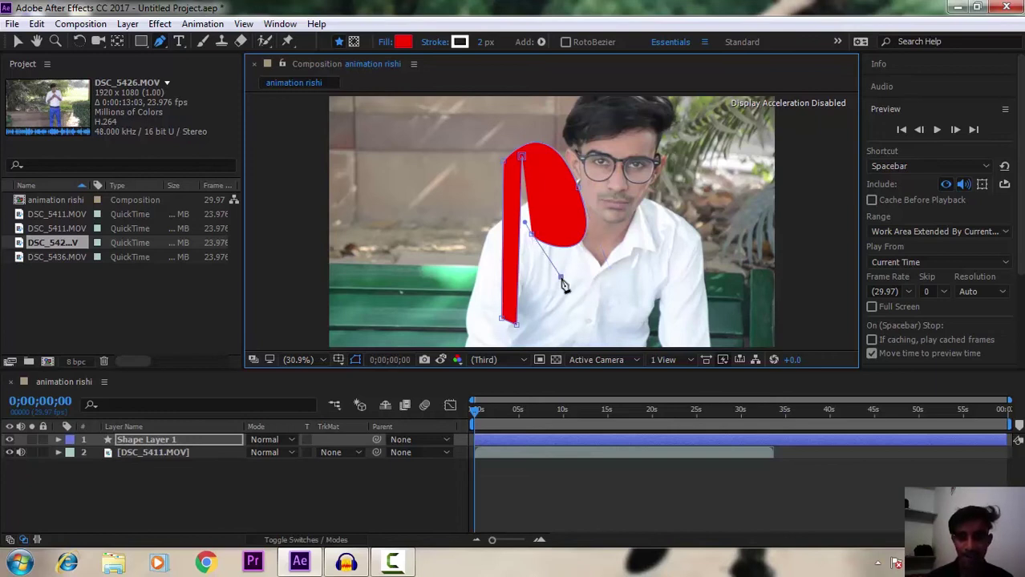
left_click(530, 245)
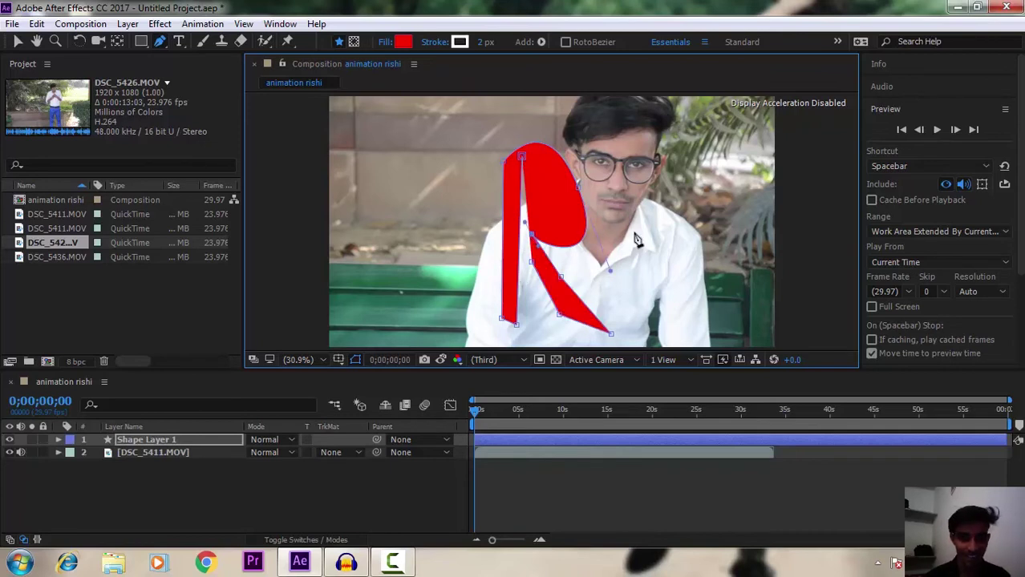
key("ctrl+z")
key("ctrl+z")
key("ctrl+z")
key("ctrl+z")
key("ctrl+z")
key("ctrl+z")
key("ctrl+z")
key("ctrl+z")
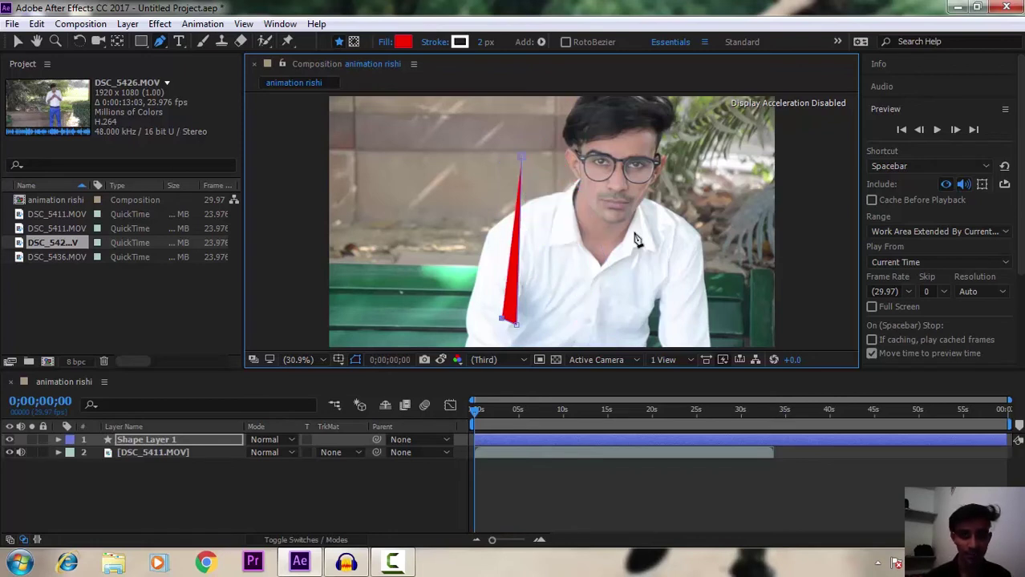
key("ctrl+z")
key("ctrl+z")
key("ctrl+z")
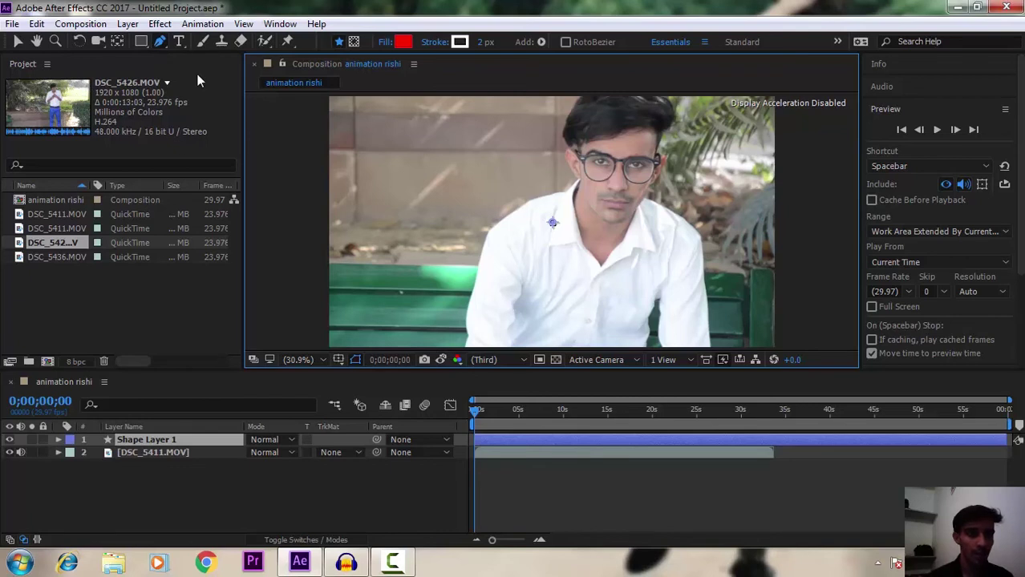
- Create a horizontal text layer reading 'animation' near the top-left of the frame
left_click(179, 41)
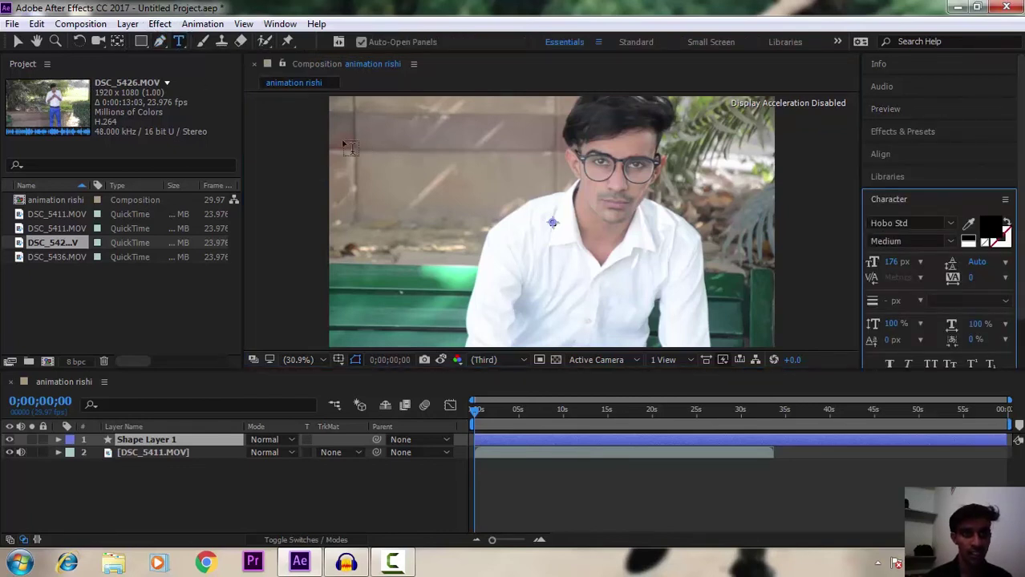
left_click(384, 172)
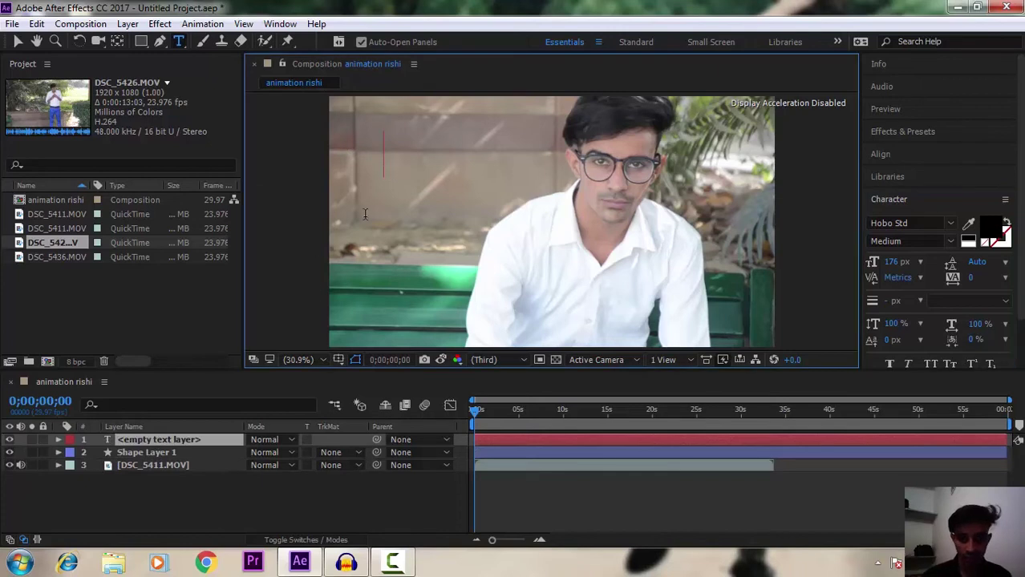
type("anima")
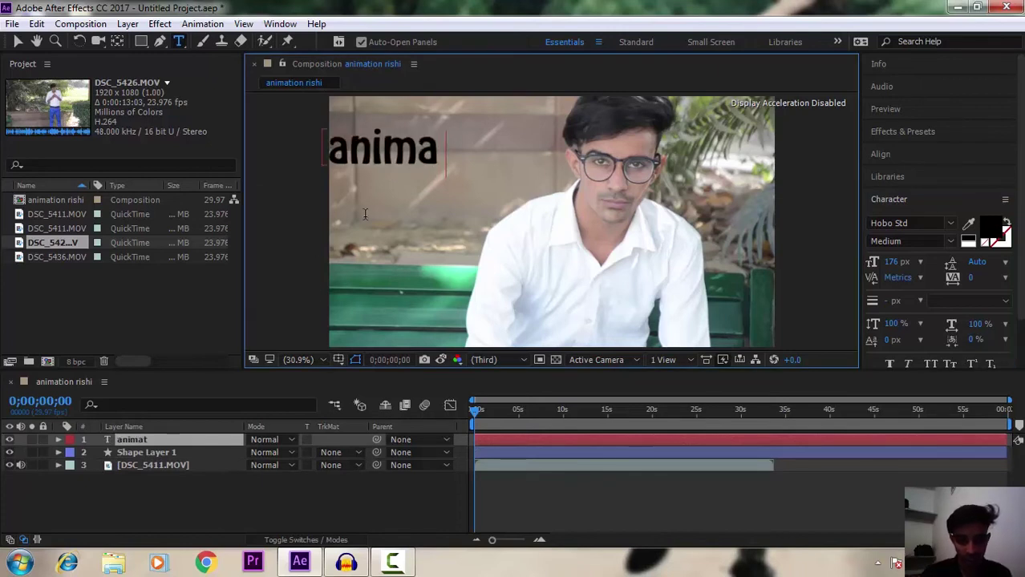
type("tio")
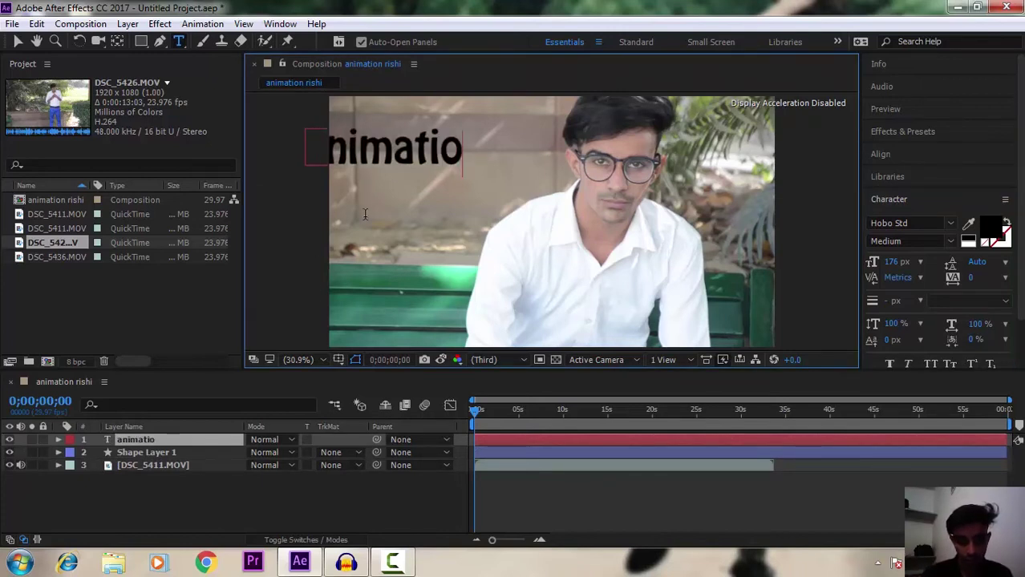
type("n")
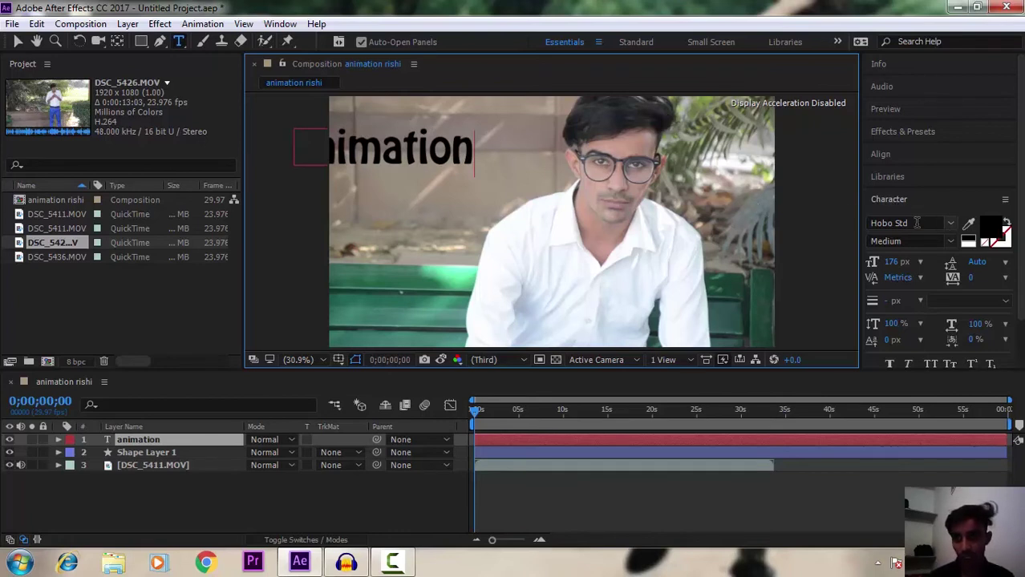
- Set the 'animation' text font to Microsoft PhagsPa at 170 px
key("ctrl+a")
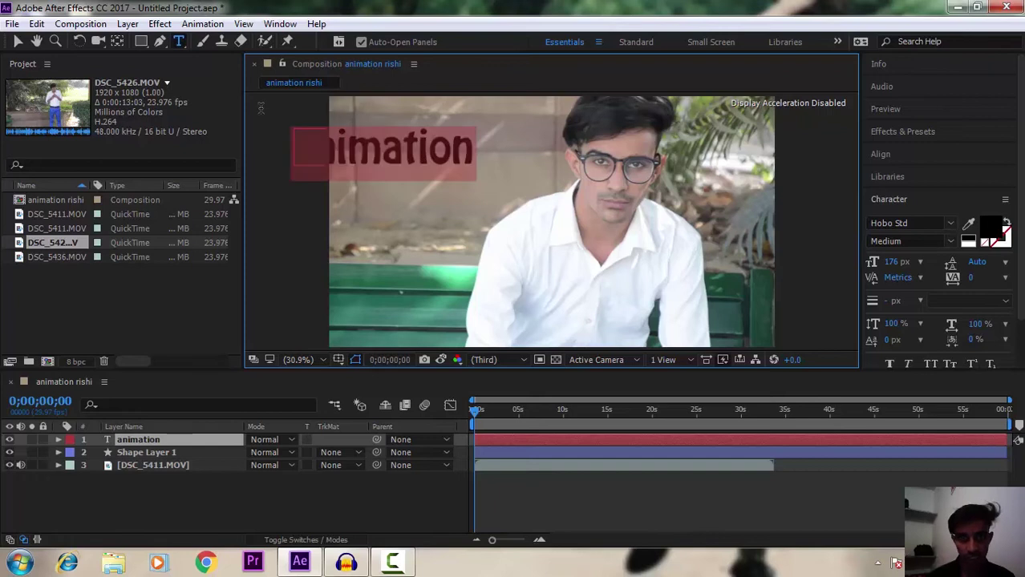
left_click(949, 224)
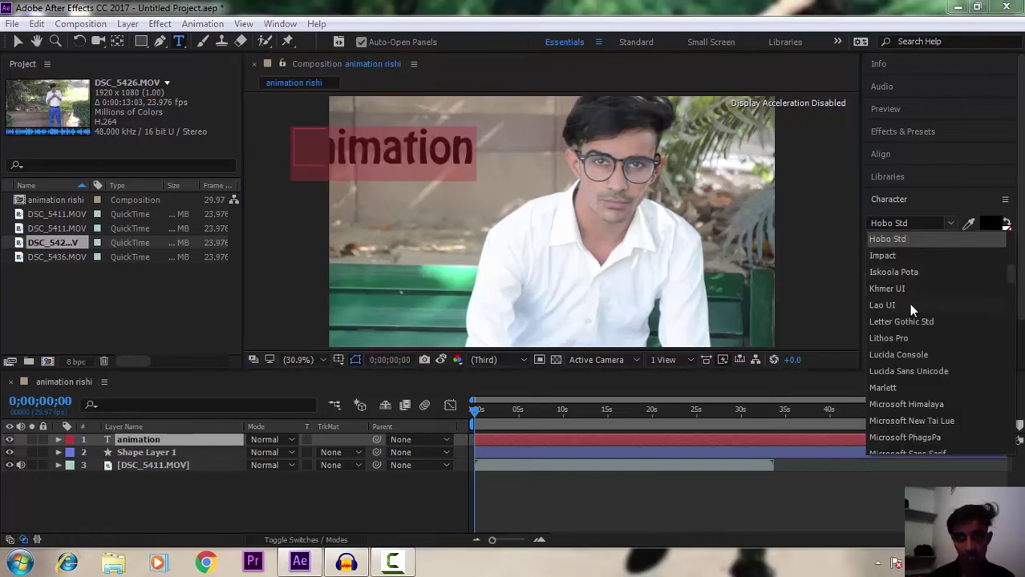
left_click(896, 382)
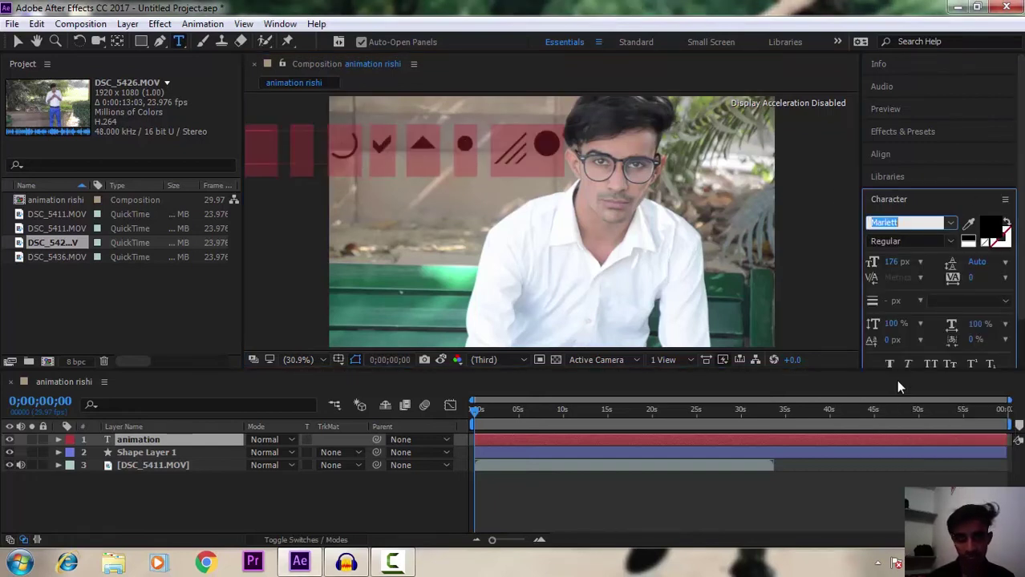
left_click(950, 223)
left_click(905, 286)
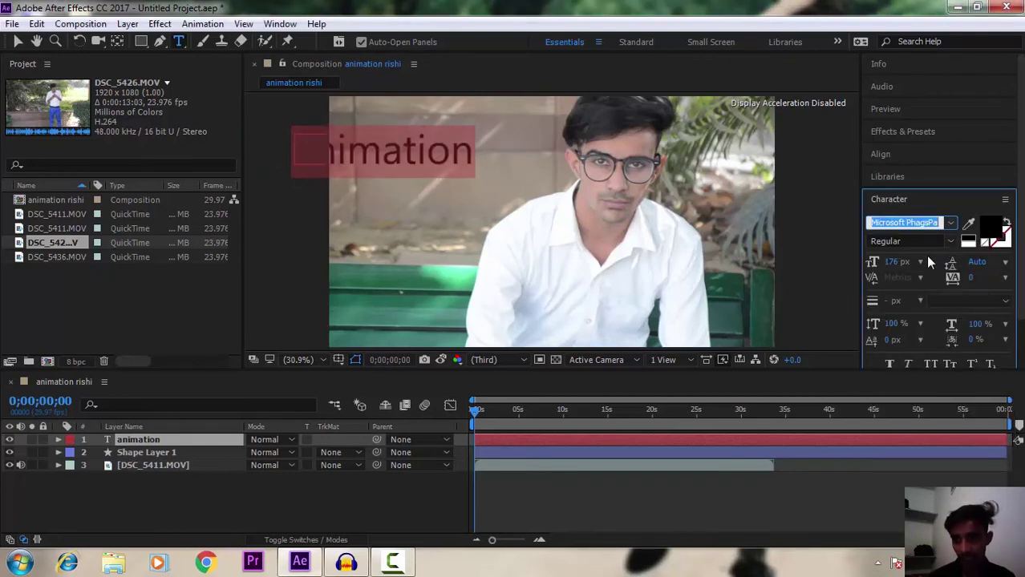
left_click_drag(890, 264, 892, 268)
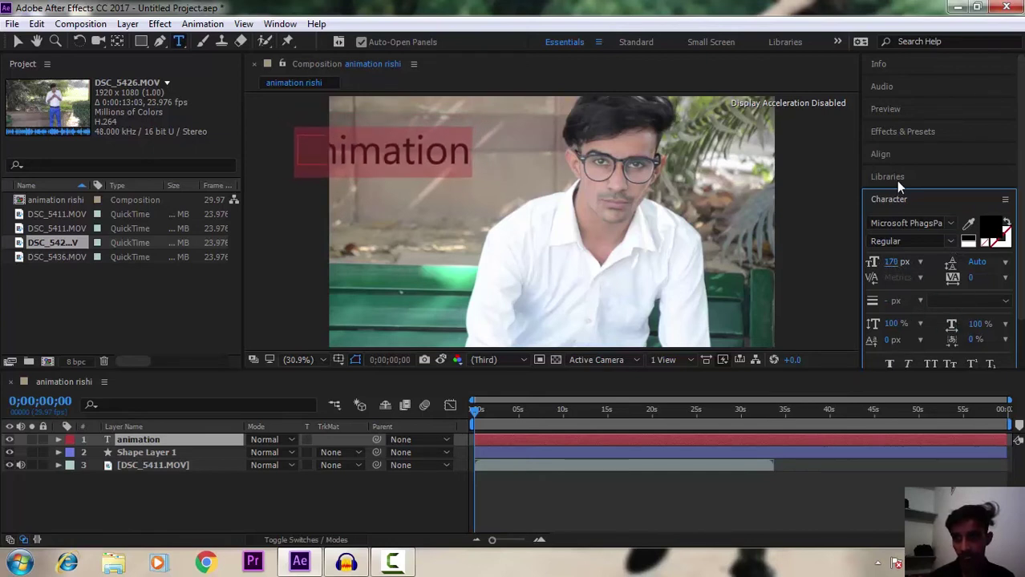
left_click(888, 201)
- Try left and centre paragraph alignments, leaving the text centre-aligned
left_click(896, 224)
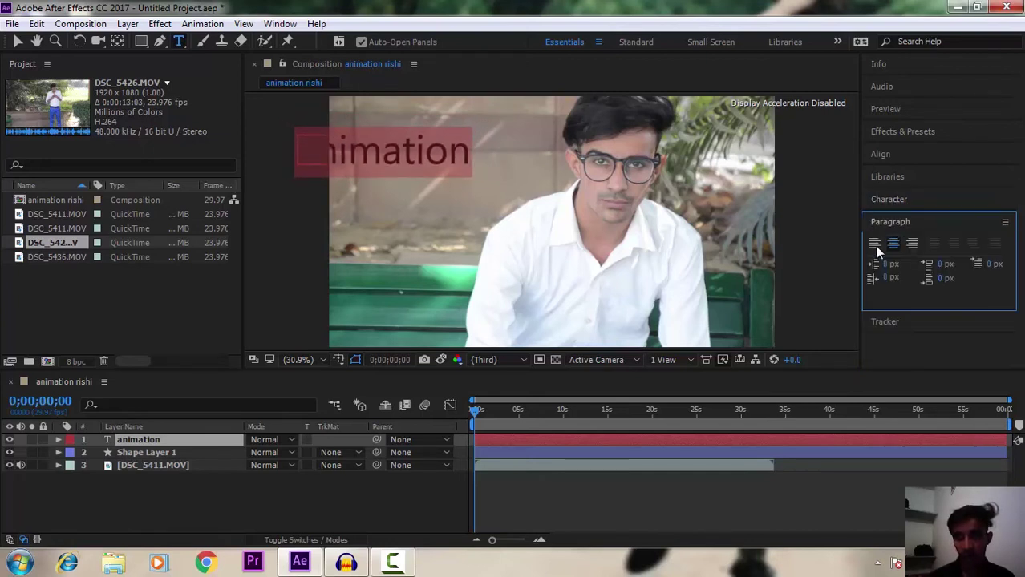
left_click(869, 245)
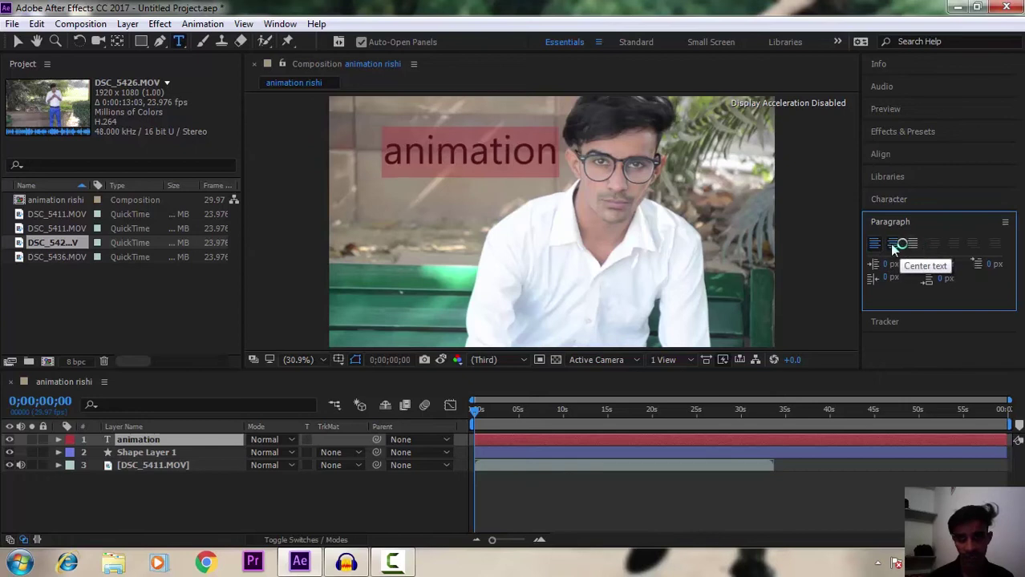
left_click(893, 244)
left_click(912, 244)
left_click(875, 244)
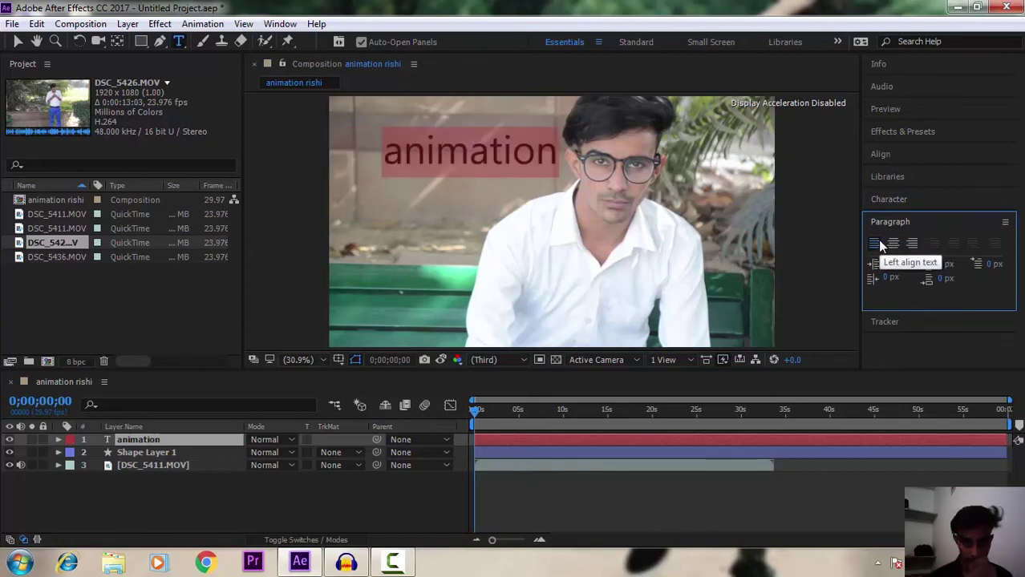
left_click(879, 199)
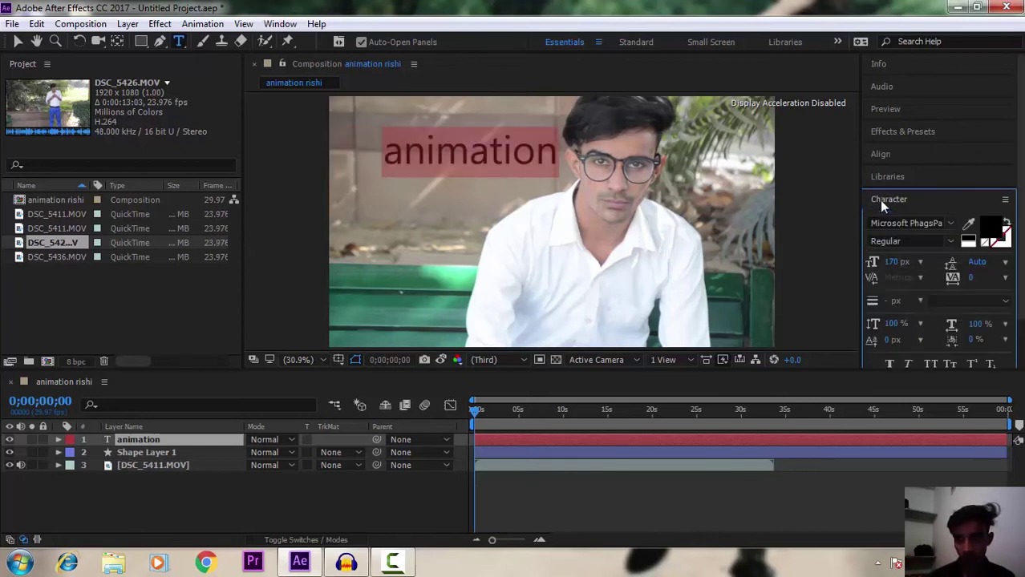
left_click(879, 199)
left_click(889, 222)
left_click(890, 223)
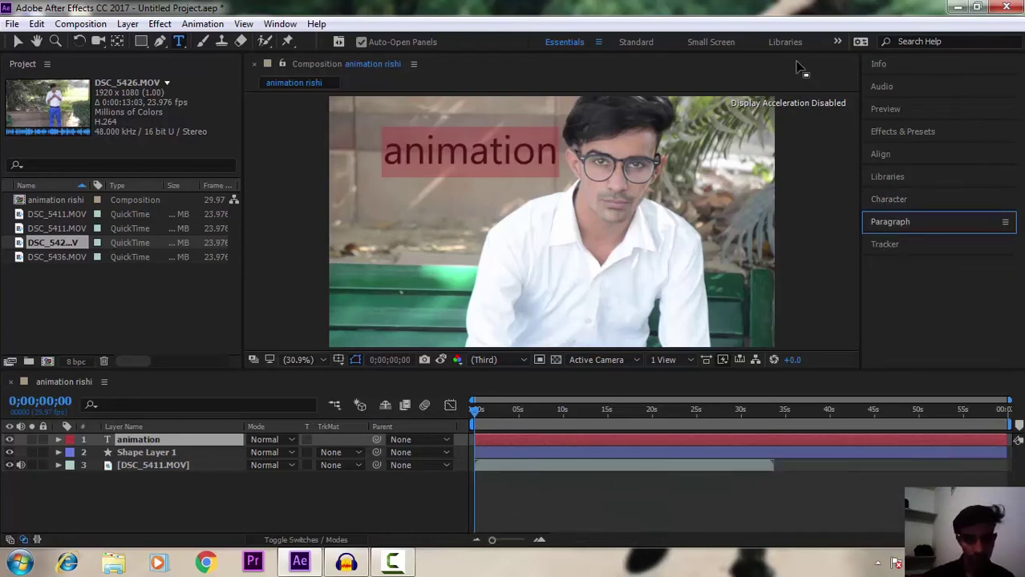
- Delete the 'animation' text layer and switch to the Brush tool with the Paint panel
left_click(17, 40)
key("Delete")
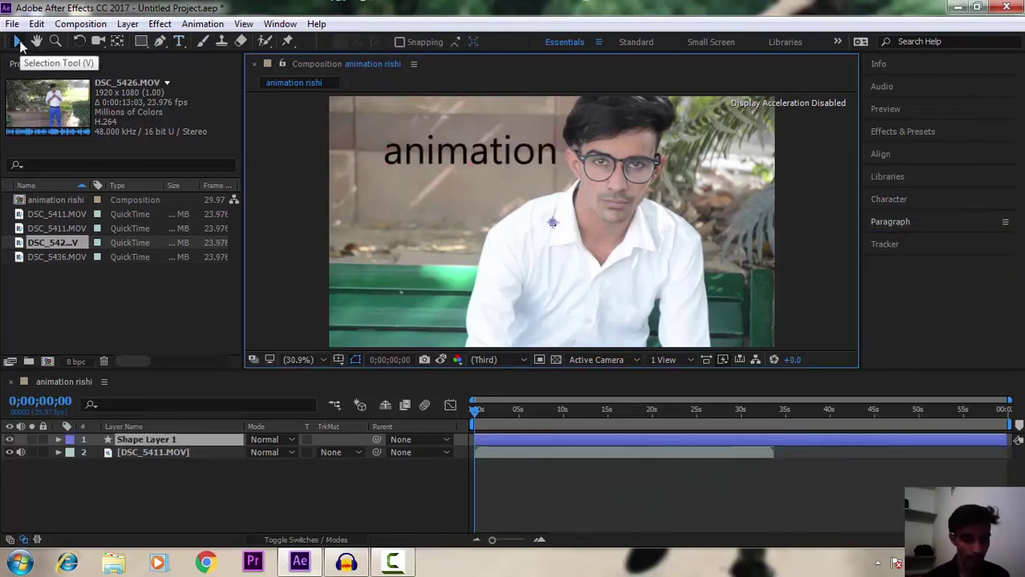
left_click(204, 44)
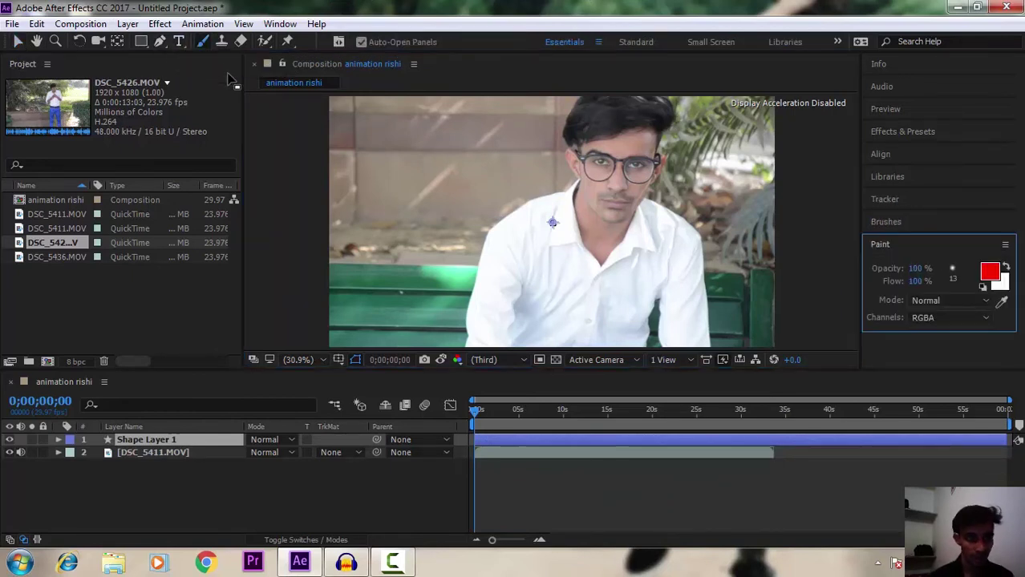
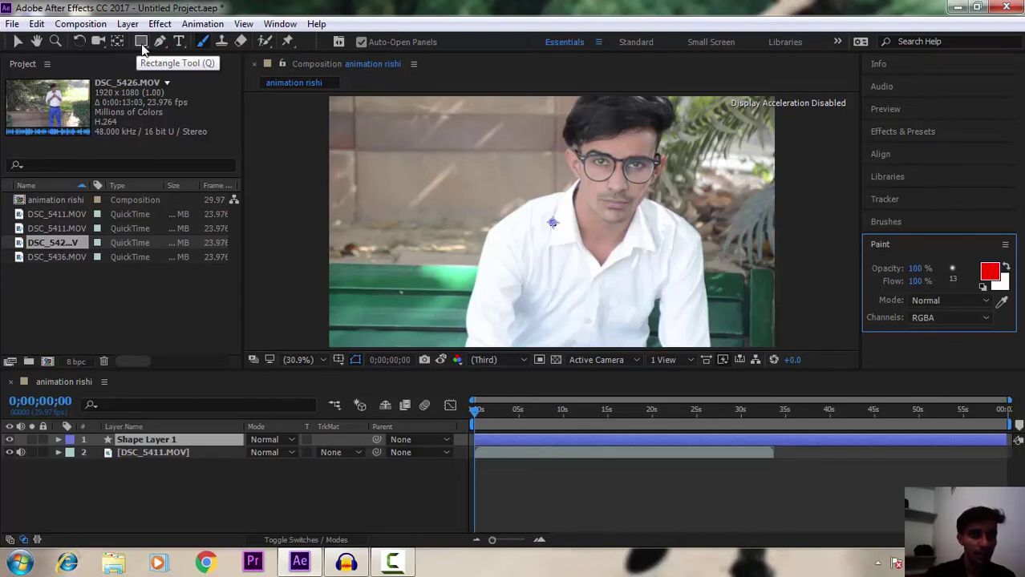
- Delete Shape Layer 1, leaving only the DSC_5411.MOV clip in the animation rishi timeline
left_click(140, 44)
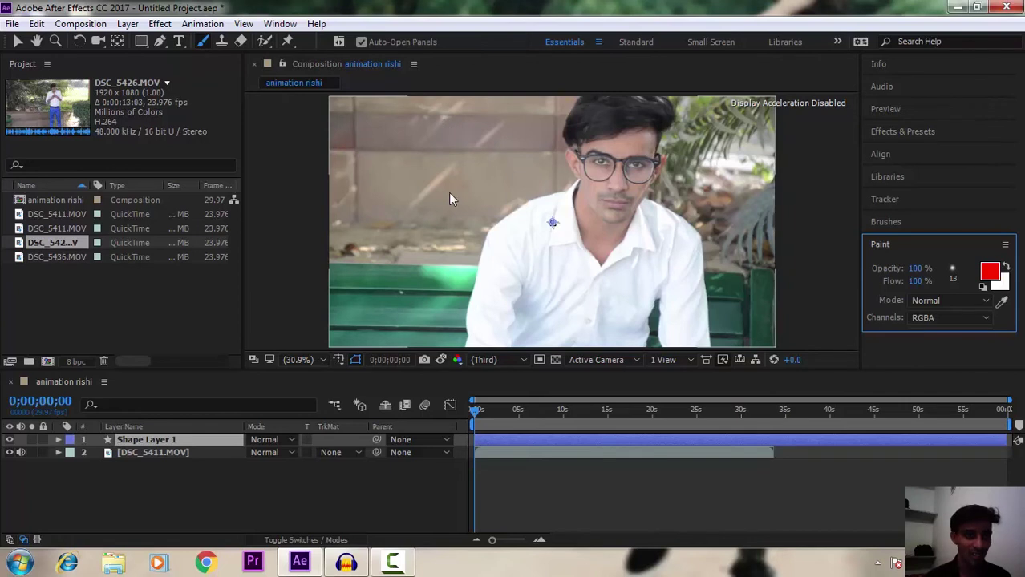
key("Delete")
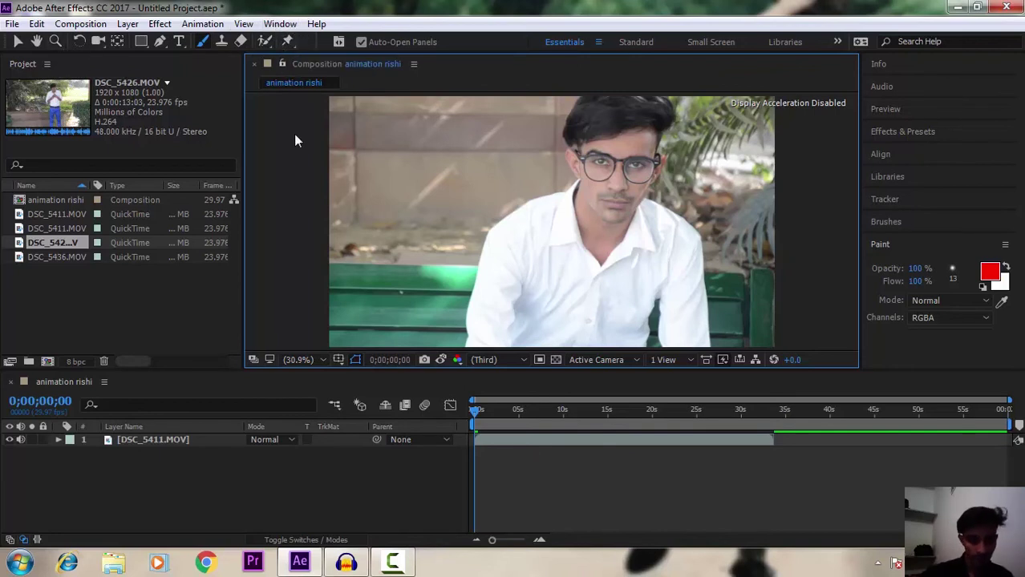
- Expand the layer's Transform group, scrub Anchor Point and Position, and undo each back to default
left_click(58, 439)
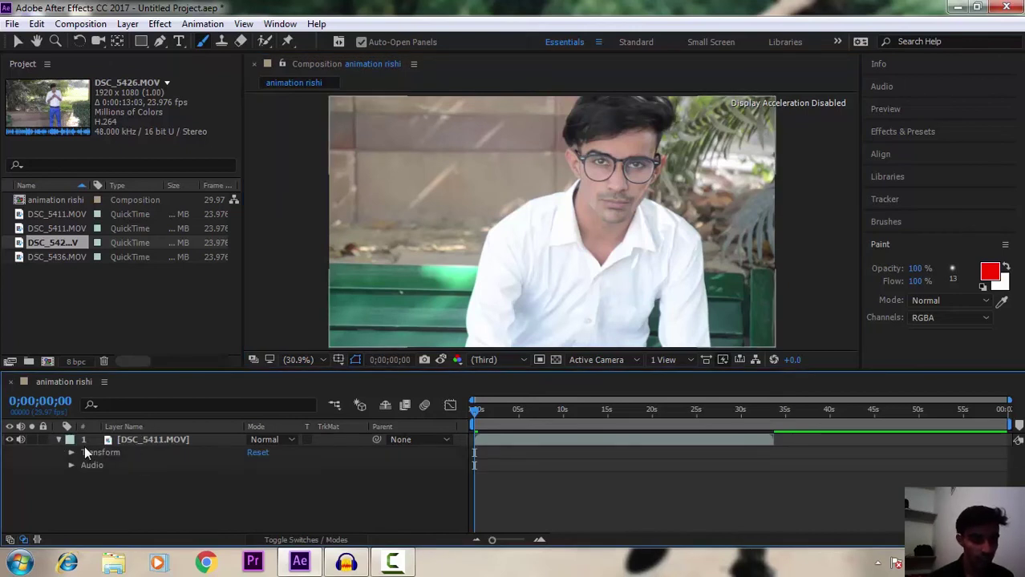
left_click(71, 453)
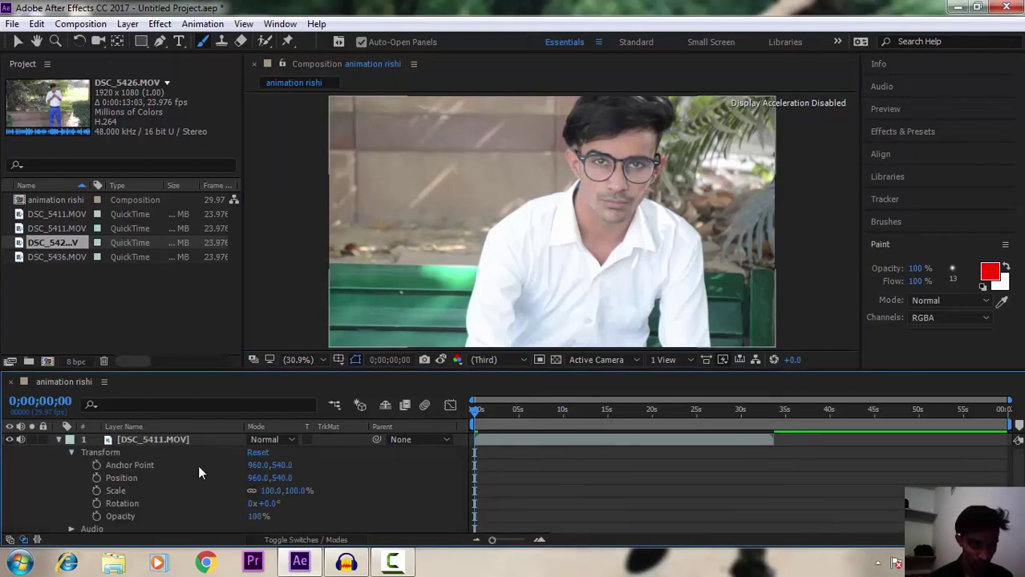
left_click_drag(281, 465, 352, 476)
key("ctrl+z")
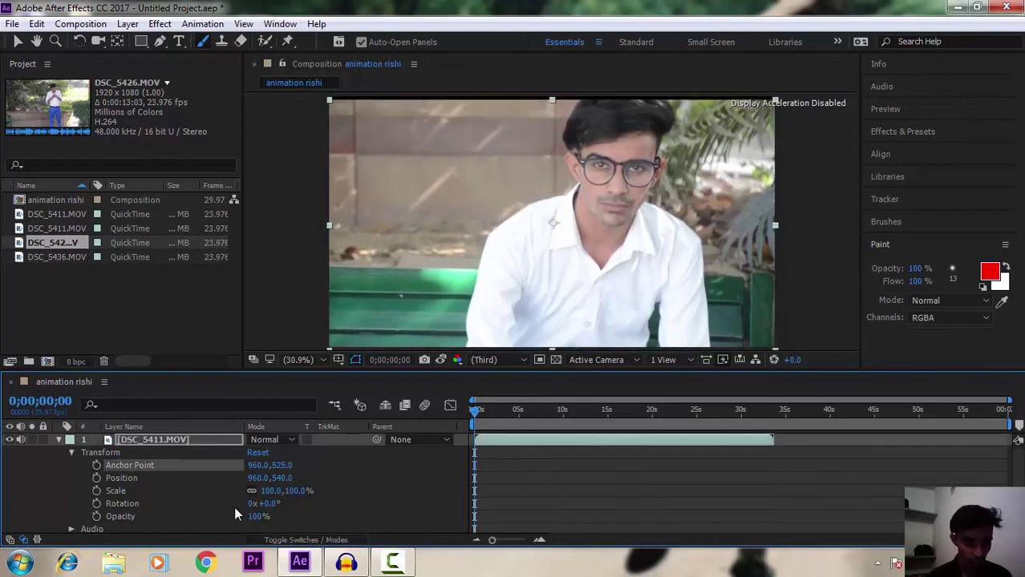
mouse_move(258, 478)
left_mouse_down()
mouse_move(129, 530)
mouse_move(696, 553)
left_mouse_up()
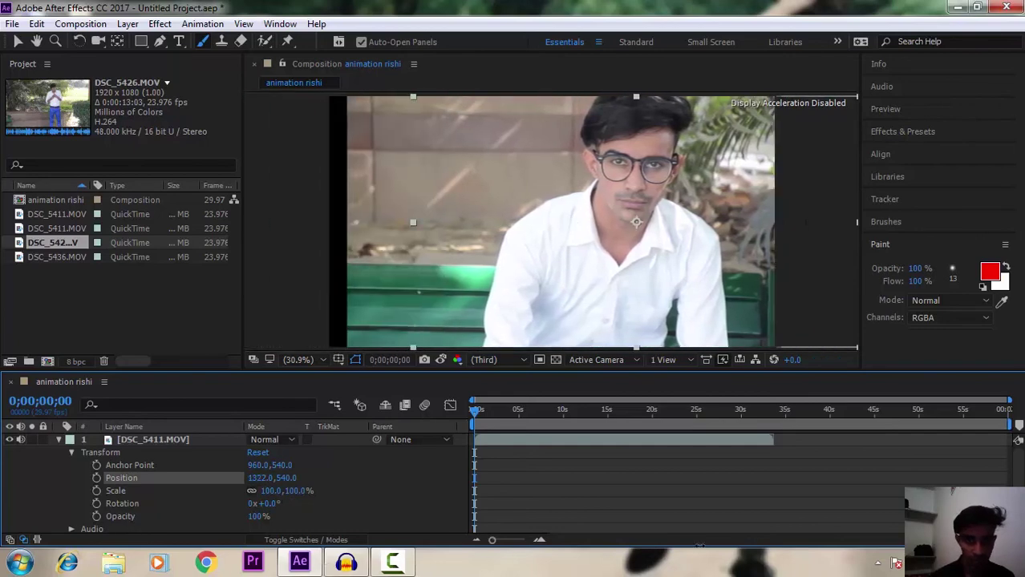
key("ctrl+z")
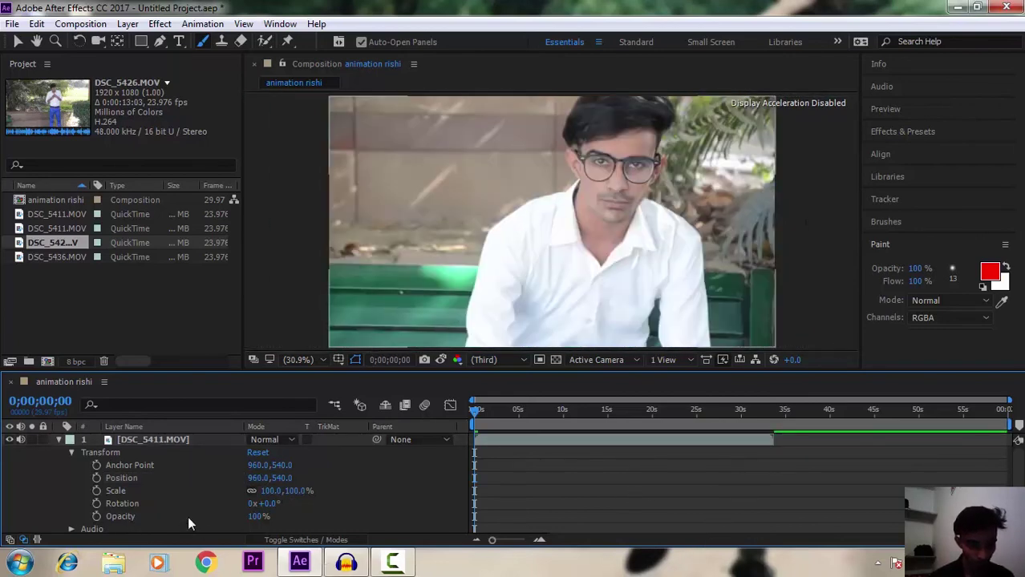
- Test Scale, Rotation and Opacity, undoing each back to 100%, 0 degrees and 100%
mouse_move(271, 490)
left_mouse_down()
mouse_move(336, 504)
mouse_move(311, 514)
left_mouse_up()
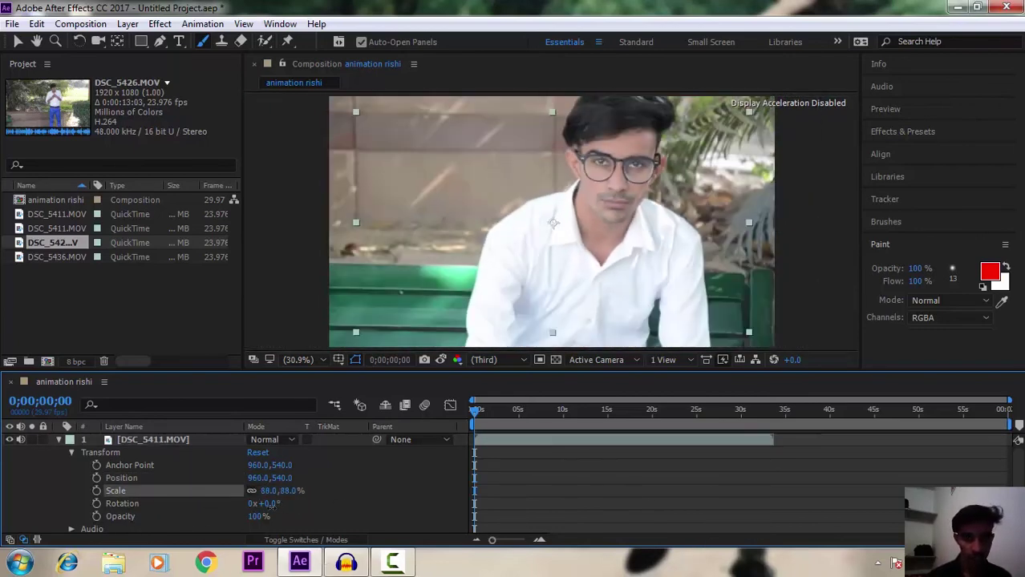
key("ctrl+z")
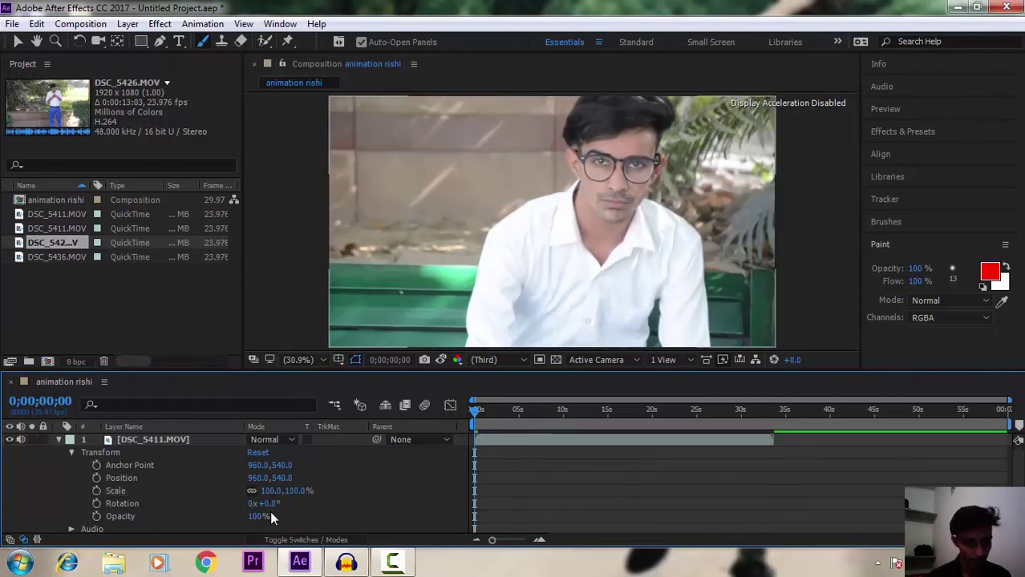
left_click_drag(267, 507, 250, 509)
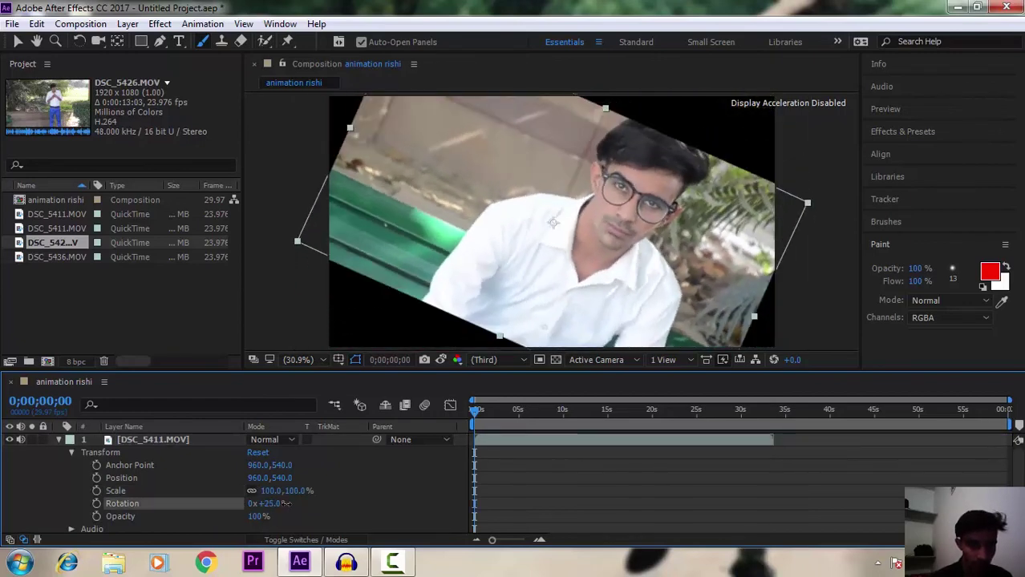
key("ctrl+z")
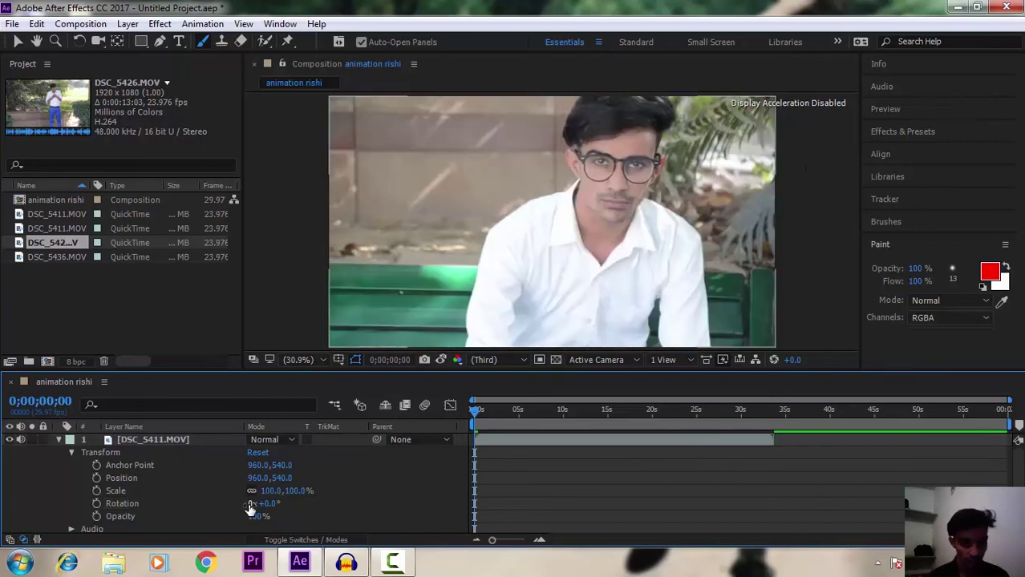
left_click_drag(255, 517, 255, 539)
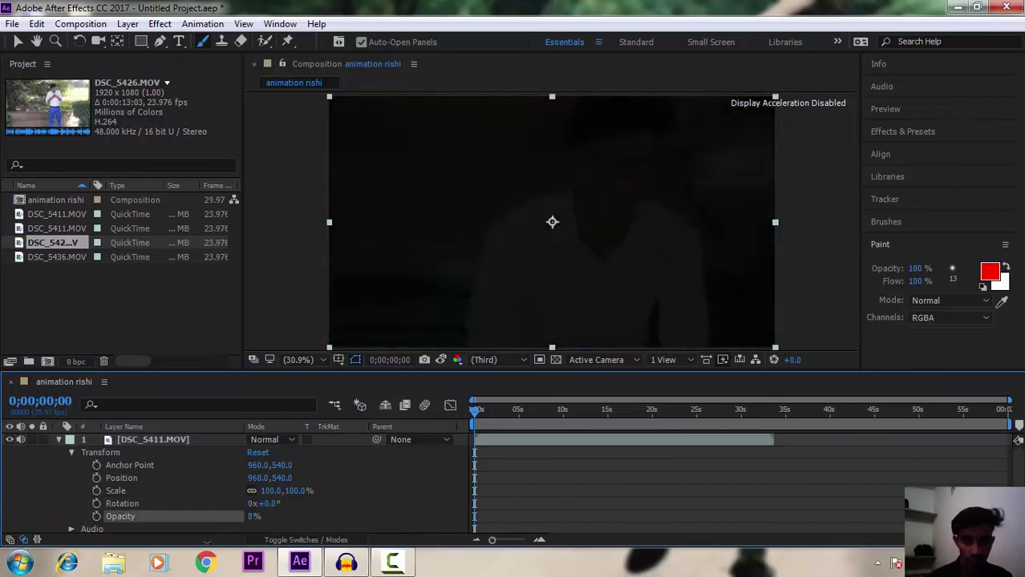
key("ctrl+z")
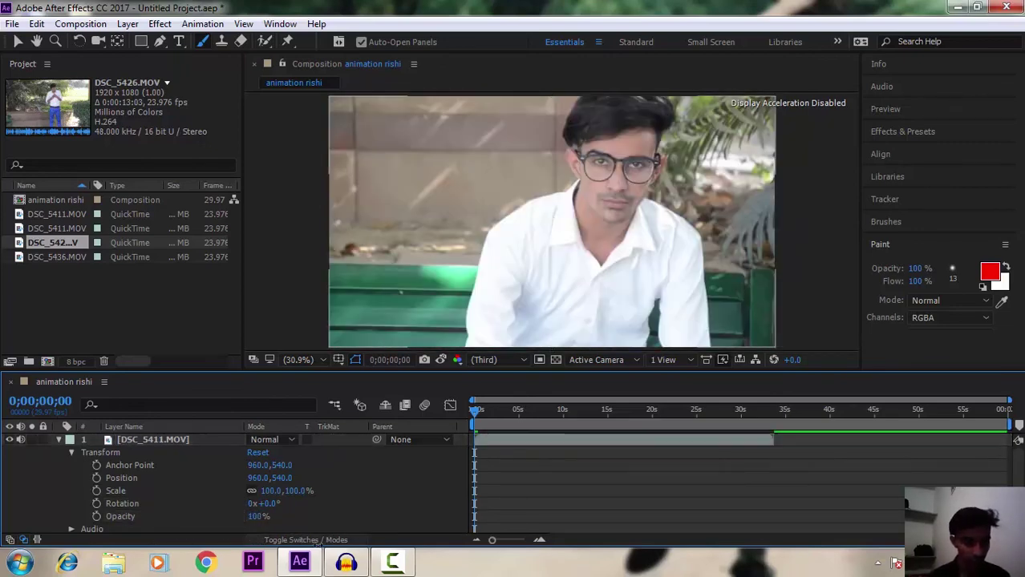
- Collapse Transform, adjust Audio Levels then restore +0.00 dB, and show the audio waveform
left_click(71, 452)
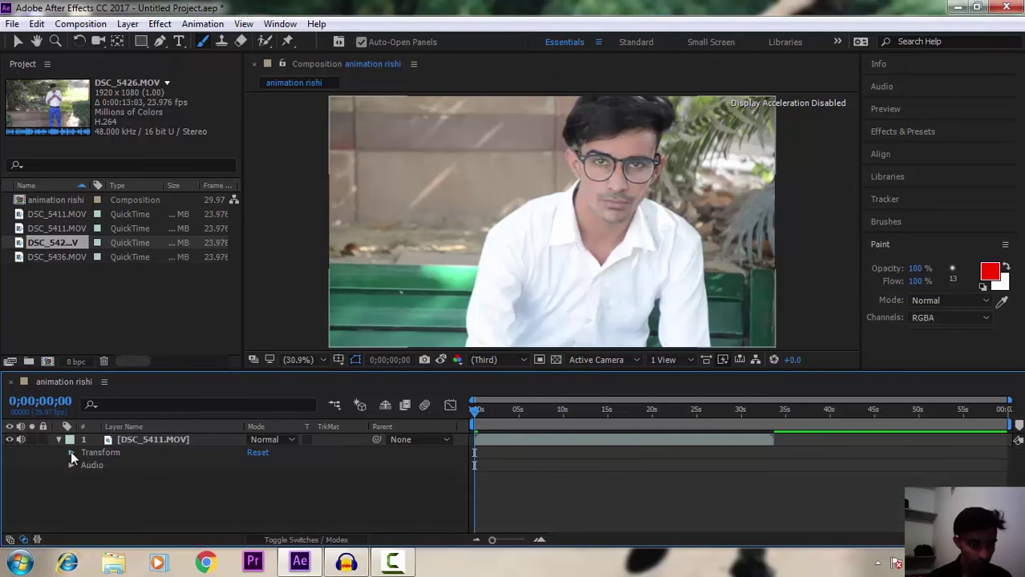
left_click(72, 452)
left_click(71, 452)
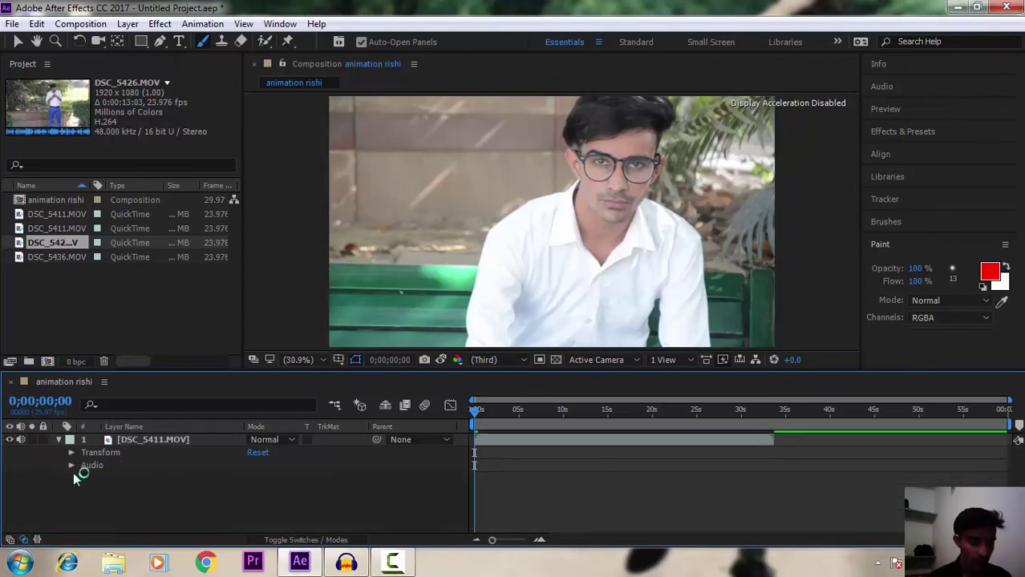
left_click(71, 465)
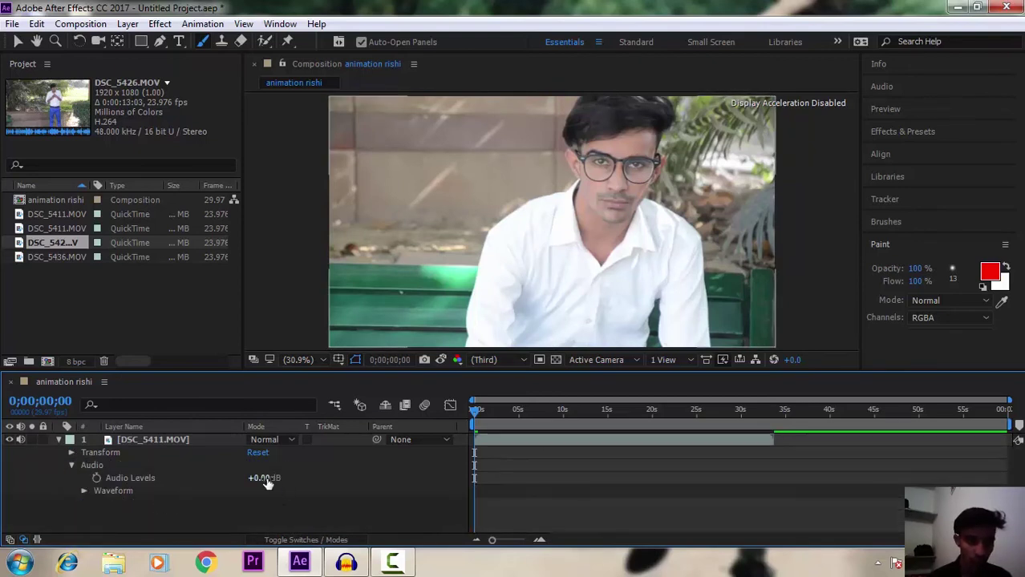
left_click_drag(270, 479, 123, 503)
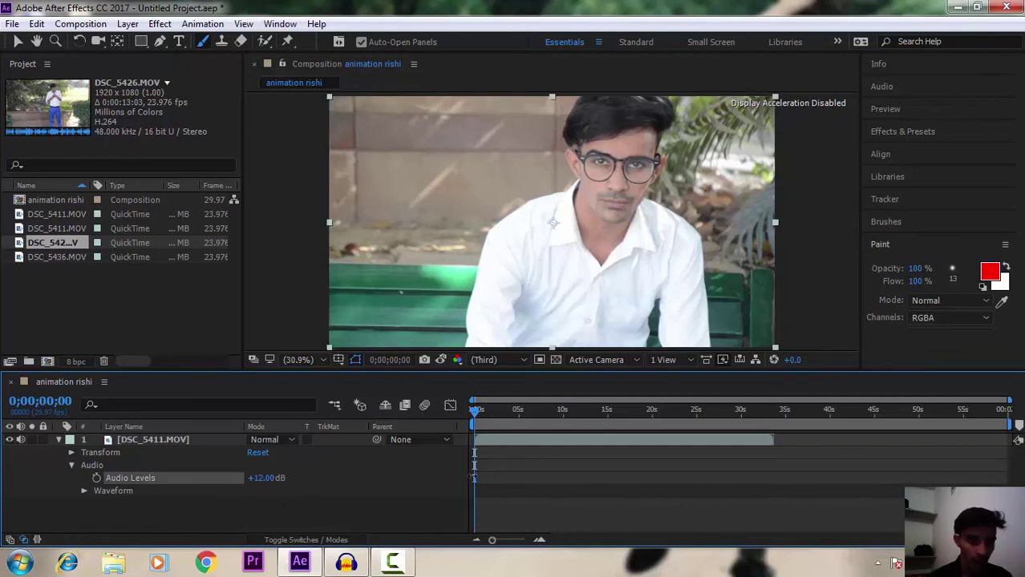
key("ctrl+z")
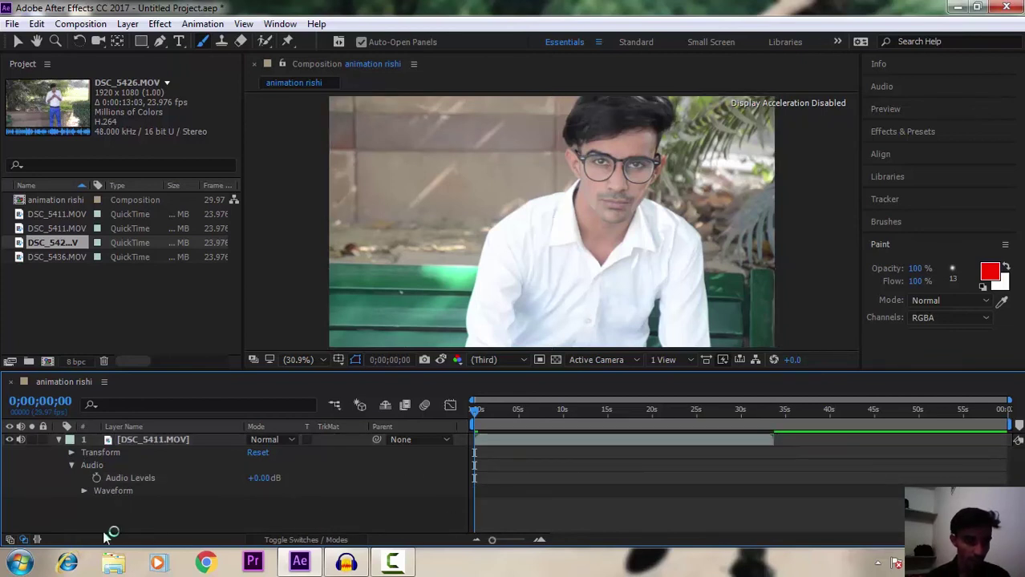
left_click(85, 491)
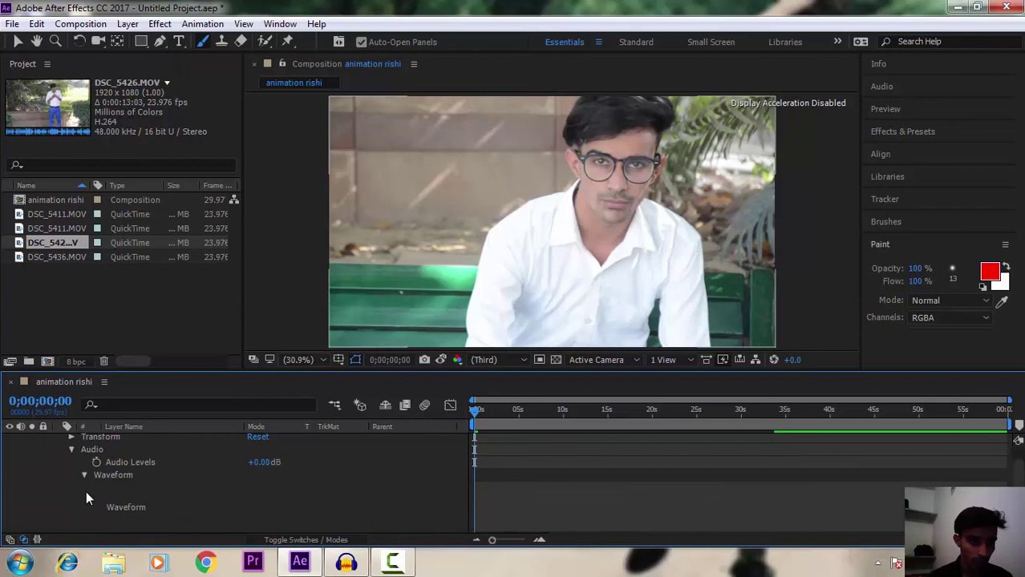
- Fold away the Transform and Audio groups and collapse DSC_5411.MOV to a single row
left_click(71, 437)
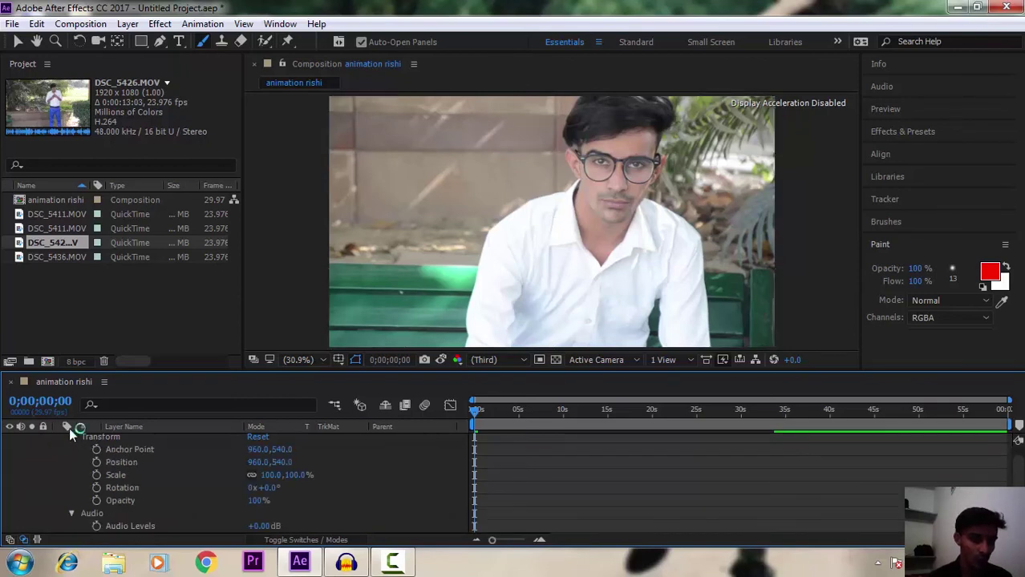
left_click(72, 437)
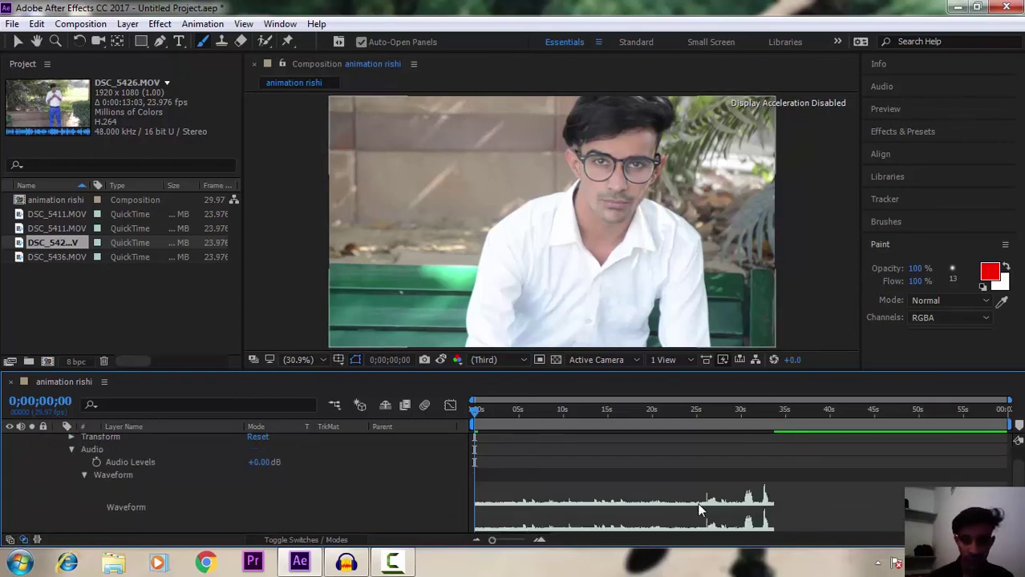
left_click(72, 449)
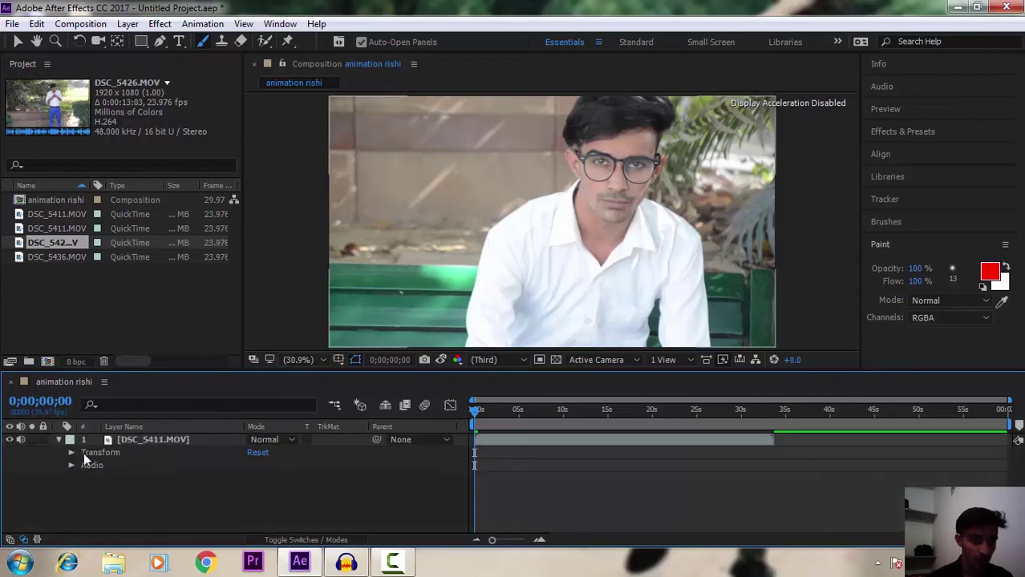
left_click(148, 439)
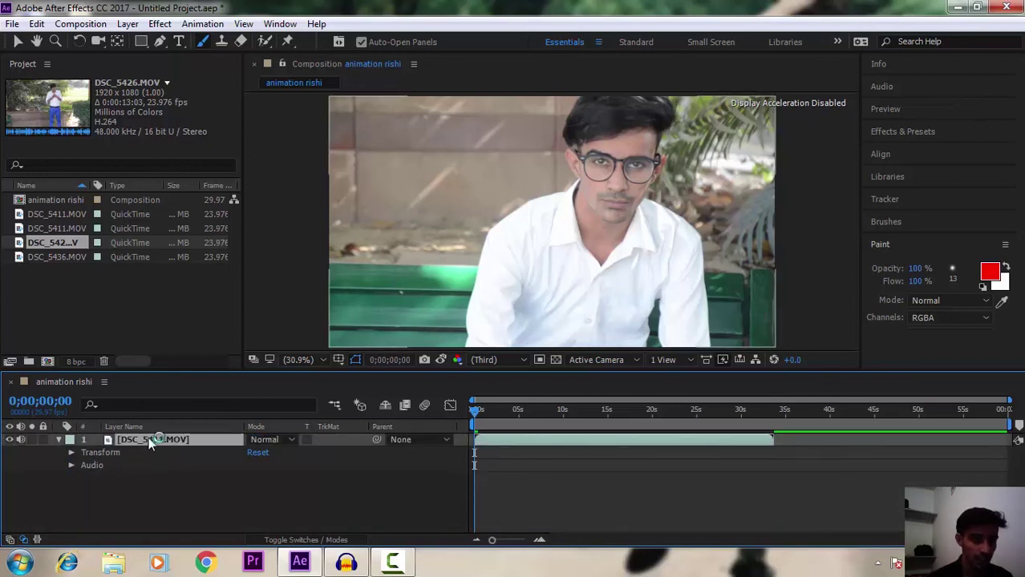
left_click(57, 439)
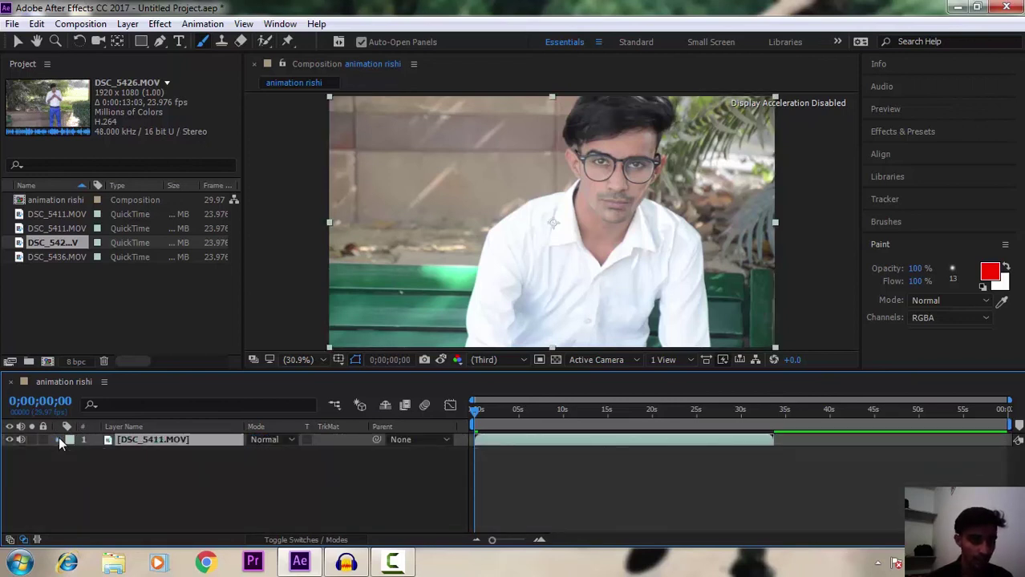
- View the clip in the Layer panel, then solo Scale, Position, Rotation and Opacity with S, P, R, T
double_click(184, 446)
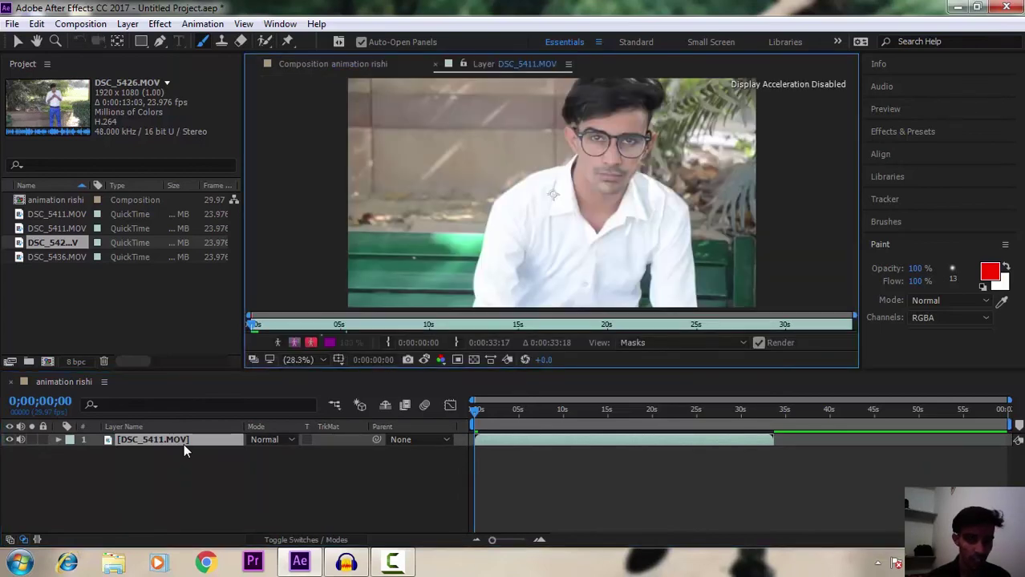
left_click(435, 64)
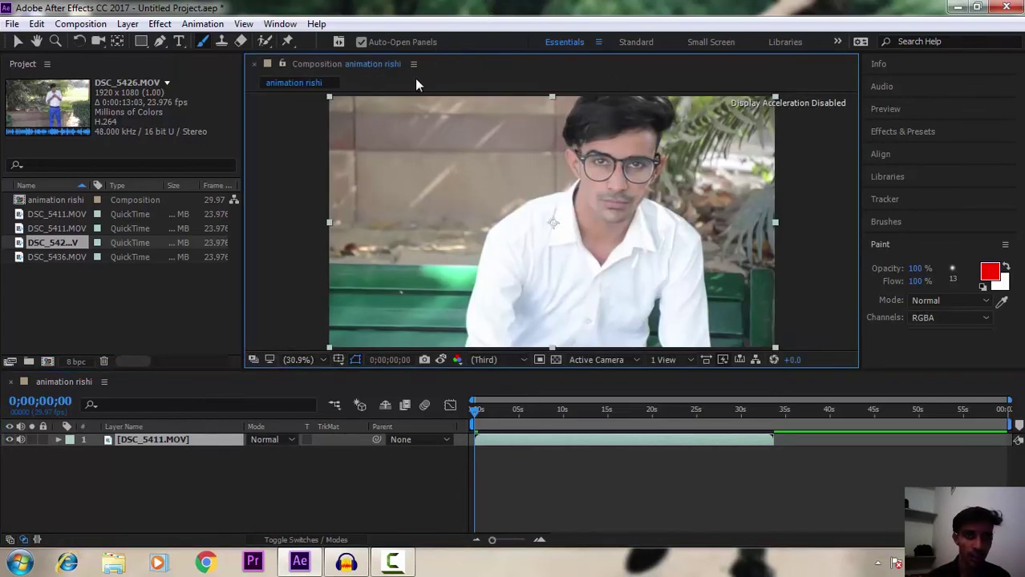
key("s")
key("s")
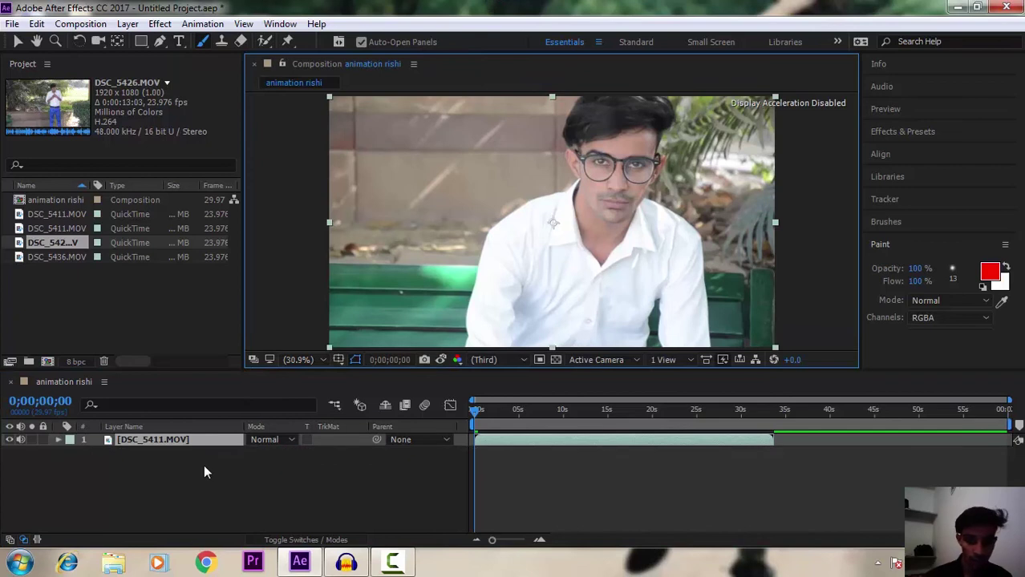
key("p")
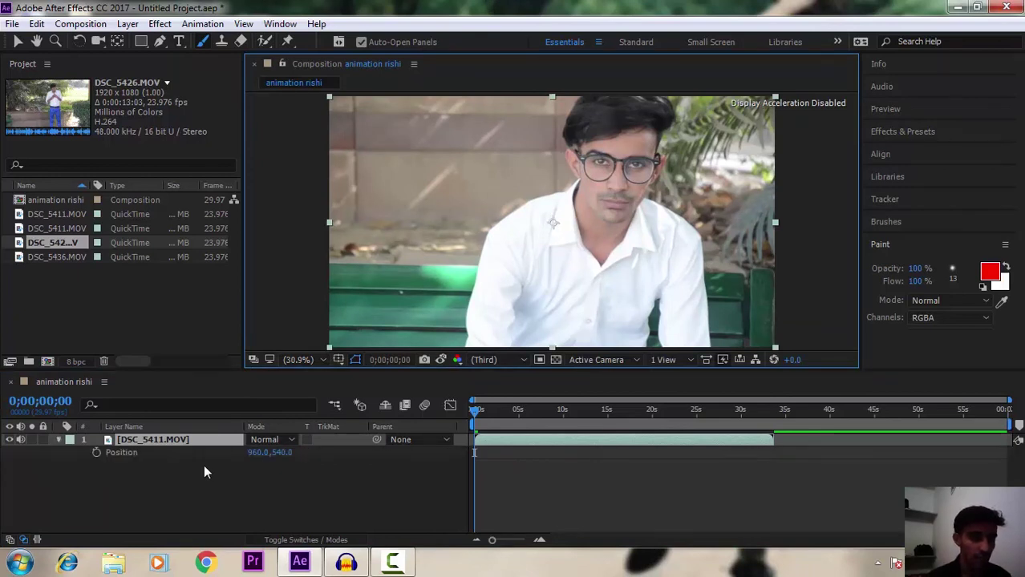
key("r")
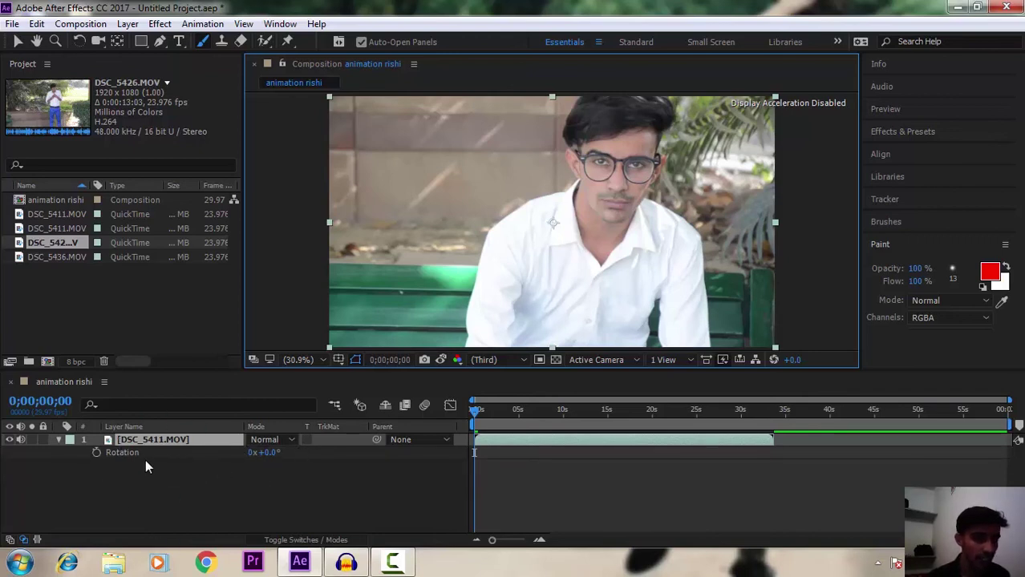
key("t")
key("t")
key("t")
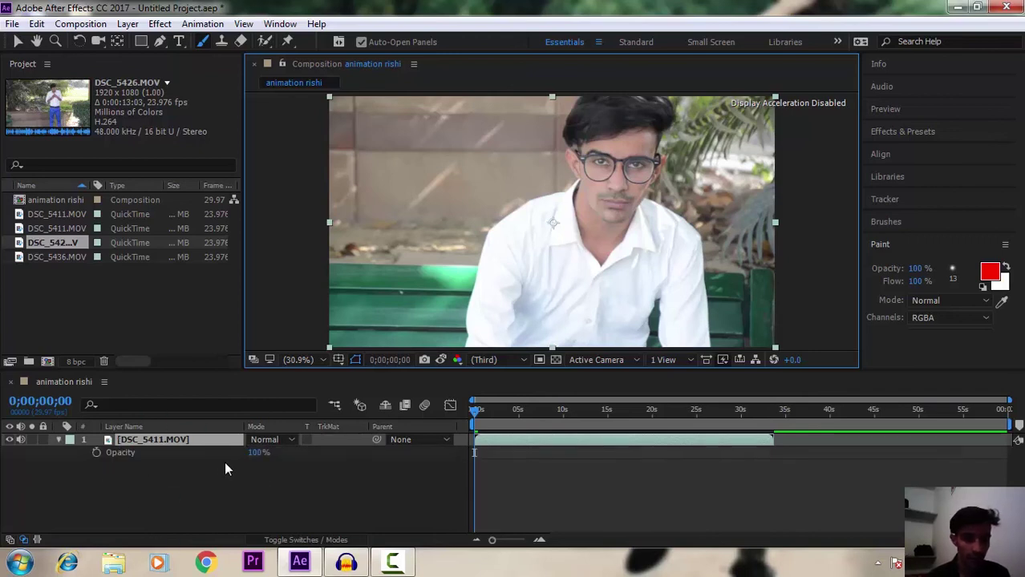
- Show only Position, shift the layer right, then undo back to 960.0,540.0
left_click(267, 456)
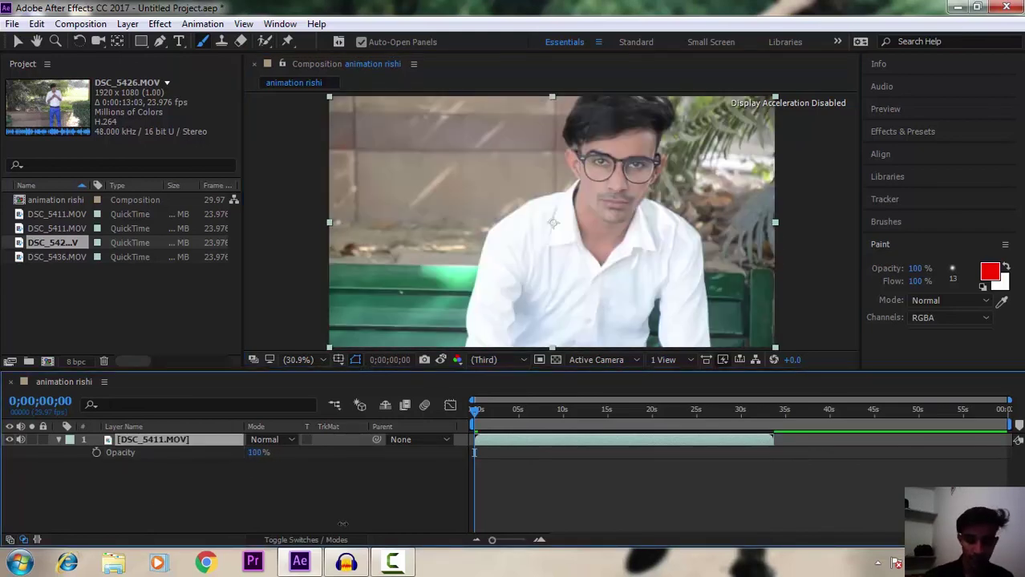
key("p")
mouse_move(253, 452)
left_mouse_down()
mouse_move(222, 452)
mouse_move(604, 532)
left_mouse_up()
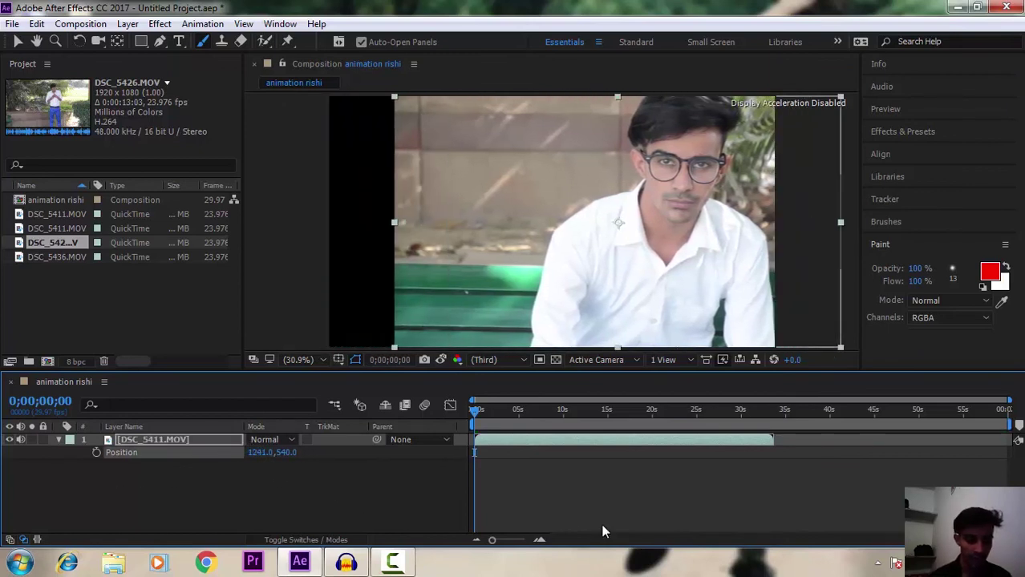
key("ctrl+z")
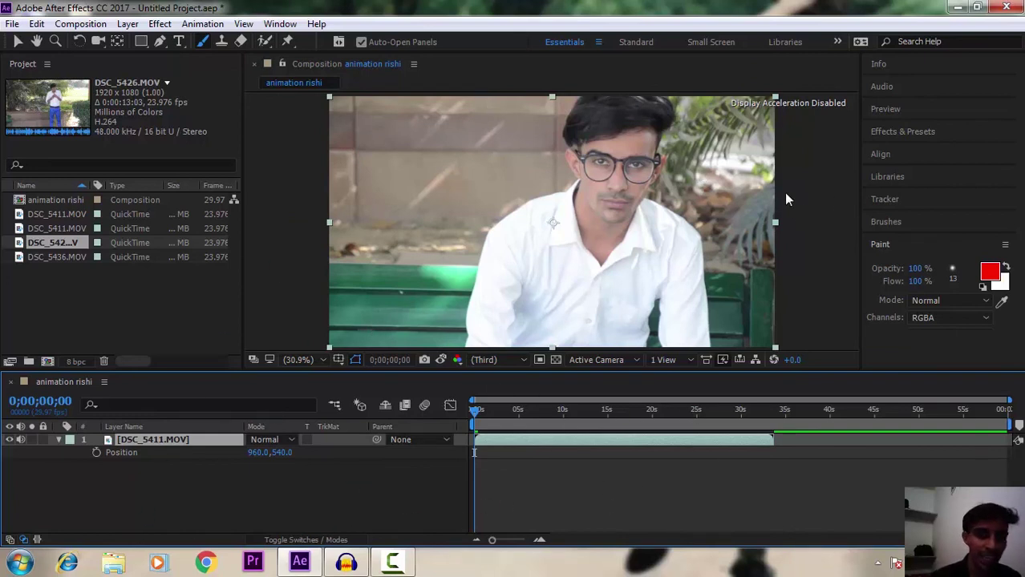
left_click(94, 313)
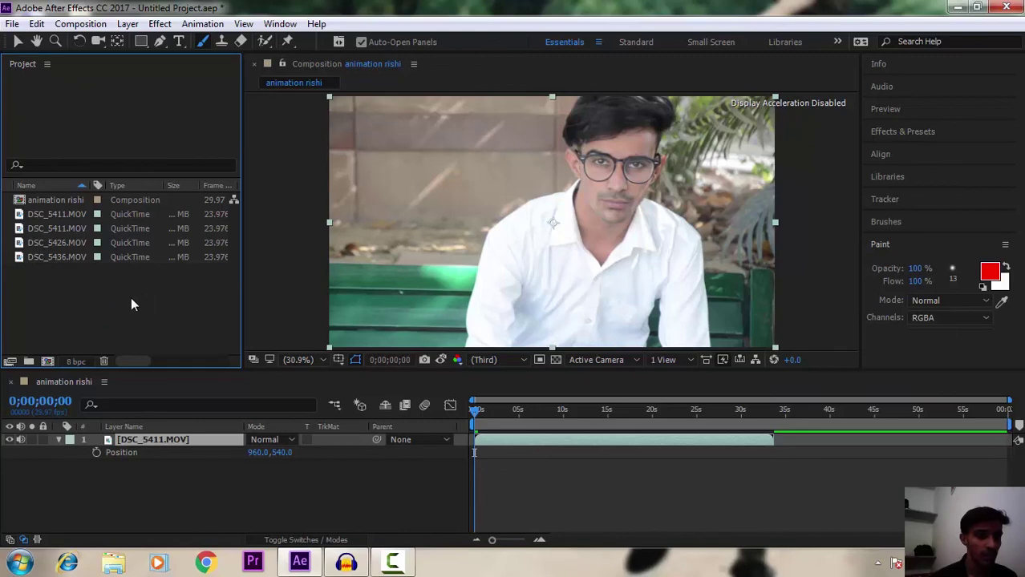
mouse_move(78, 300)
left_mouse_down()
mouse_move(72, 279)
mouse_move(78, 304)
left_mouse_up()
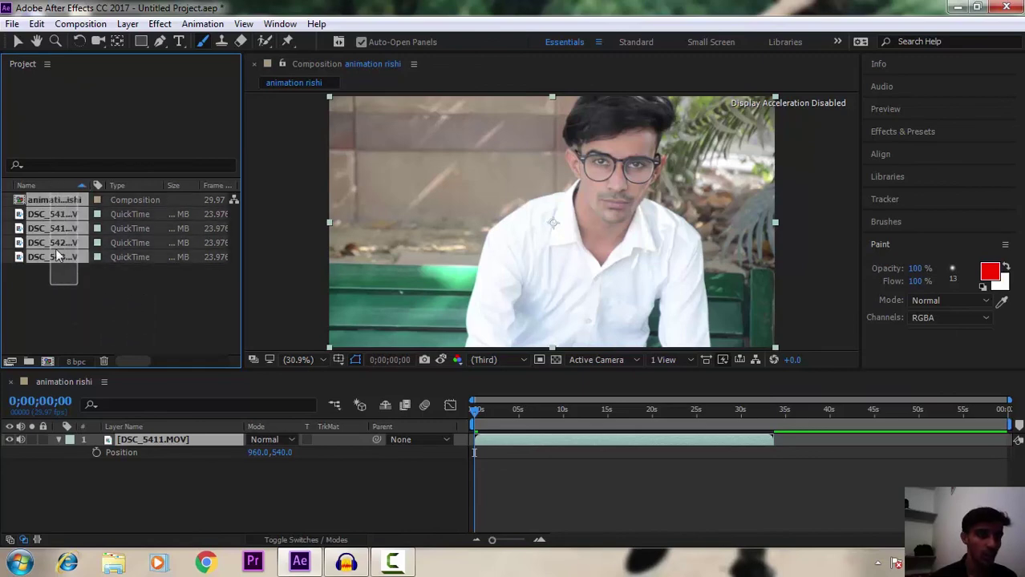
double_click(103, 334)
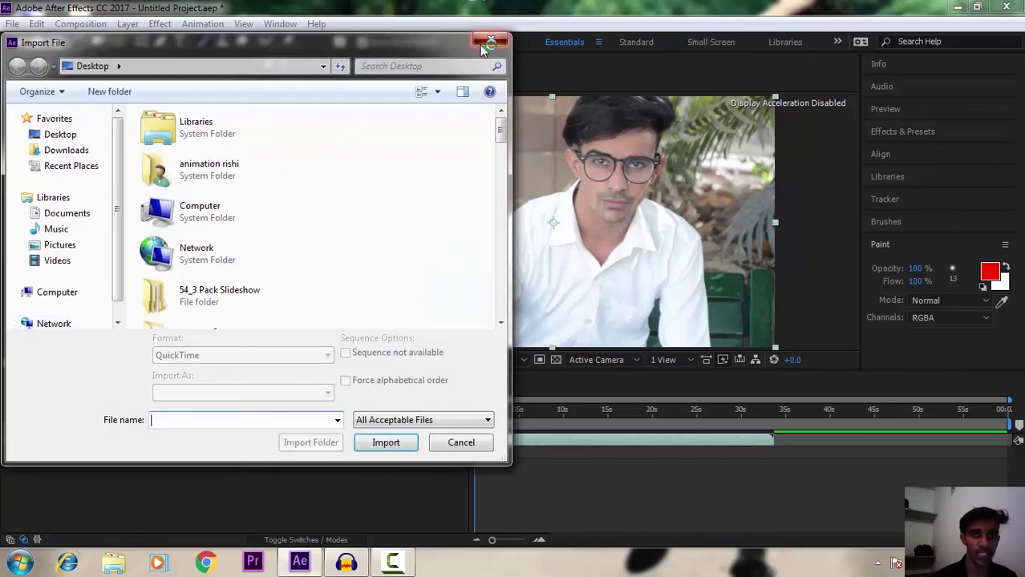
left_click(482, 47)
left_click(233, 493)
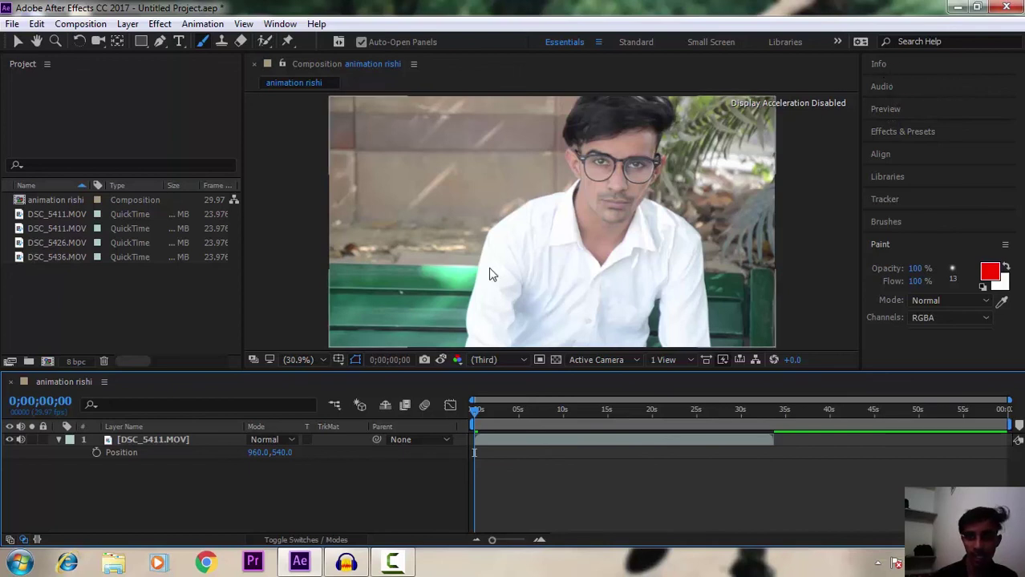
- Collapse the Paint and Brushes panels and switch to the Selection tool
left_click(877, 240)
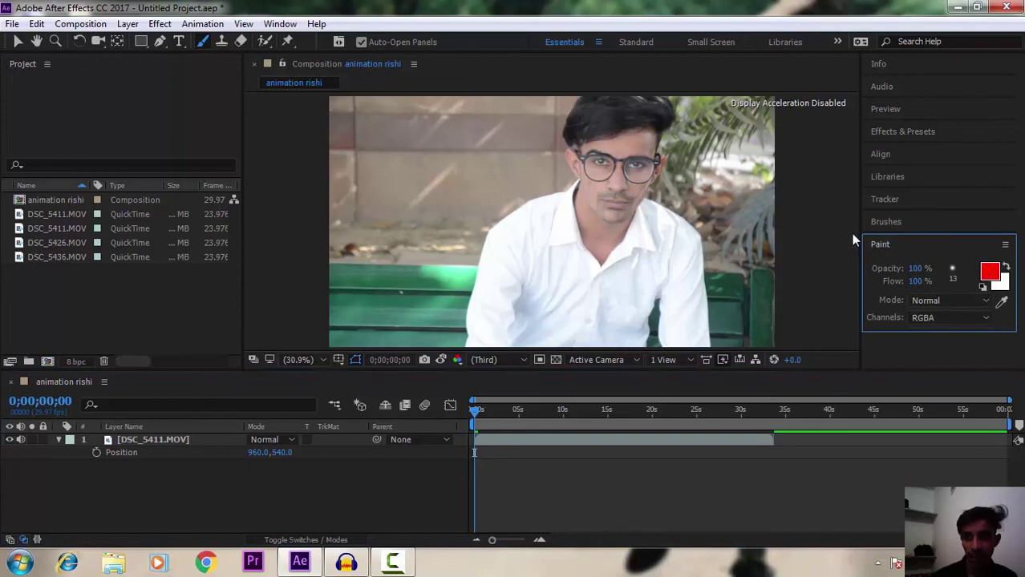
left_click(877, 247)
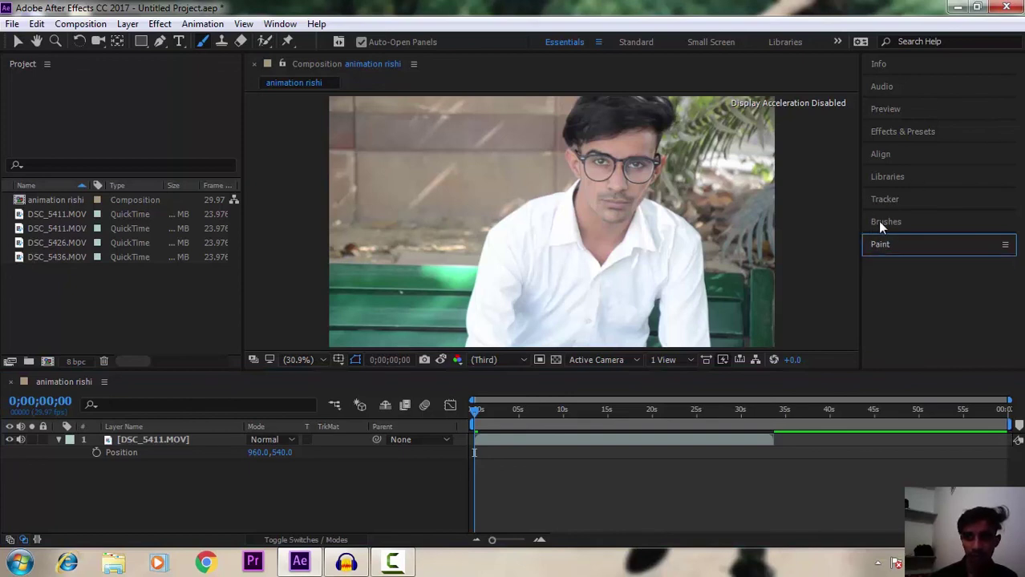
left_click(881, 223)
left_click(883, 221)
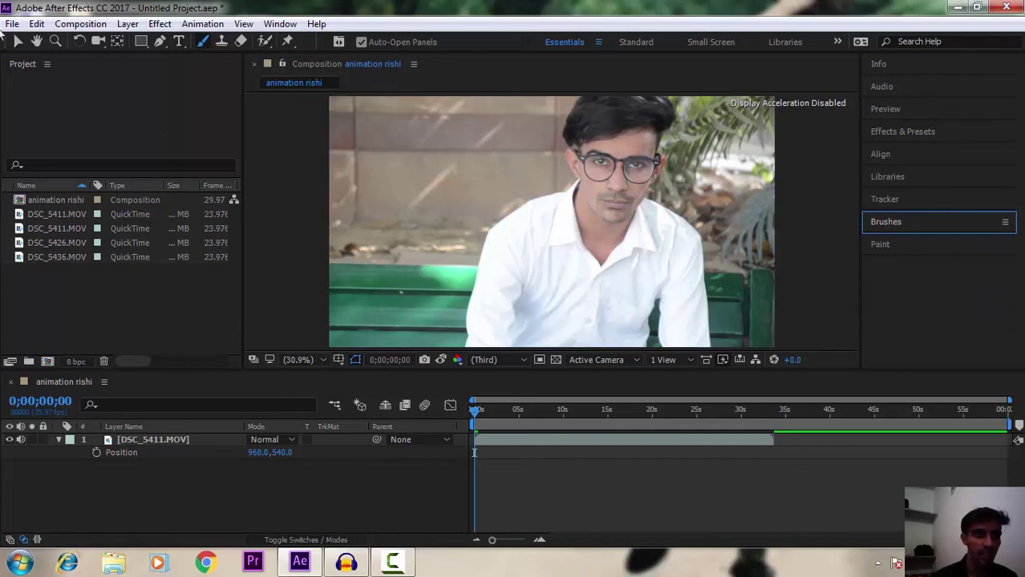
left_click(18, 40)
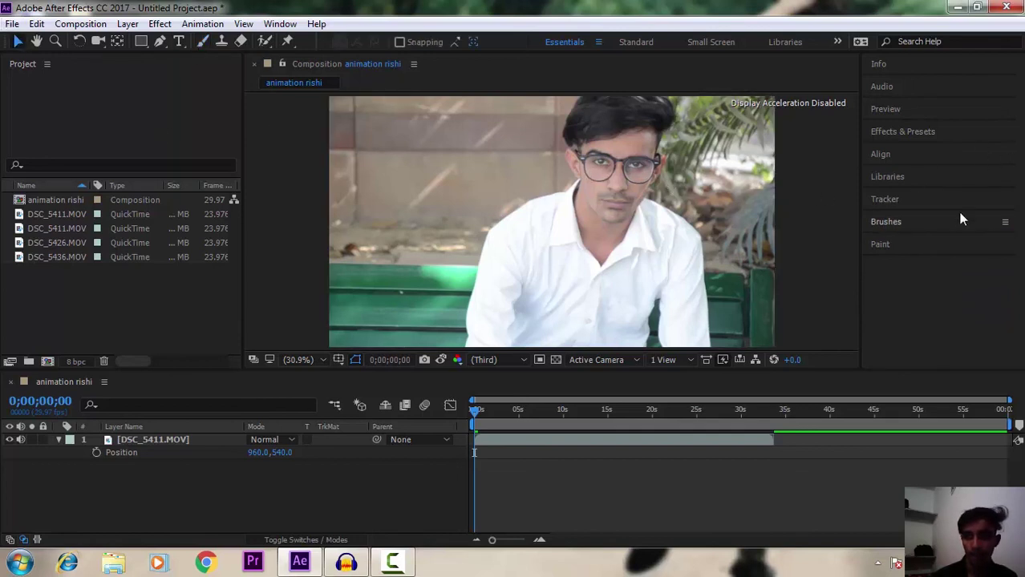